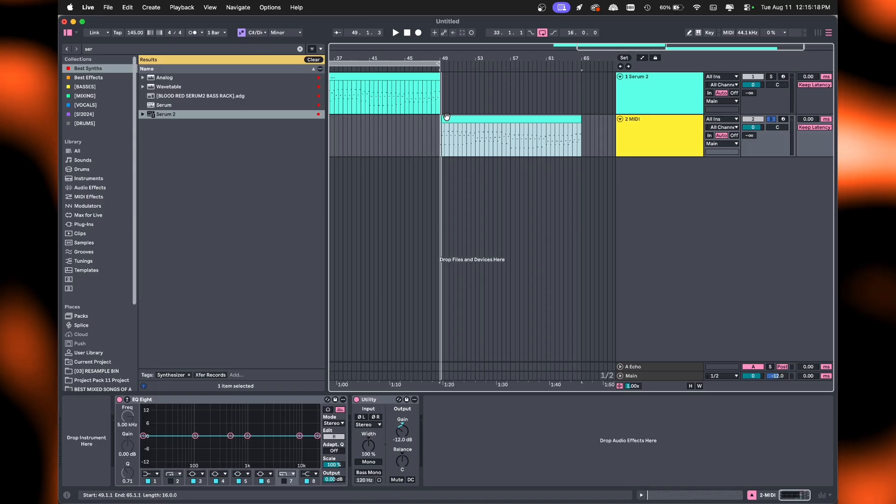
left_click(461, 115)
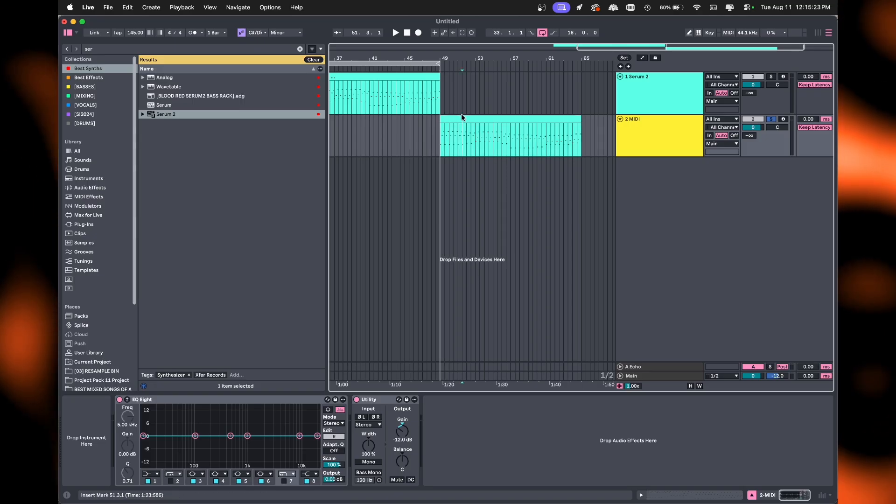
left_click(462, 117)
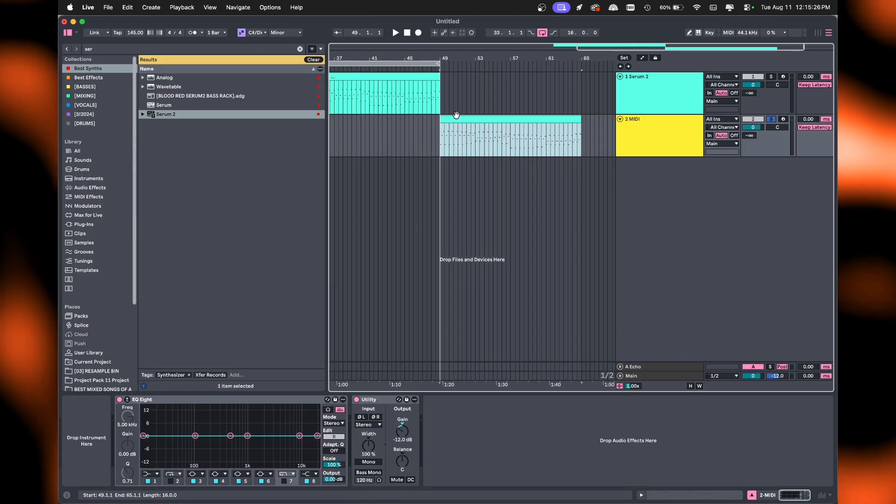
left_click(646, 103)
left_click(640, 137)
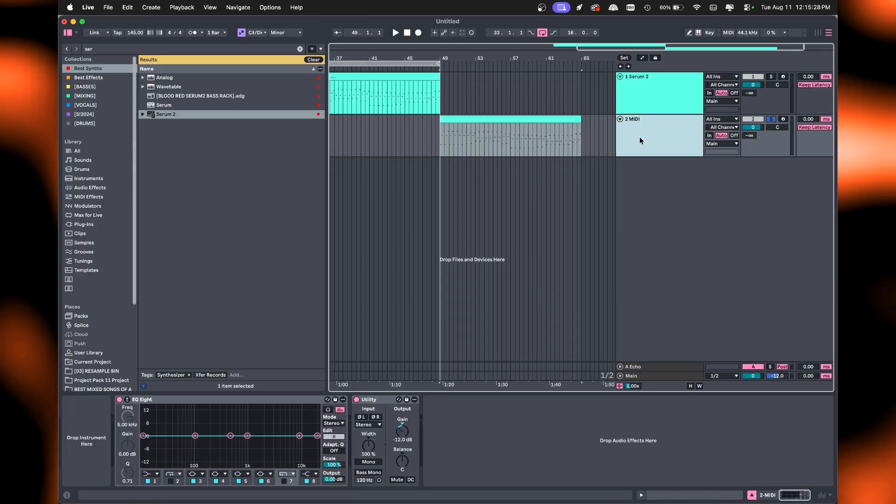
left_click(516, 117)
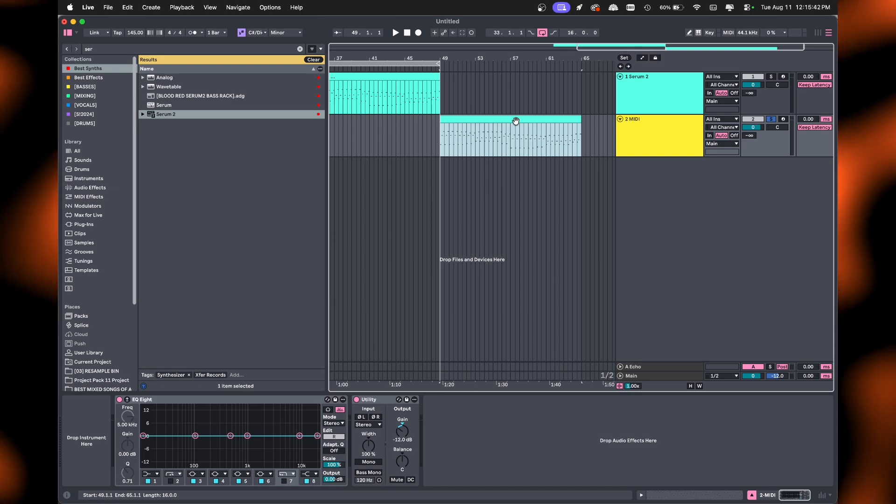
left_click(645, 144)
left_click(550, 120)
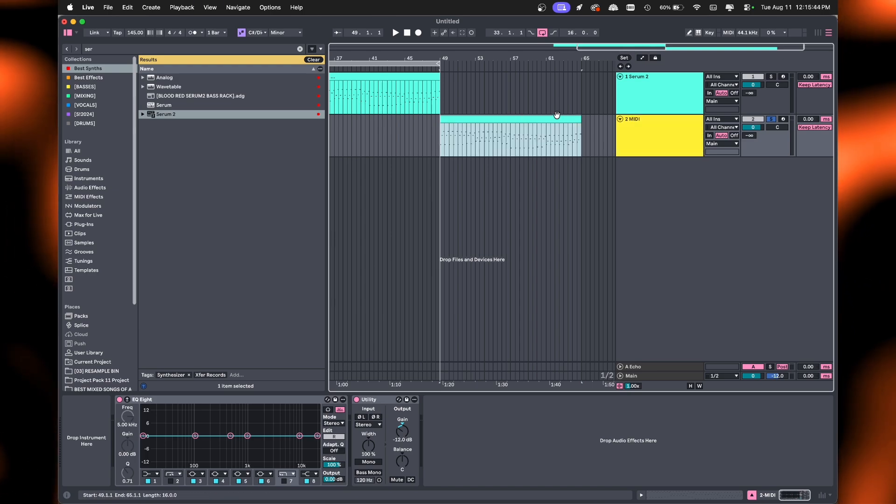
scroll(550, 124, "right", 2)
scroll(477, 130, "up", 4)
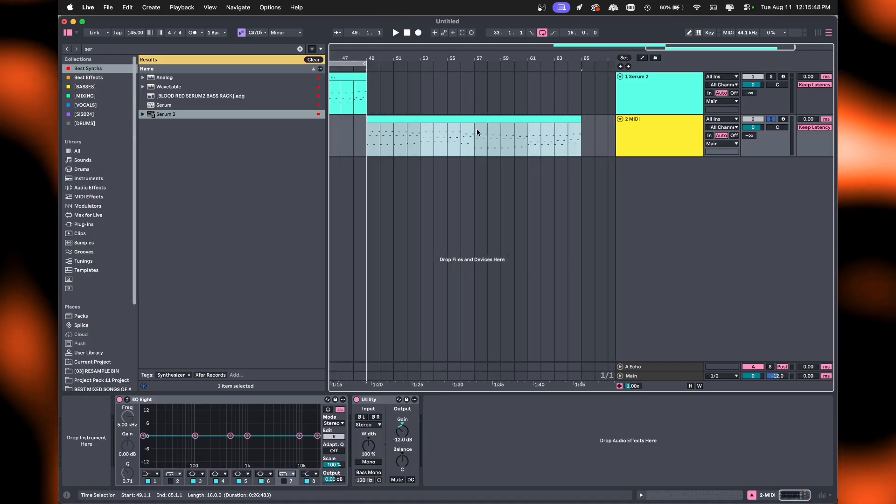
scroll(469, 144, "up", 5)
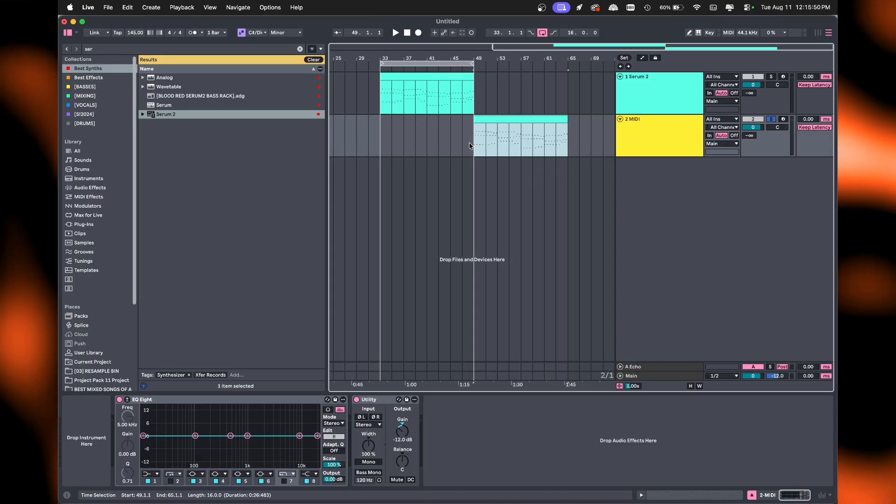
scroll(469, 145, "up", 3)
scroll(469, 145, "down", 8)
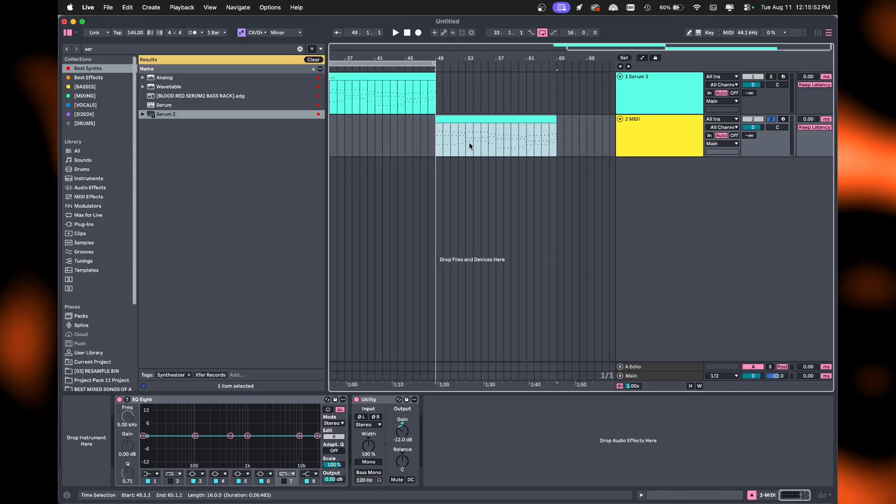
scroll(469, 145, "up", 6)
scroll(469, 145, "down", 2)
scroll(470, 145, "down", 3)
scroll(470, 145, "up", 4)
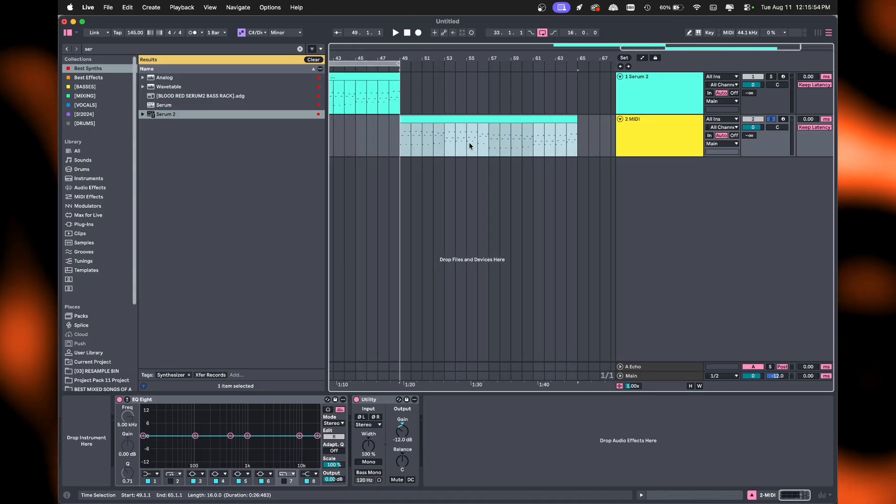
scroll(469, 148, "down", 2)
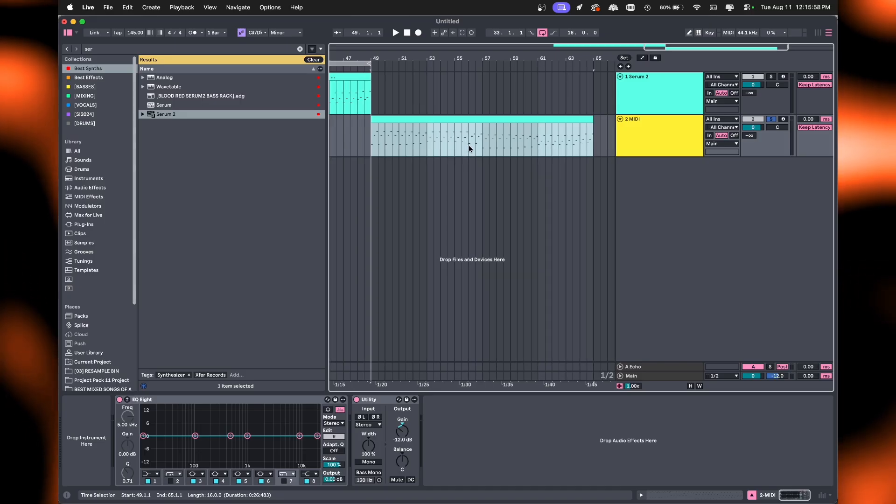
Load a Serum 2 instrument onto the yellow MIDI track and move its plugin window fully into view.
left_click(640, 131)
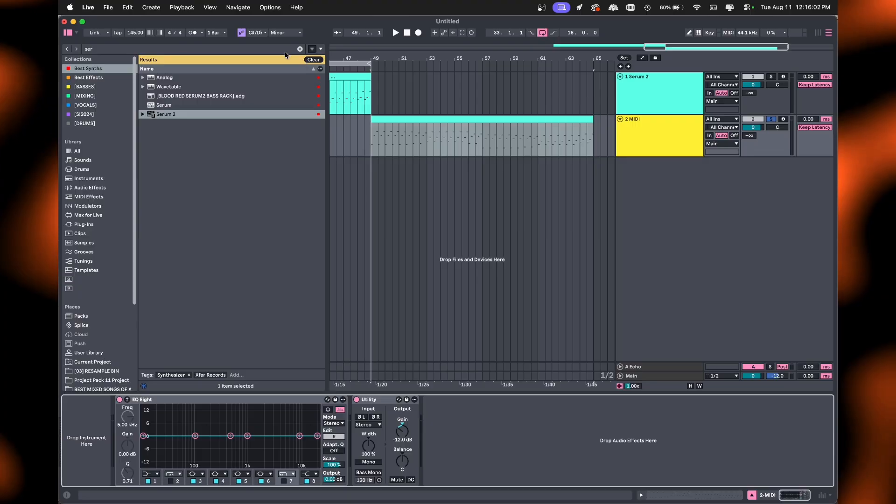
left_click(299, 49)
type("ser")
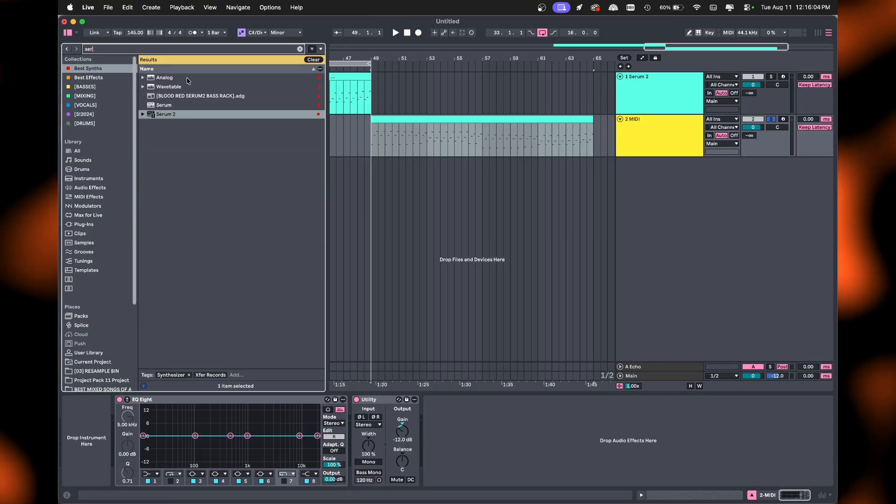
double_click(164, 115)
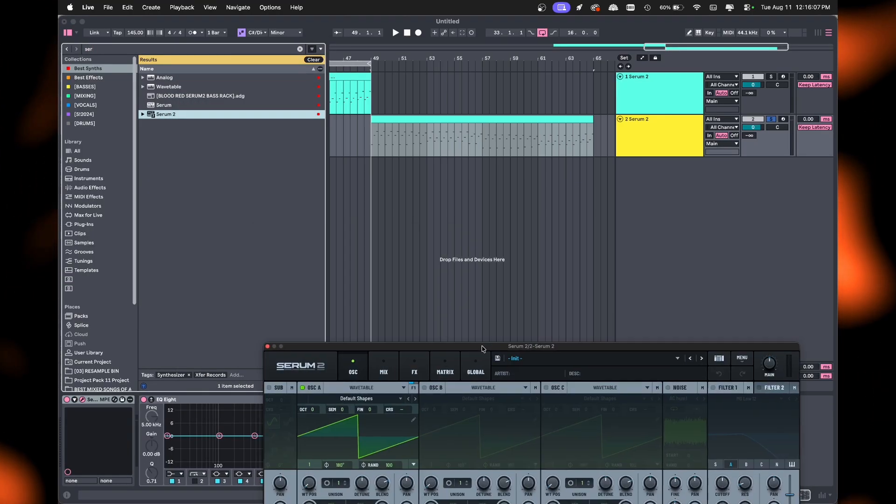
left_click_drag(483, 349, 404, 57)
Shape Envelope 1 with a 715 ms decay, sustain at minus infinity dB and a 1.45 s release.
left_click_drag(347, 336, 377, 305)
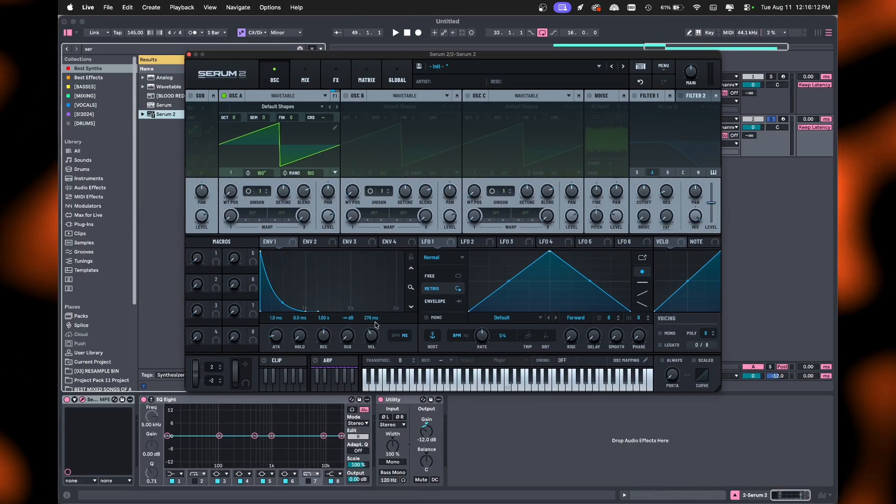
left_click_drag(380, 337, 379, 350)
left_click_drag(321, 333, 319, 337)
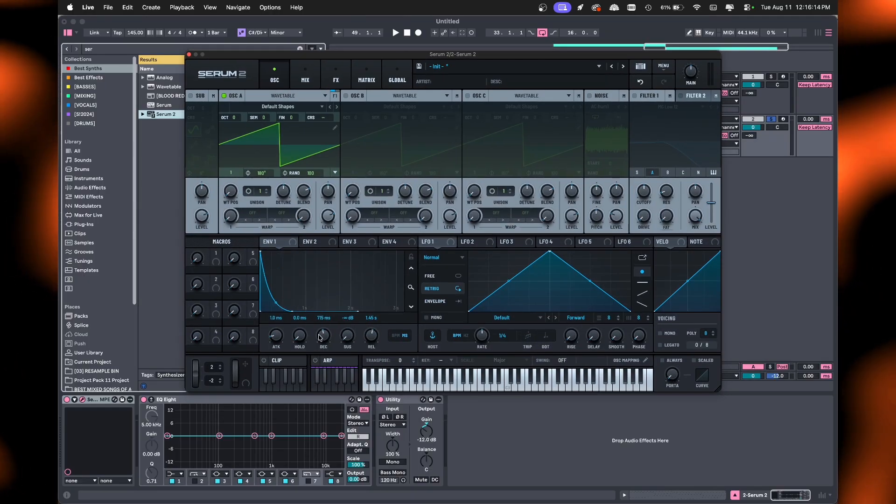
Loop the second track's 16-bar clip from bar 49 and play it to audition the patch.
left_click_drag(637, 55, 674, 186)
key("space")
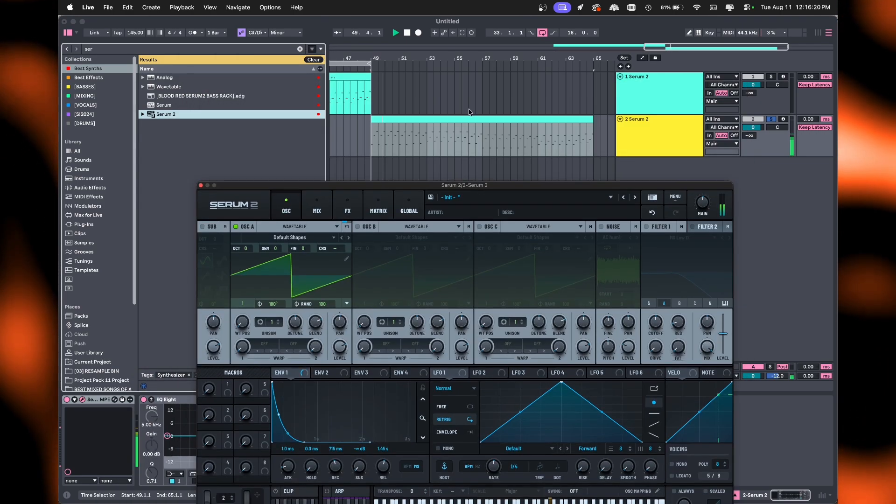
left_click_drag(539, 187, 542, 110)
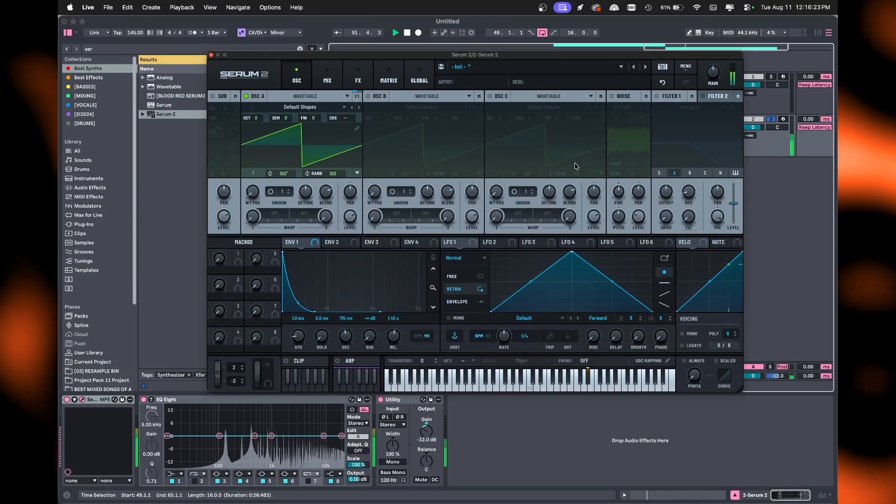
key("space")
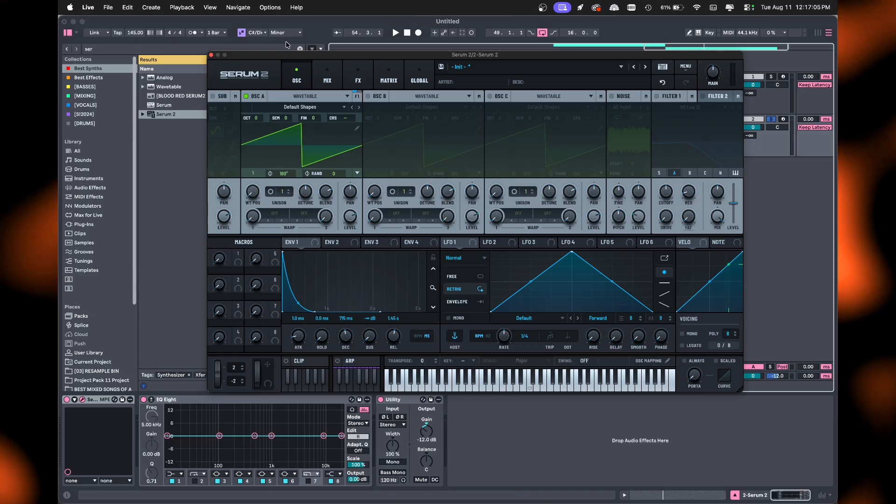
Enable Filter 1 with the MG Low 12 type, leave the noise oscillator off, and adjust the cutoff while auditioning the clip.
left_click(358, 76)
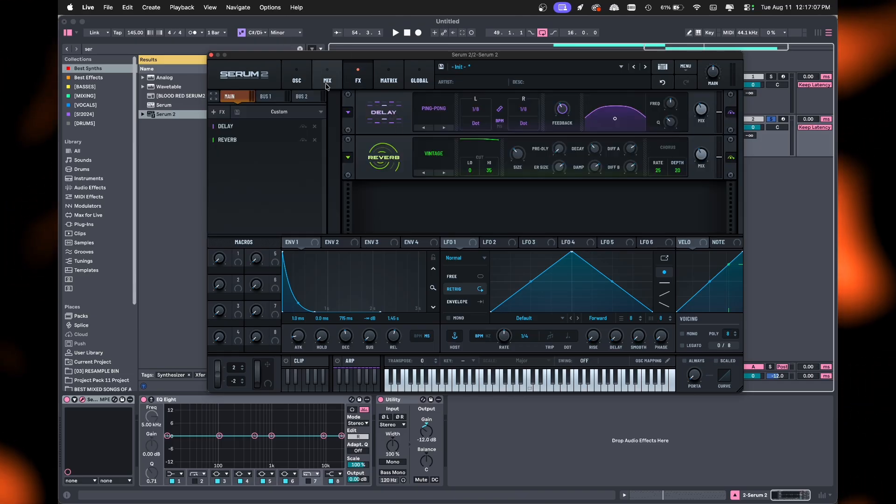
left_click(306, 73)
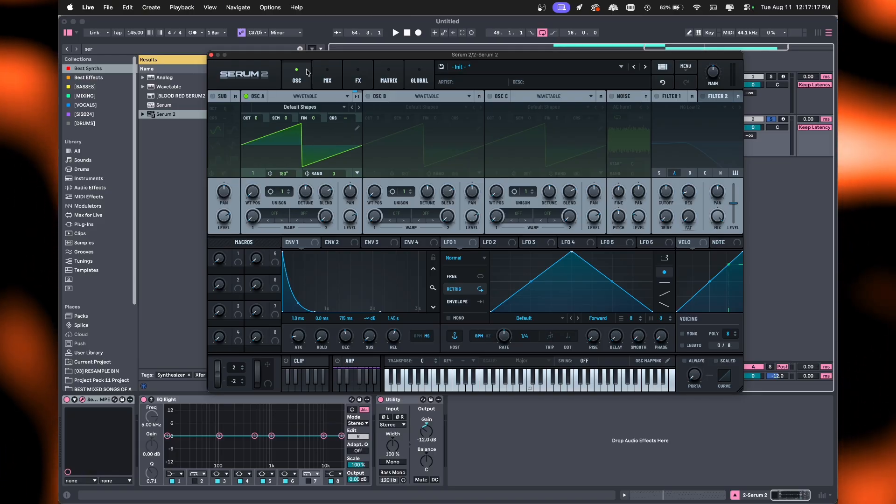
left_click(612, 96)
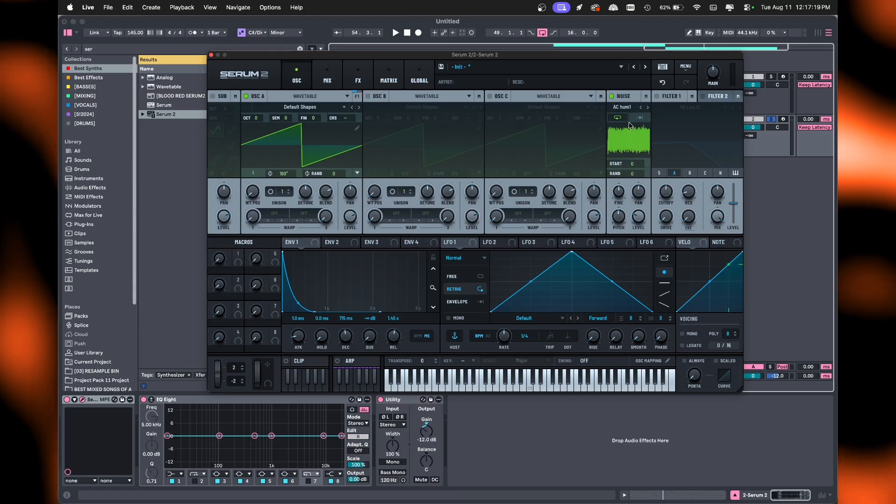
left_click(658, 96)
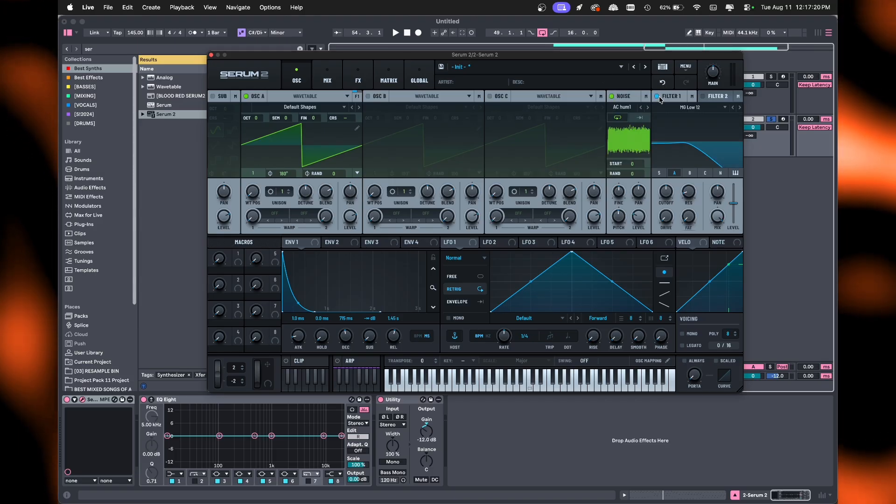
left_click(612, 96)
mouse_move(673, 198)
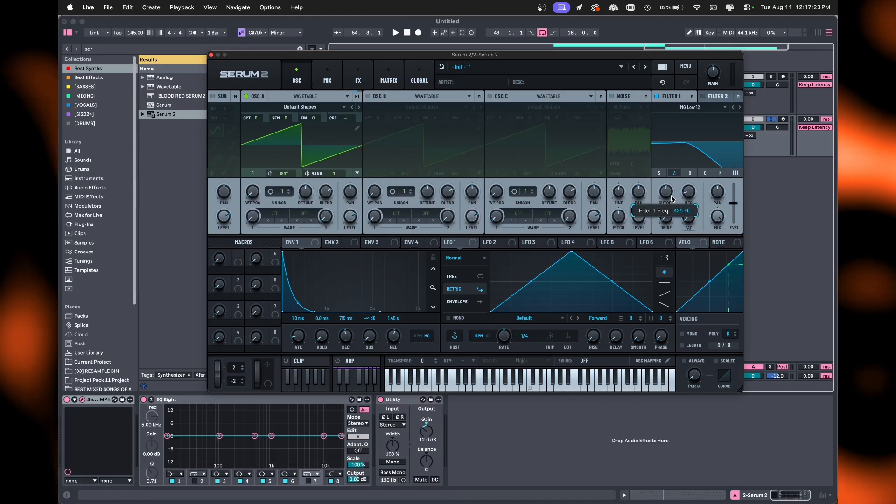
key("space")
left_click_drag(672, 205, 672, 198)
key("space")
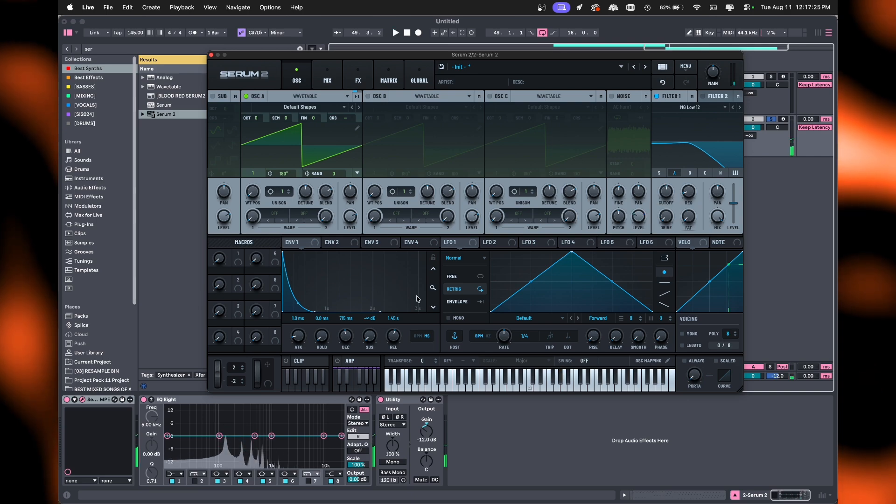
Try modulating the Filter 1 cutoff with Envelope 1, audition the modulation depth, and remove the assignment.
left_click_drag(314, 243, 666, 198)
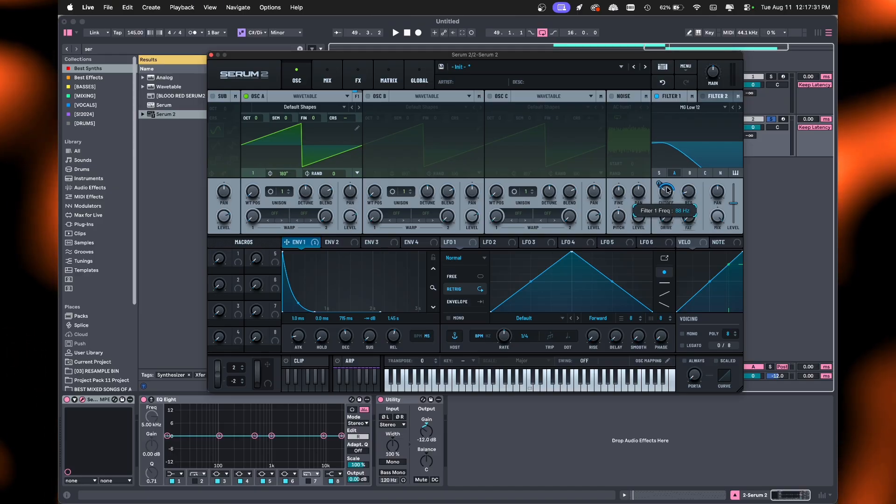
key("space")
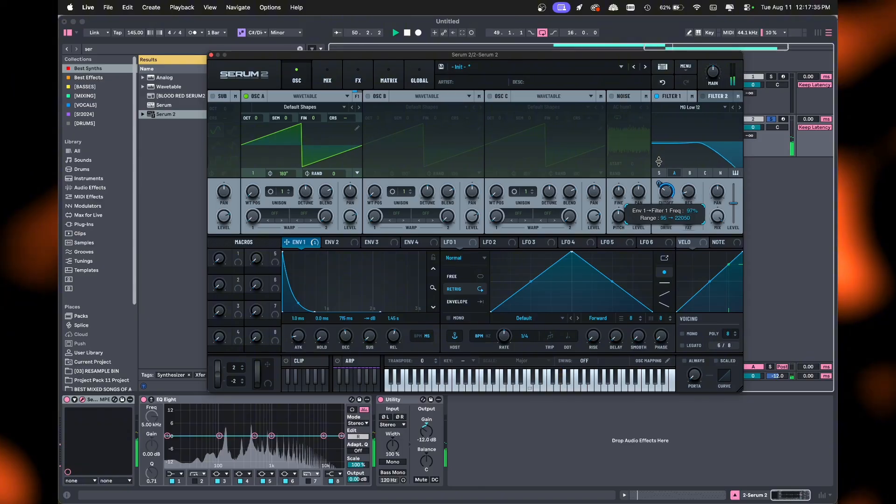
left_click_drag(672, 187, 663, 121)
key("space")
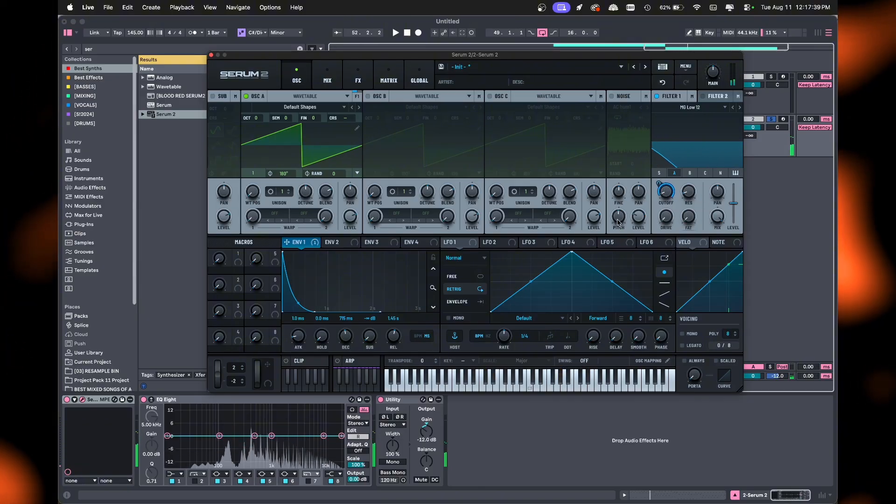
right_click(672, 188)
left_click(693, 255)
Assign Envelope 2 to the Filter 1 cutoff and give it a 3.50 s decay with sustain at minus infinity.
left_click(339, 242)
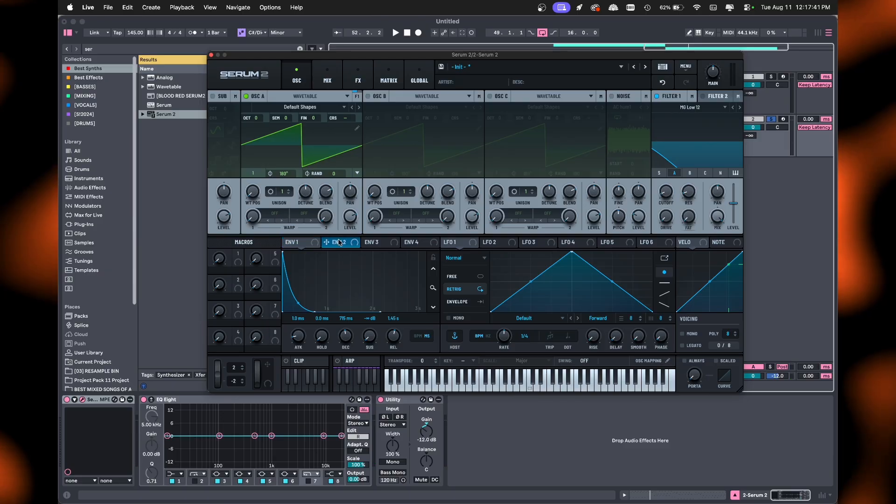
left_click_drag(340, 242, 666, 191)
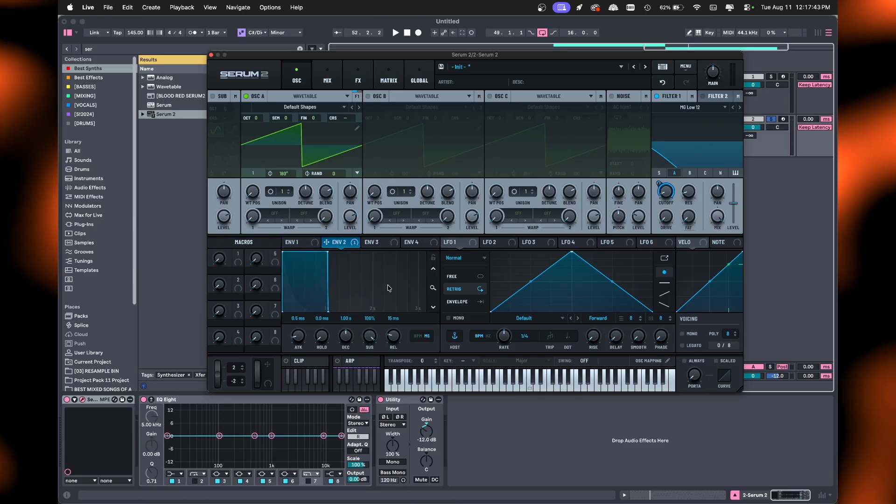
left_click_drag(370, 337, 368, 402)
key("space")
left_click_drag(344, 337, 343, 326)
Set the Filter 1 cutoff to 8 Hz with key tracking and a reduced modulation depth, and Envelope 2's release to 1.48 s.
left_click_drag(666, 192, 667, 231)
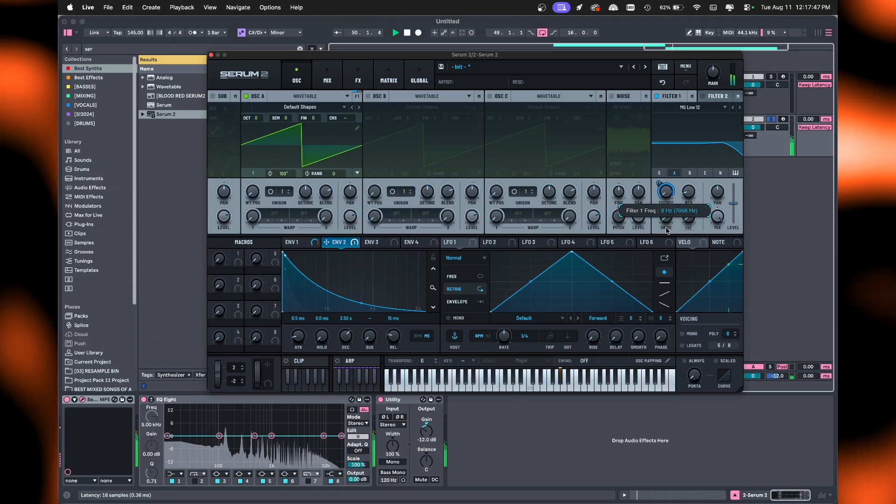
left_click_drag(393, 336, 390, 308)
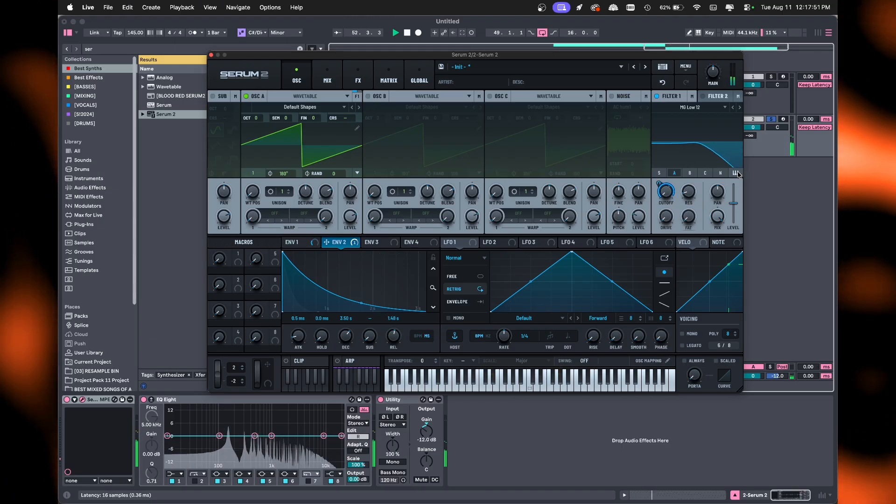
left_click_drag(659, 185, 659, 204)
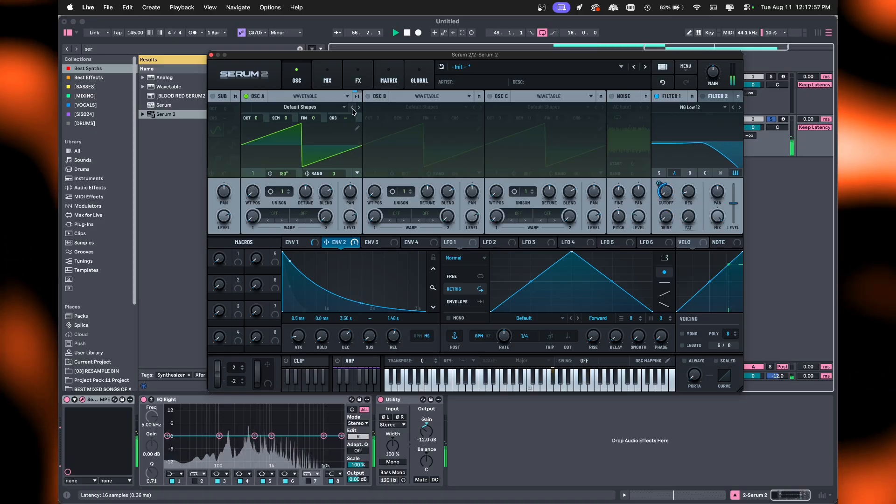
Add a Bode effect to the main effects chain, move it ahead of the delay and reverb, and audition the sound.
left_click(367, 80)
left_click(218, 112)
left_click(223, 125)
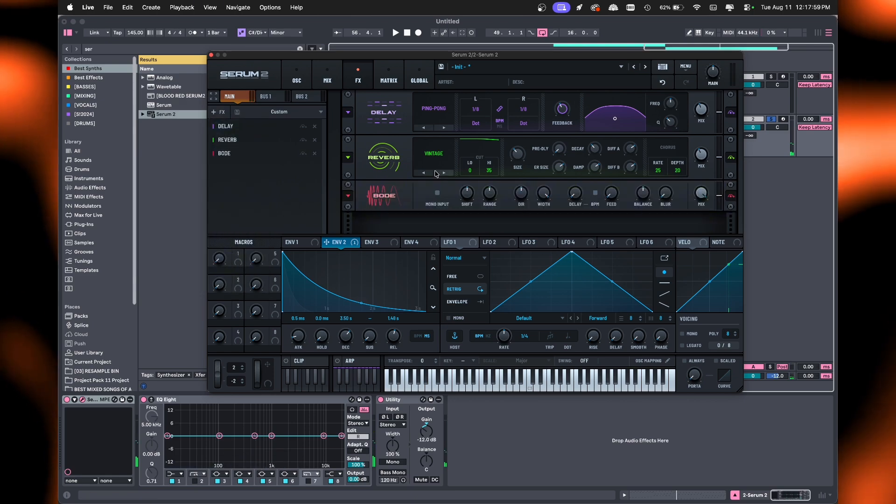
left_click_drag(227, 152, 225, 123)
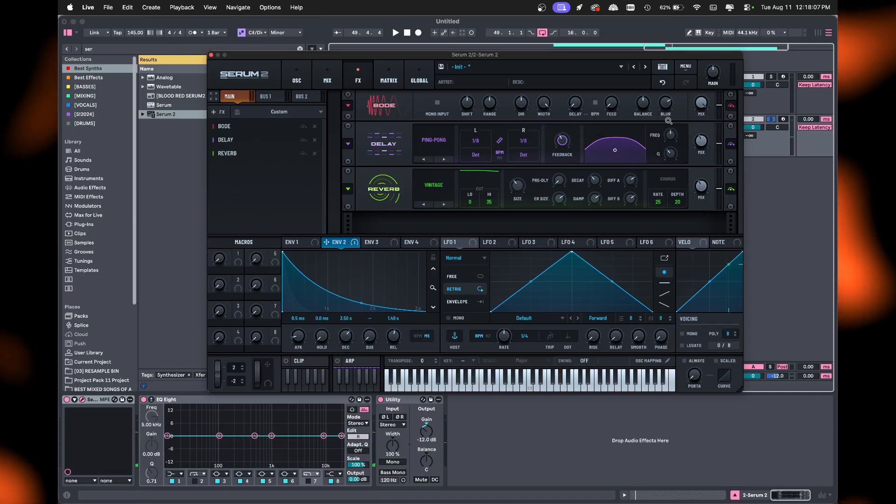
mouse_move(668, 114)
key("space")
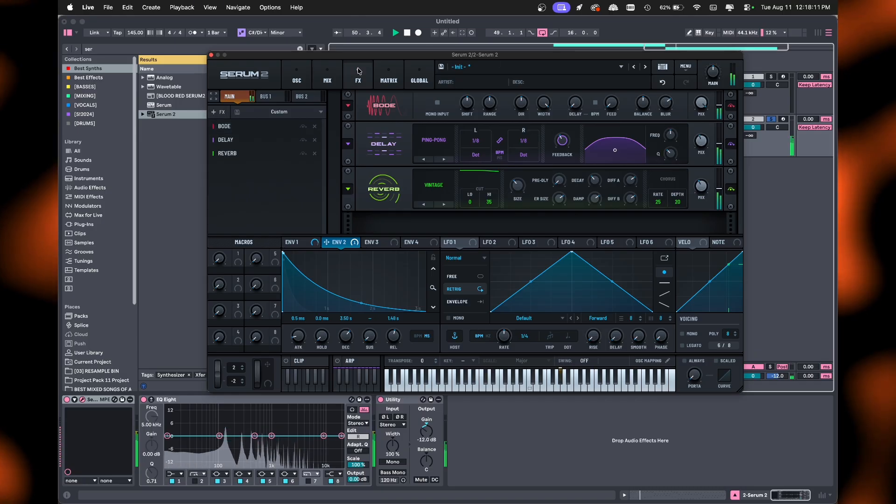
Assign Envelope 1 to modulate the Bode effect's blur and audition the result.
key("space")
left_click(299, 243)
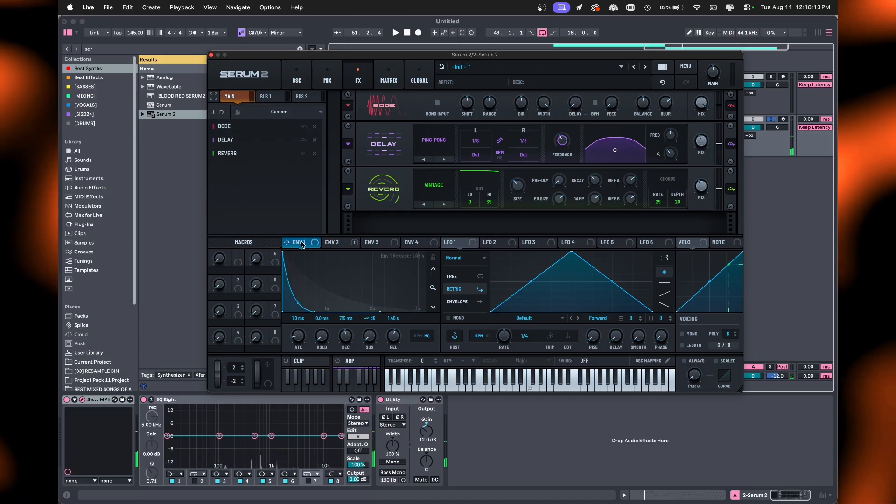
left_click_drag(301, 244, 667, 116)
key("space")
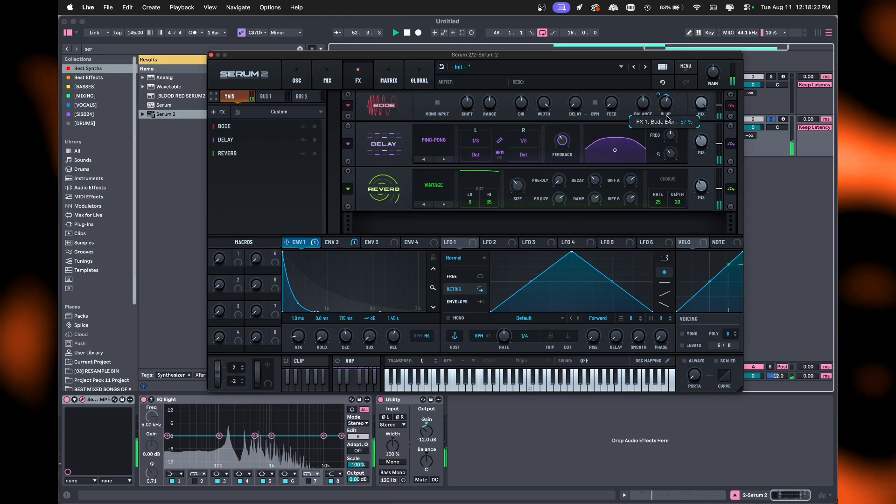
Switch LFO 1 to Chaos: Lorenz, route it to the Bode blur, and set its rate to 0.05 Hz.
left_click(457, 243)
left_click(469, 258)
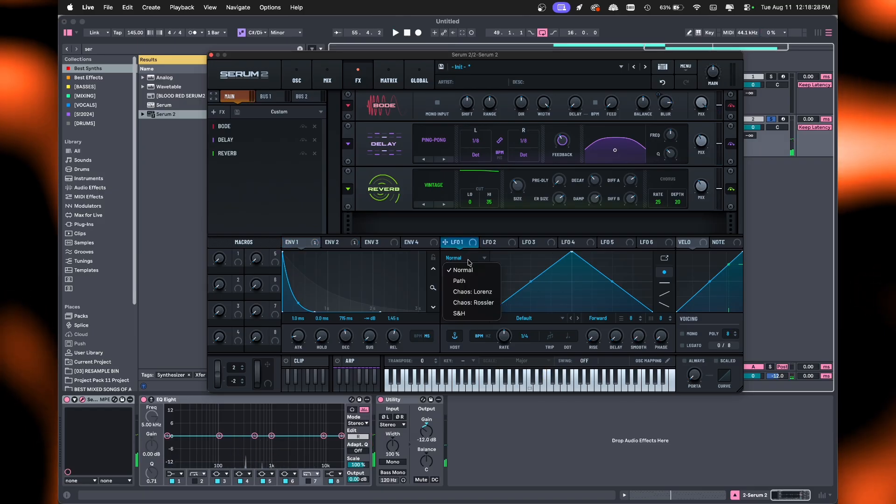
left_click(474, 294)
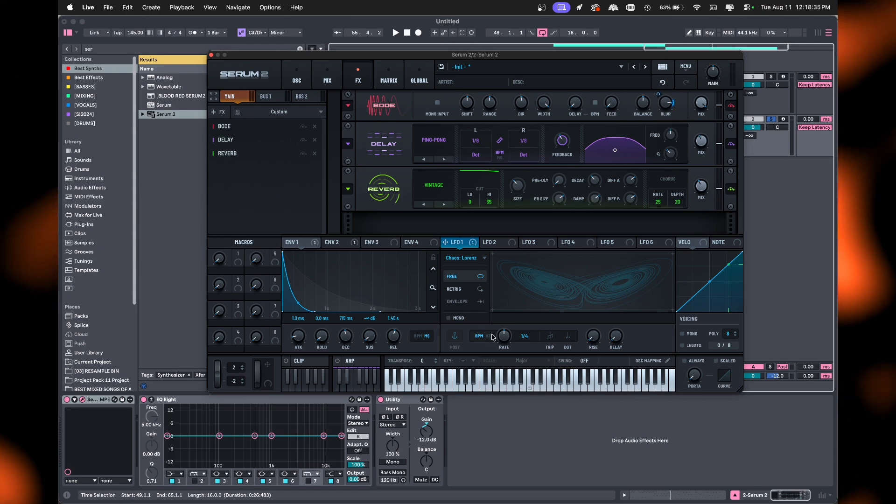
key("space")
left_click_drag(504, 336, 503, 339)
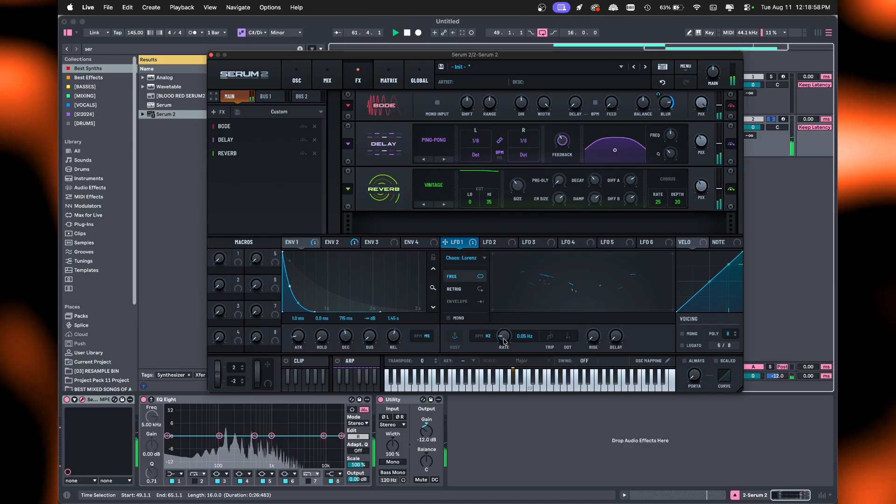
left_click_drag(476, 56, 501, 241)
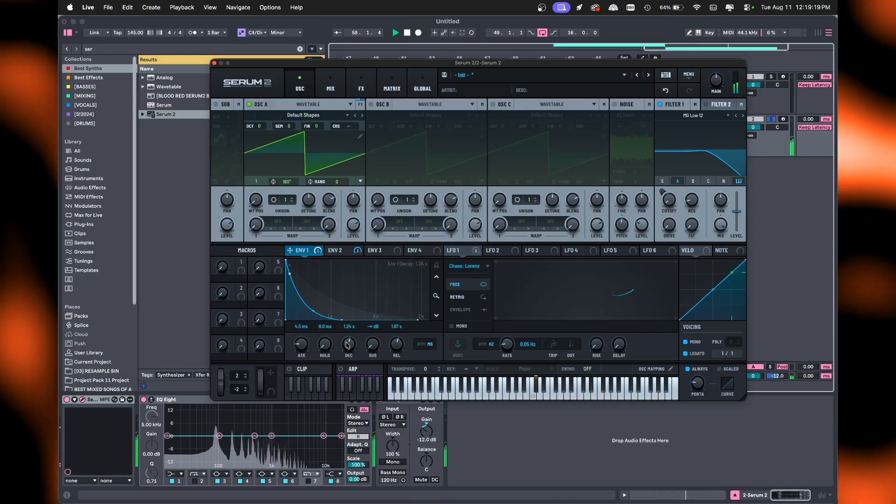
Set Envelope 1's decay to 1.46 s and assign NoteOn Rand (Discrete) as its modulation source.
left_click_drag(347, 343, 343, 345)
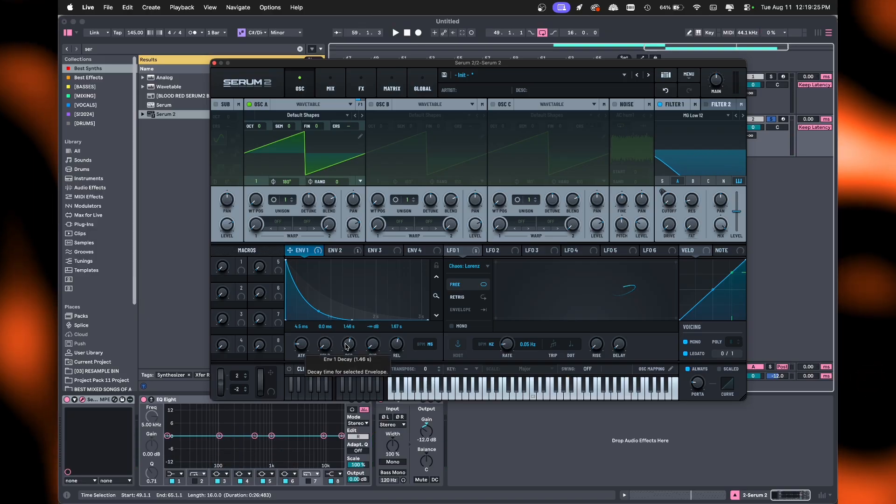
right_click(346, 346)
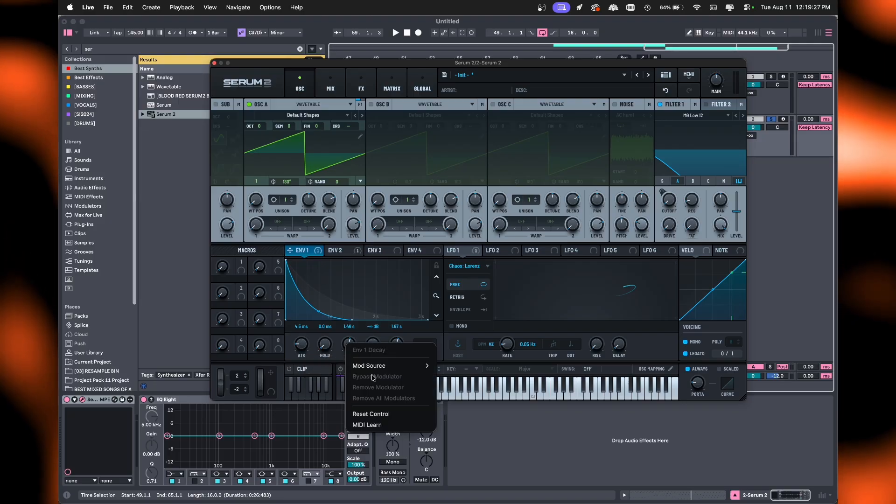
mouse_move(376, 367)
mouse_move(471, 425)
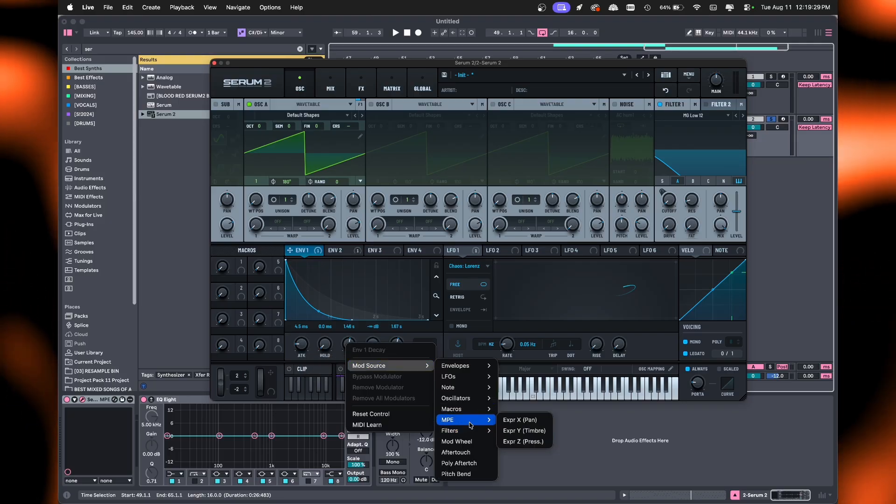
mouse_move(470, 409)
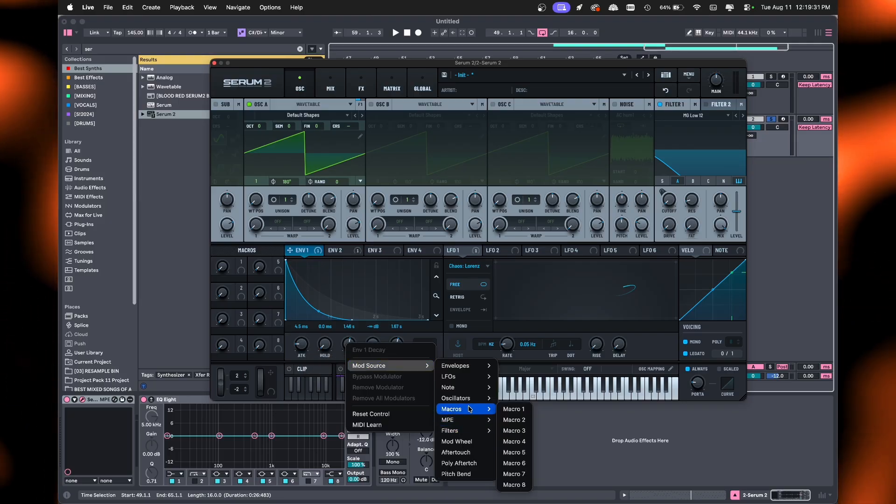
mouse_move(469, 388)
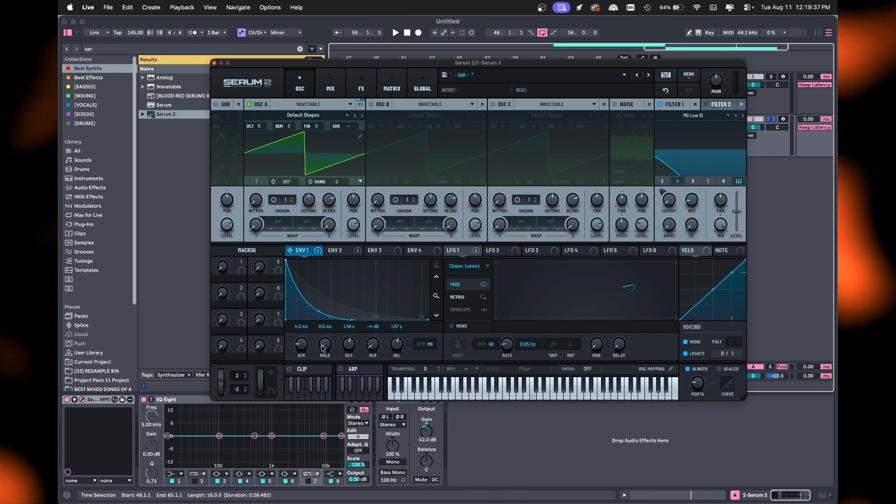
right_click(349, 345)
mouse_move(385, 372)
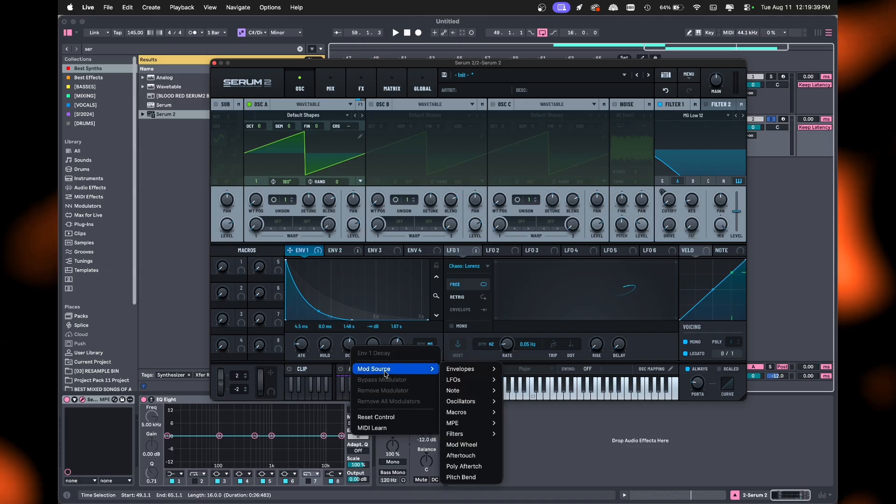
mouse_move(465, 395)
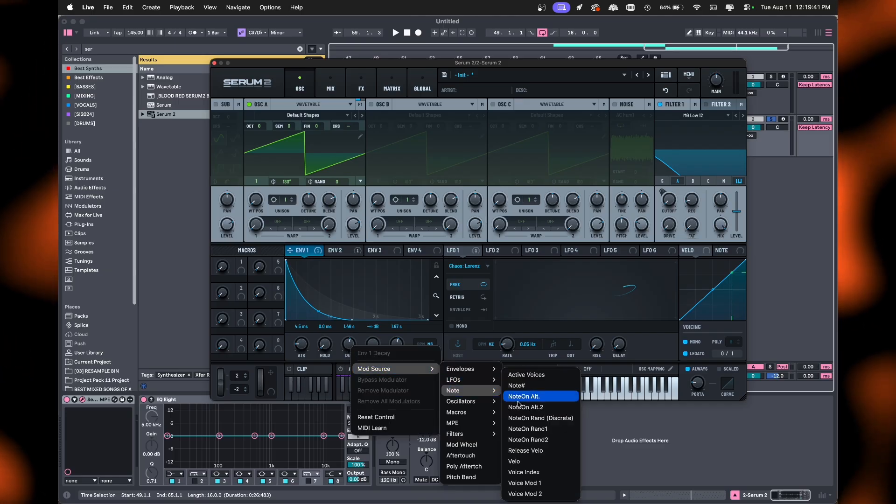
left_click(526, 419)
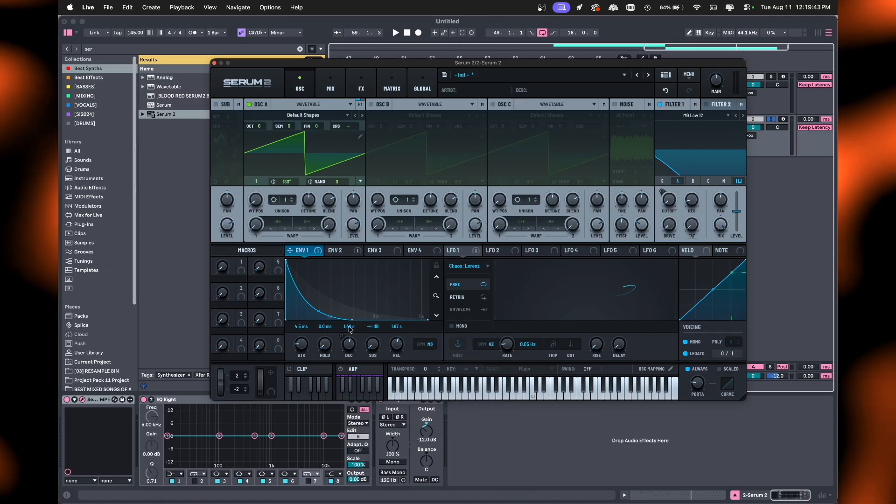
Make the random modulation of Envelope 1's decay bipolar and adjust its amount while auditioning the patch.
left_click(391, 85)
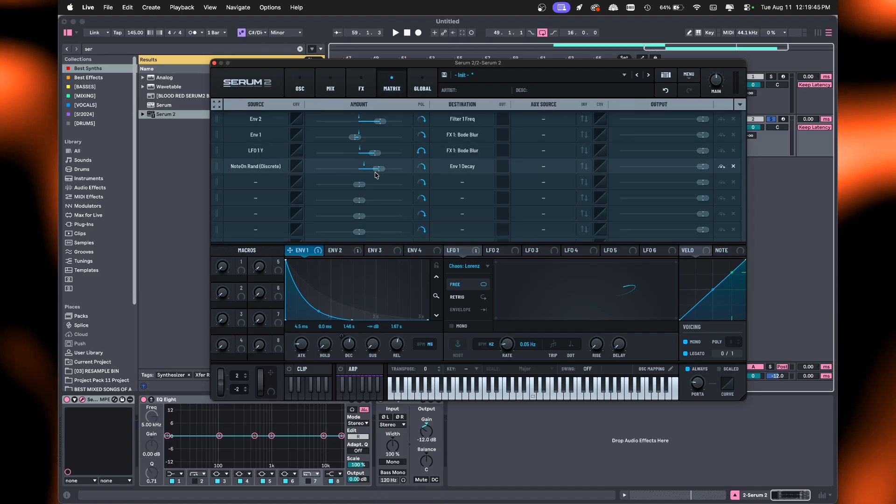
key("space")
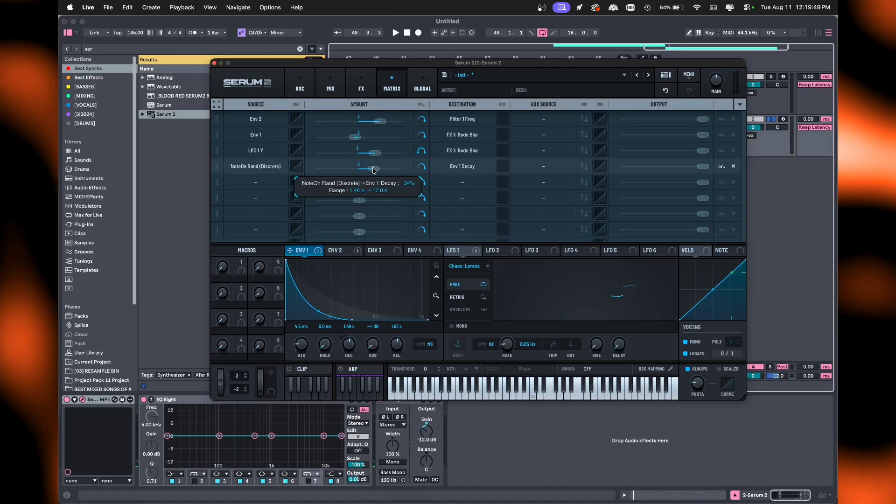
key("space")
left_click(422, 166)
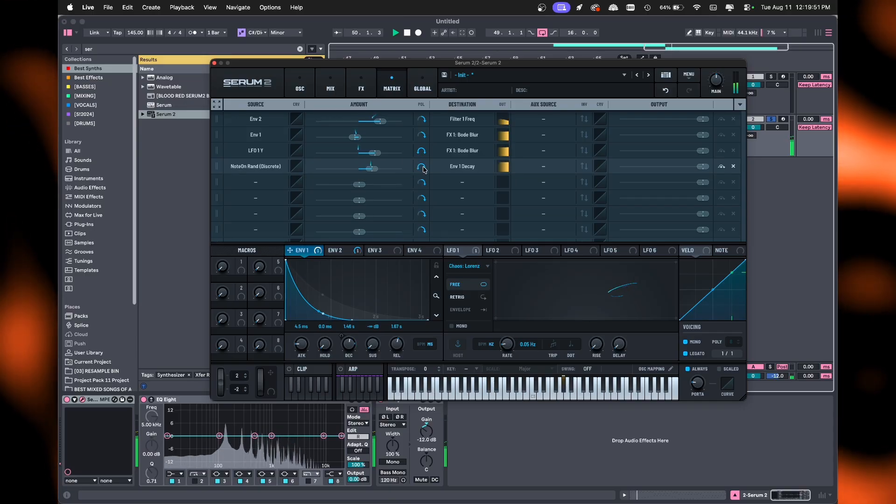
mouse_move(374, 171)
left_mouse_down()
mouse_move(393, 170)
mouse_move(377, 171)
left_mouse_up()
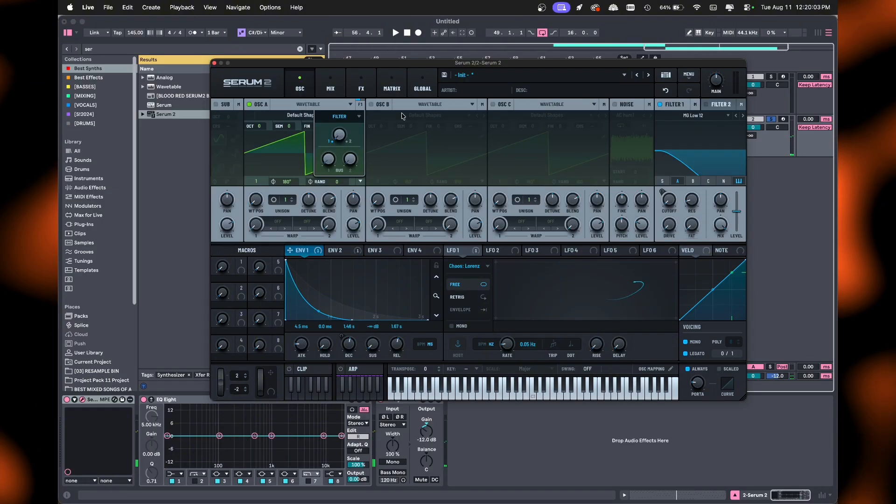
Enable Oscillator B and set its wavetable position to 2 for a sine wave.
left_click(412, 105)
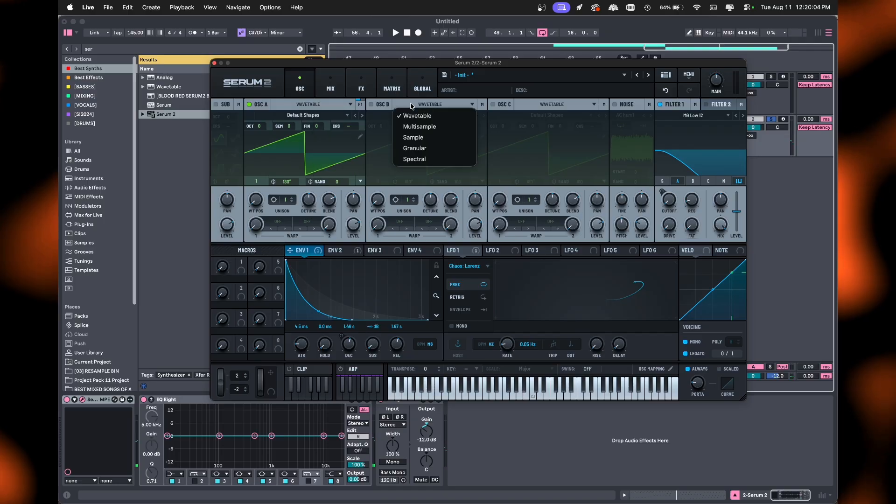
left_click(326, 80)
left_click(356, 83)
left_click(301, 82)
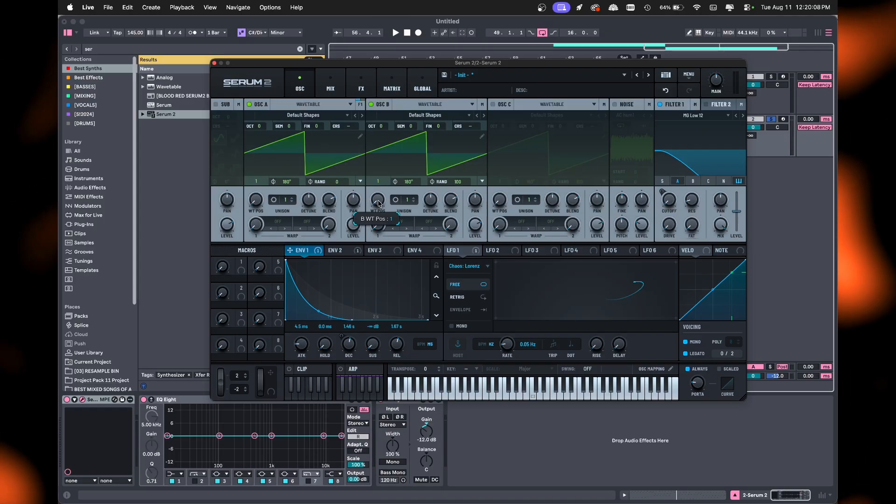
left_click_drag(378, 201, 379, 193)
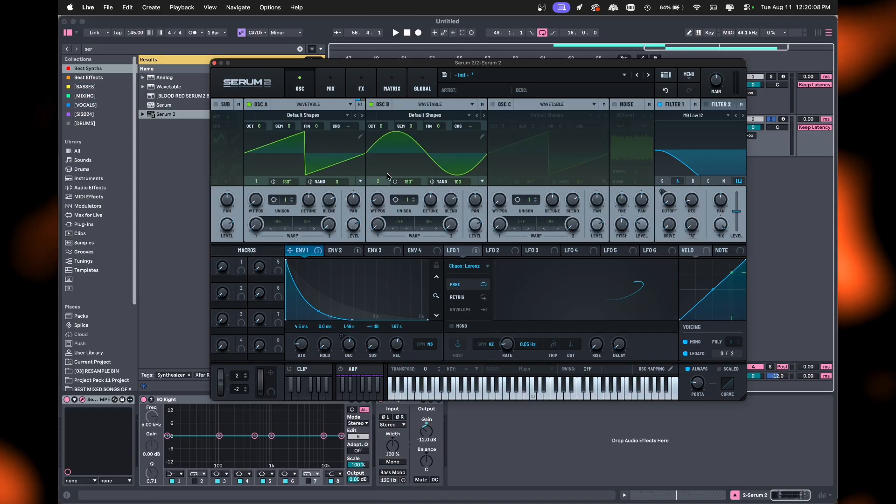
Keep Oscillator B's output routed to Main and raise its Bus 1 send.
left_click(482, 106)
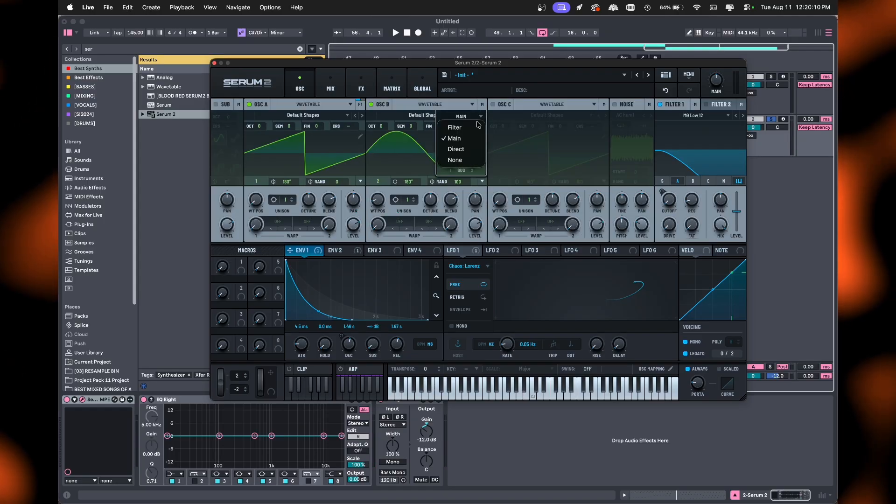
left_click(484, 114)
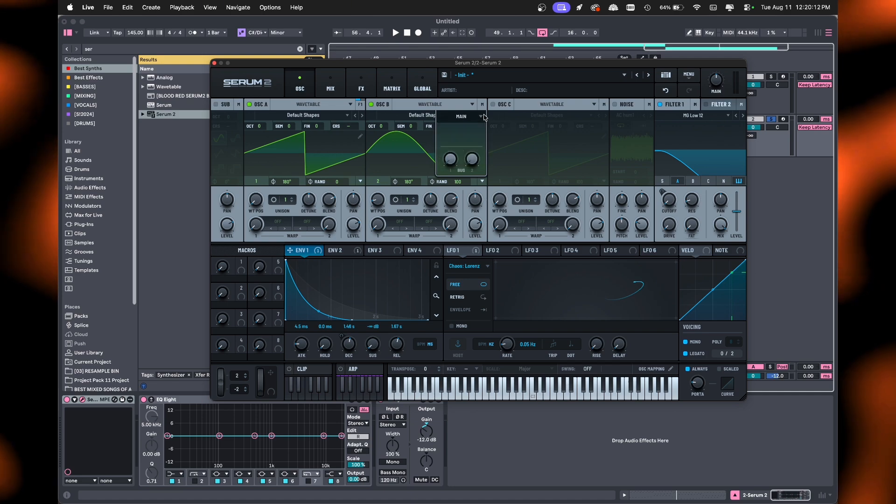
left_click(483, 115)
left_click_drag(451, 159, 451, 117)
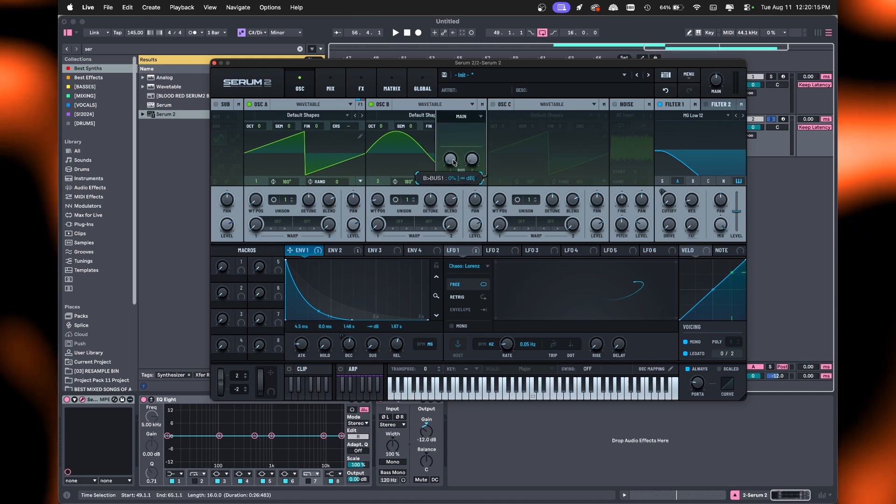
Audition the layered oscillators and examine the Bus 1 and main effects chains.
key("space")
left_click(361, 84)
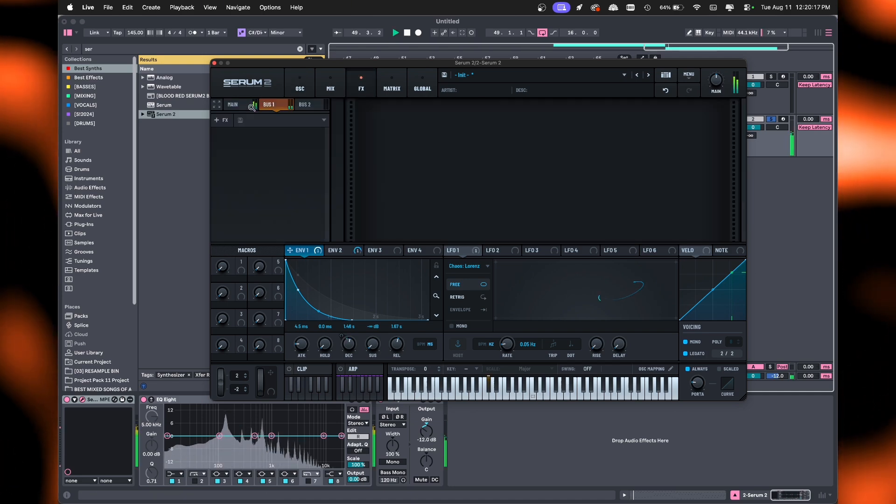
left_click(330, 85)
left_click(369, 83)
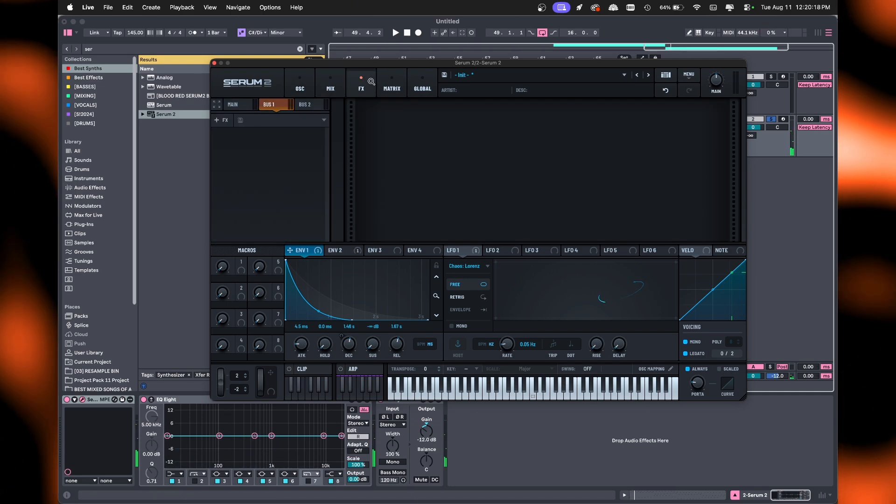
left_click(239, 105)
left_click(302, 86)
left_click(361, 86)
left_click(295, 91)
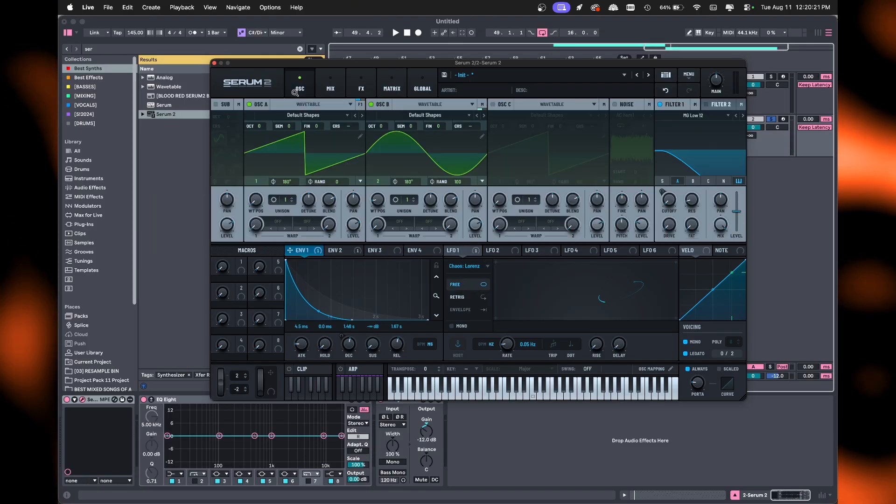
Raise Oscillator B by one octave, audition it, and look over its semitone pitch mode options.
key("space")
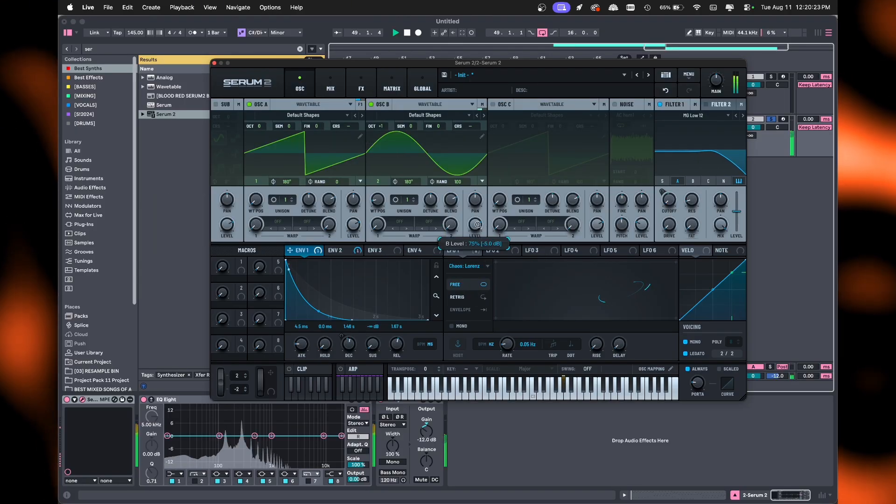
key("space")
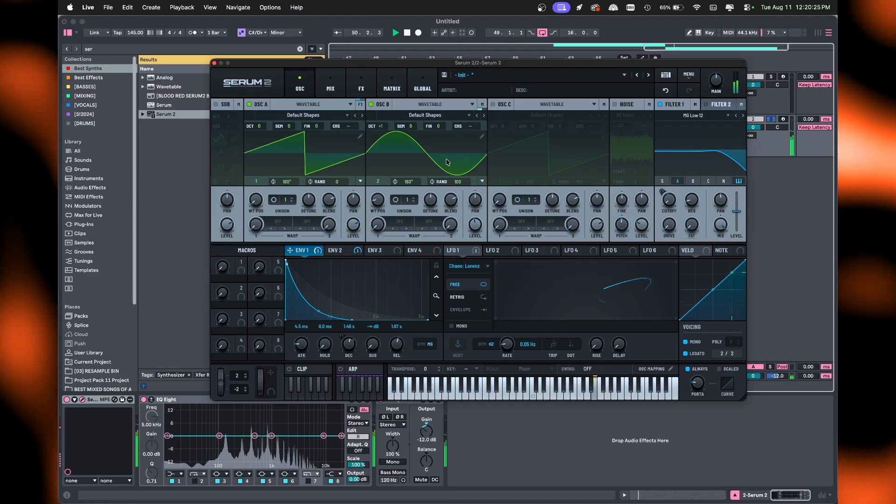
right_click(412, 126)
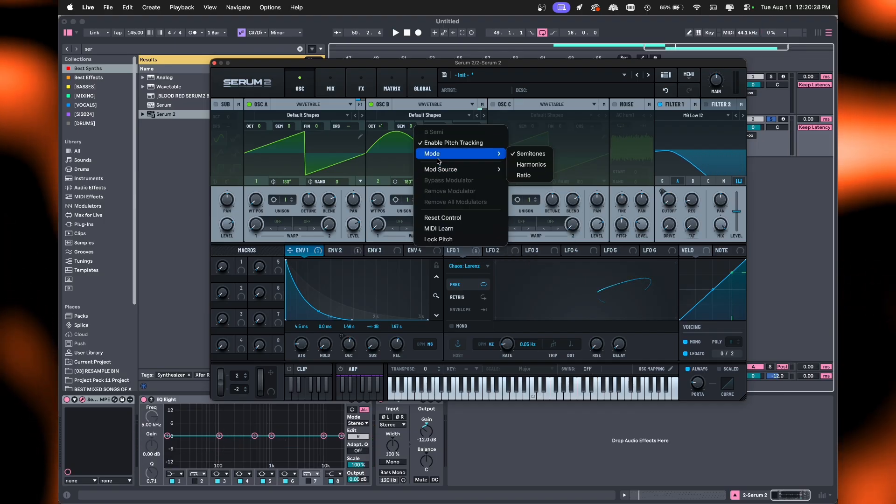
mouse_move(441, 171)
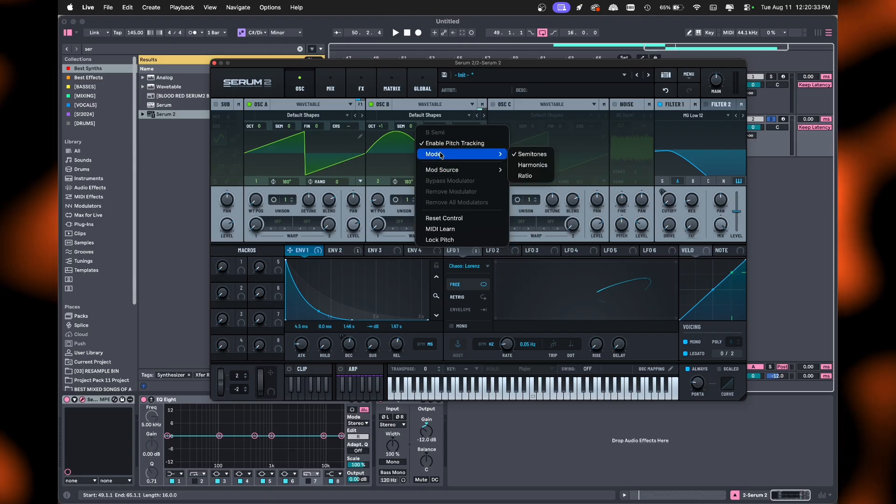
left_click(399, 137)
left_click(363, 87)
left_click(301, 86)
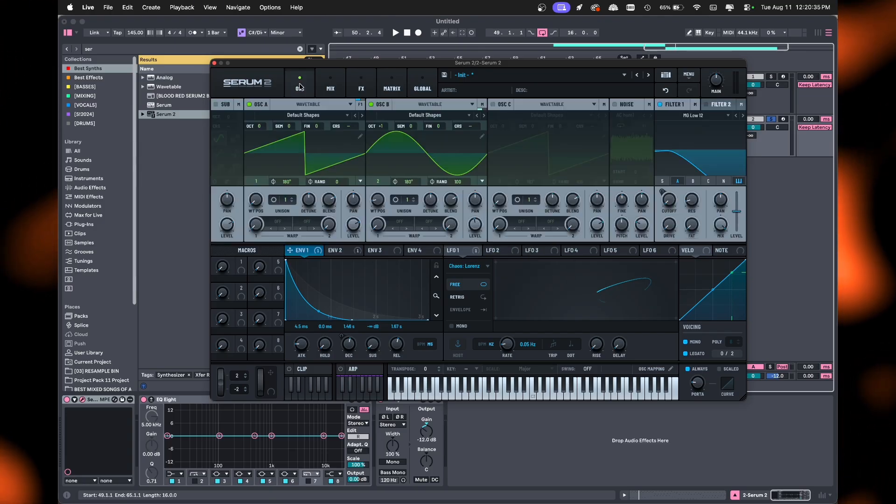
left_click(383, 86)
left_click(363, 87)
left_click(301, 86)
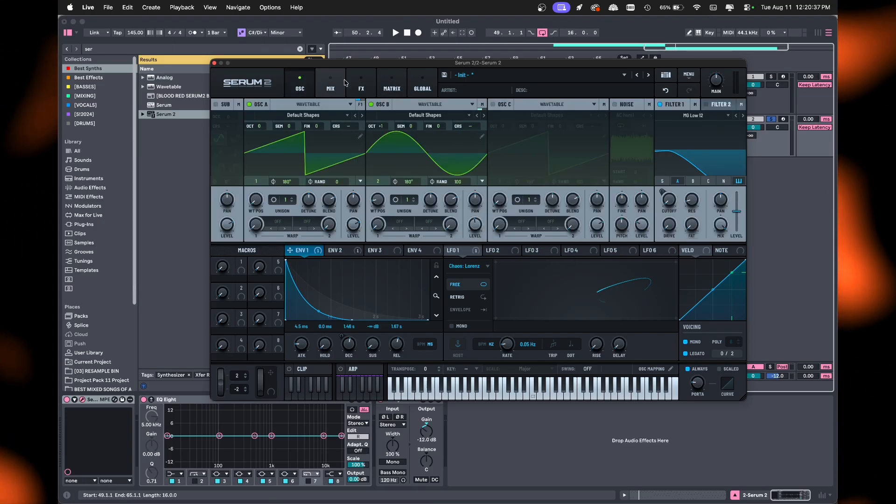
left_click(389, 87)
left_click(369, 87)
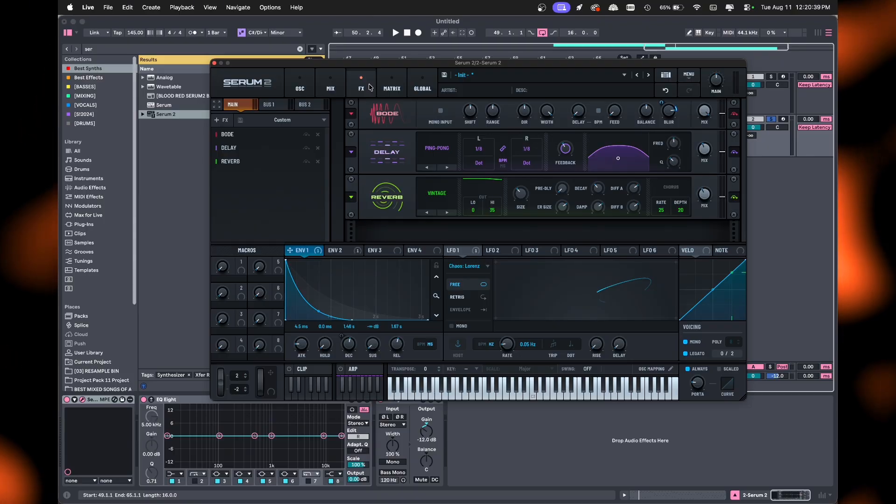
left_click(301, 86)
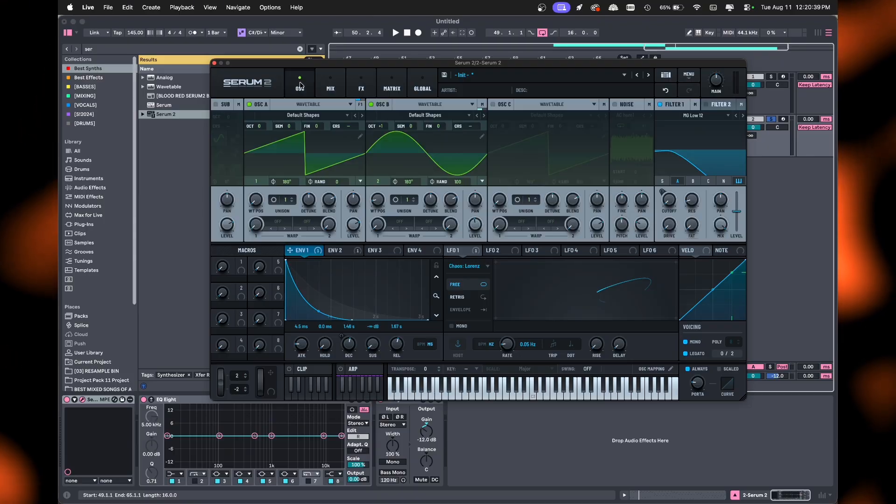
Assign NoteOn Rand (Discrete) as a modulation source for Oscillator B's semitone pitch.
right_click(415, 128)
mouse_move(482, 156)
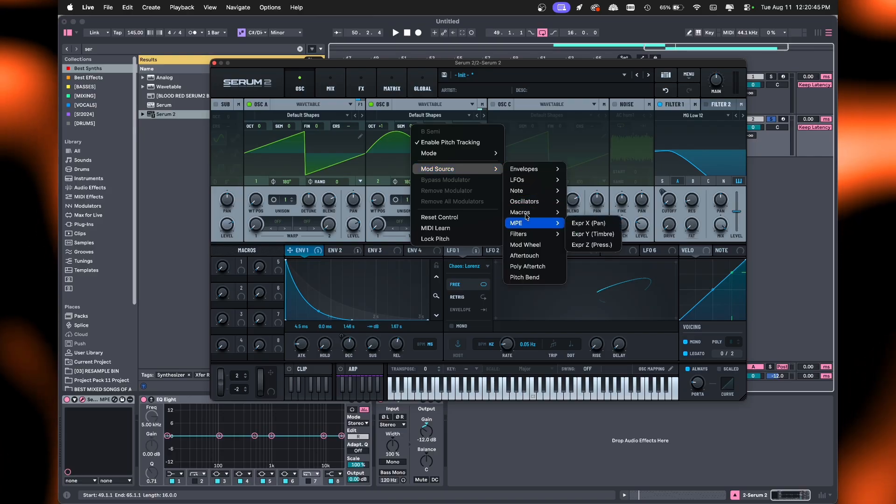
mouse_move(526, 192)
left_click(603, 233)
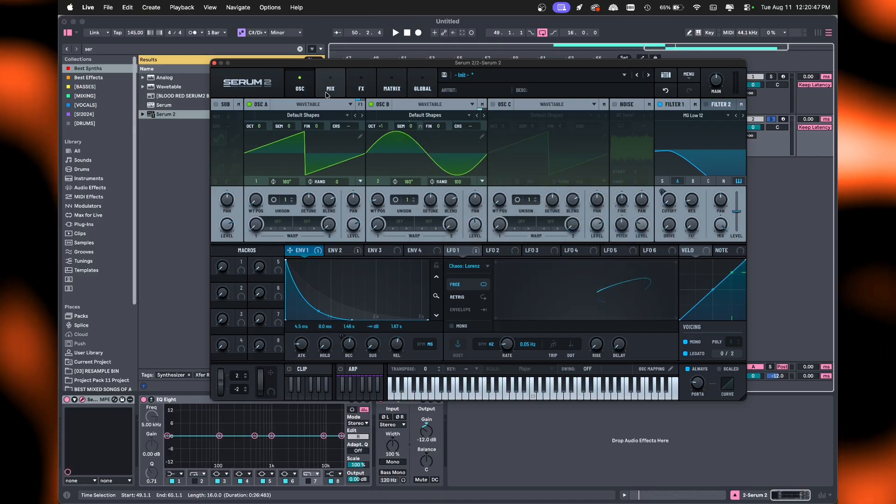
Reduce the random modulation amount on B Semi while auditioning the loop, and try bipolar polarity on it.
key("space")
left_click(353, 88)
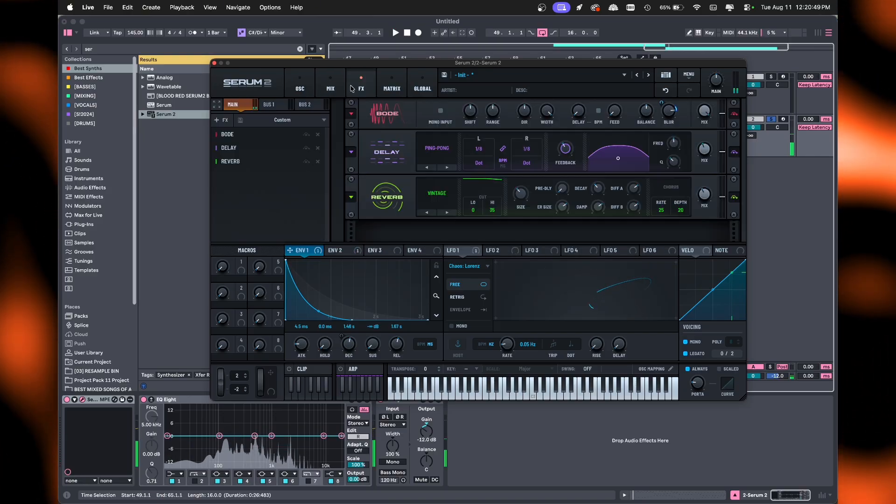
left_click(335, 90)
left_click(391, 87)
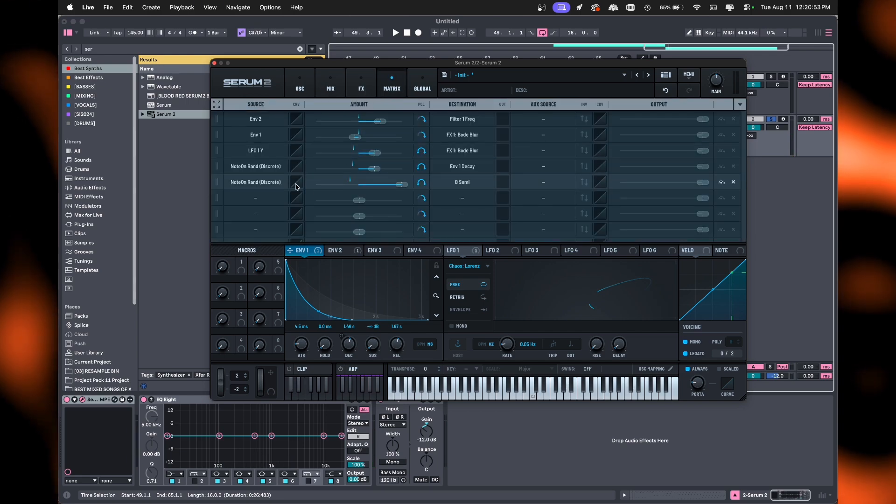
left_click_drag(400, 185, 396, 186)
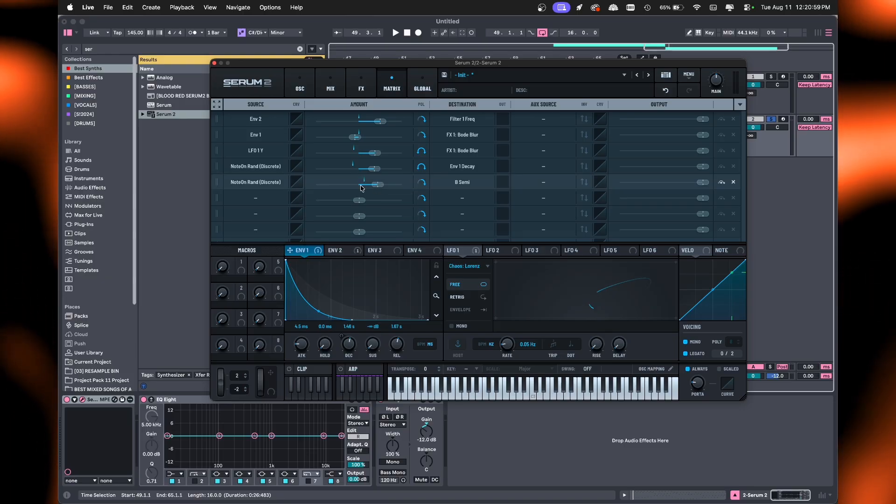
key("space")
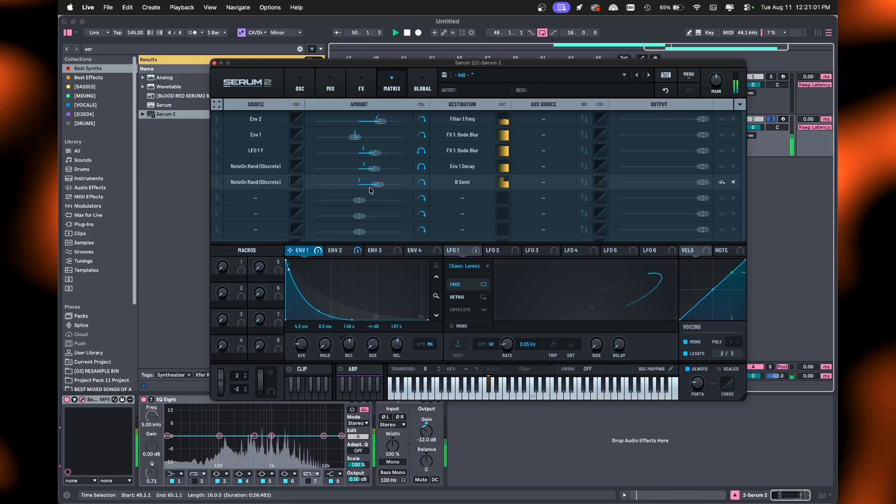
key("space")
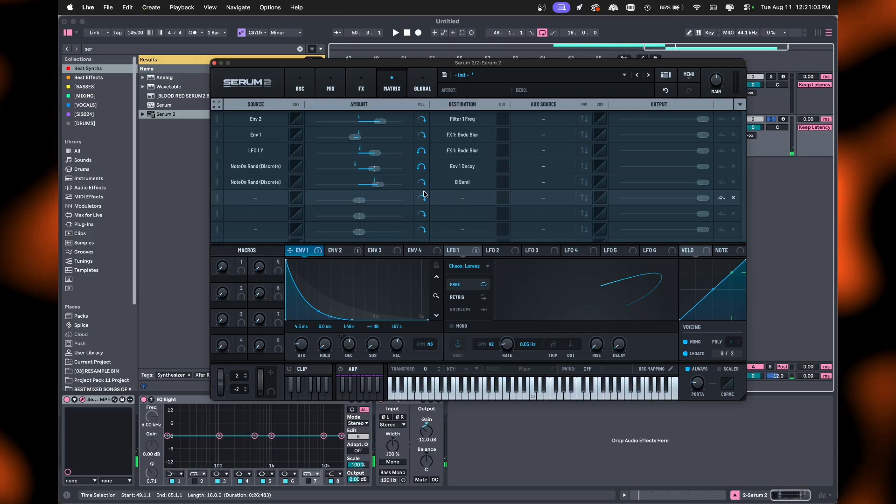
left_click(422, 182)
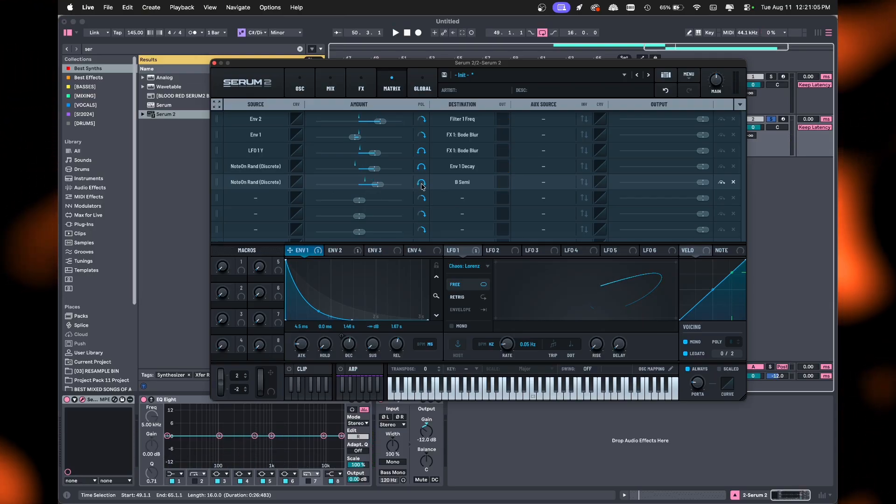
Reshape the B Semi modulation's source curve into a hard step from minimum to maximum at its midpoint, and play the loop.
left_click(298, 185)
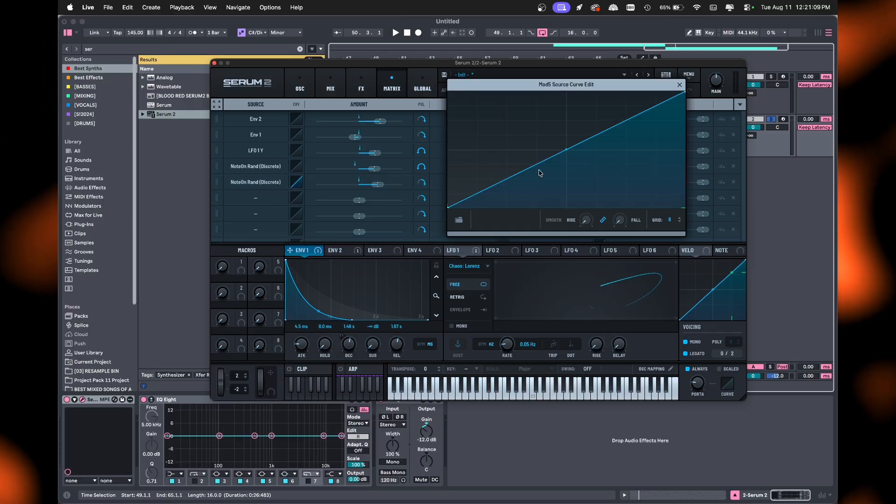
left_click_drag(545, 163, 566, 207)
double_click(582, 166)
left_click_drag(582, 166, 567, 98)
key("space")
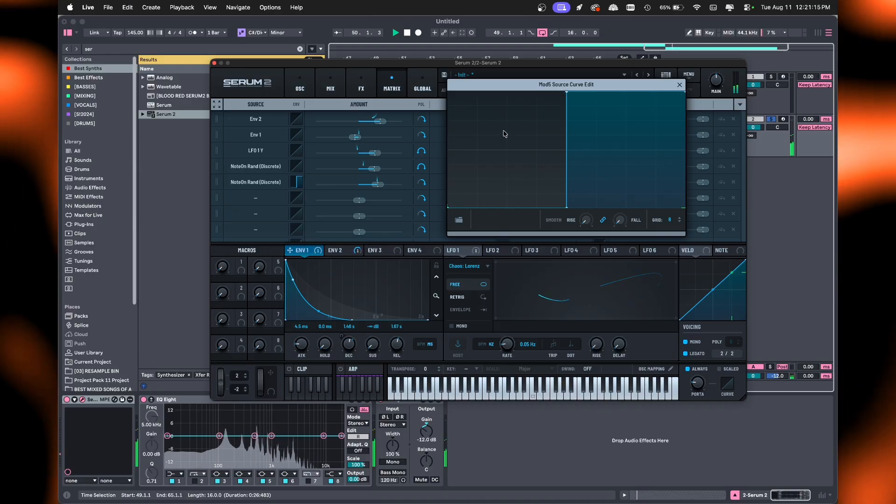
left_click(678, 85)
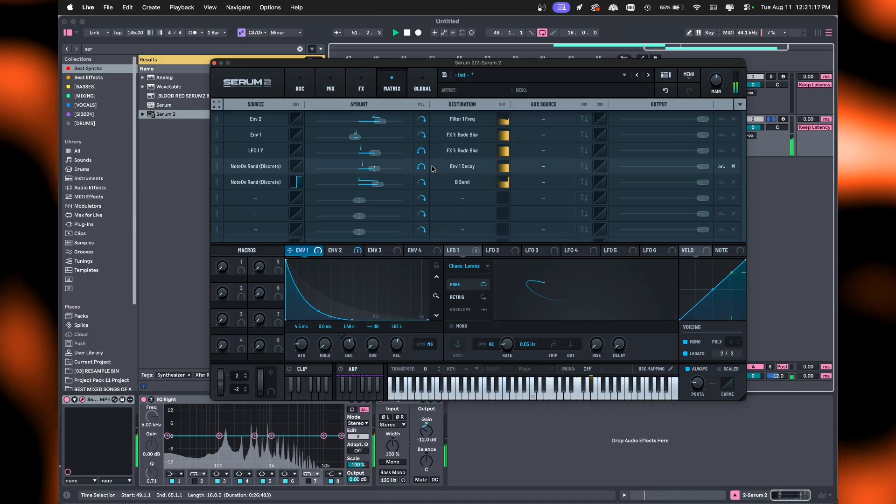
Set the NoteOn Rand (Discrete) amount on B Semi to 27%, giving a range of 0 to +7.
mouse_move(377, 186)
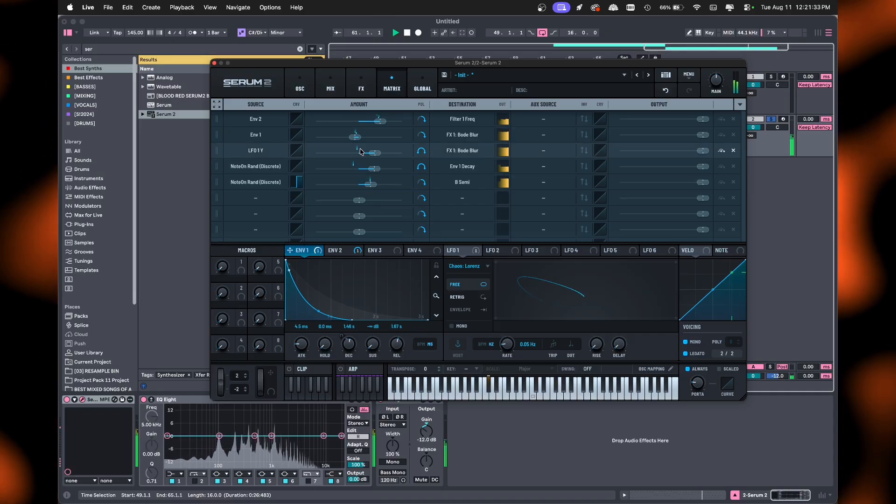
left_click(301, 89)
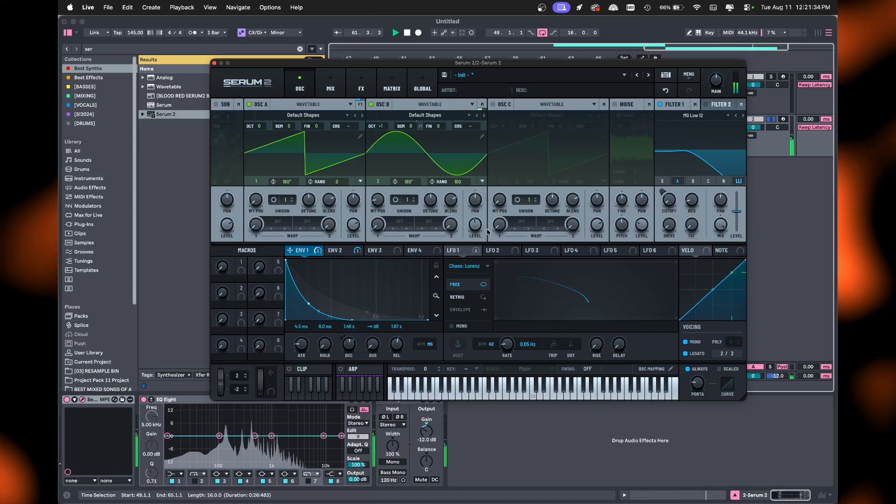
left_click(351, 77)
left_click(392, 84)
mouse_move(373, 184)
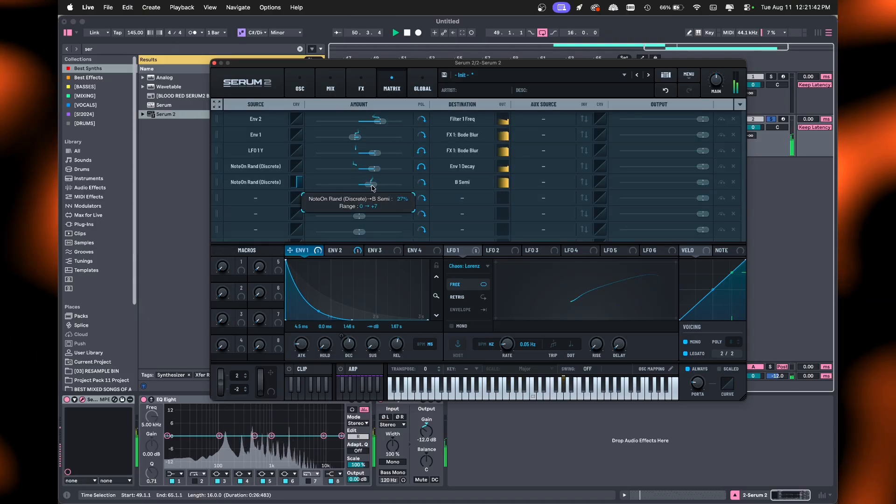
Assign NoteOn Rand (Discrete) as a modulation source for Oscillator B's level.
left_click(300, 84)
right_click(475, 226)
mouse_move(551, 247)
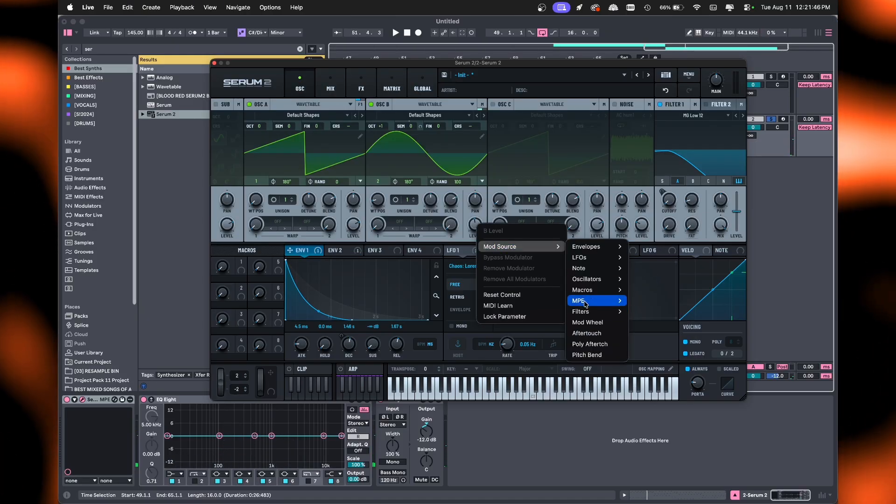
mouse_move(587, 271)
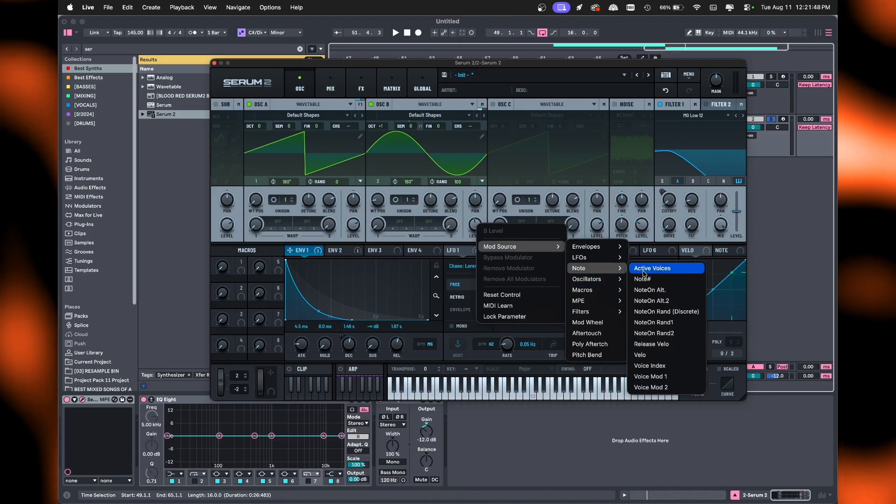
left_click(644, 312)
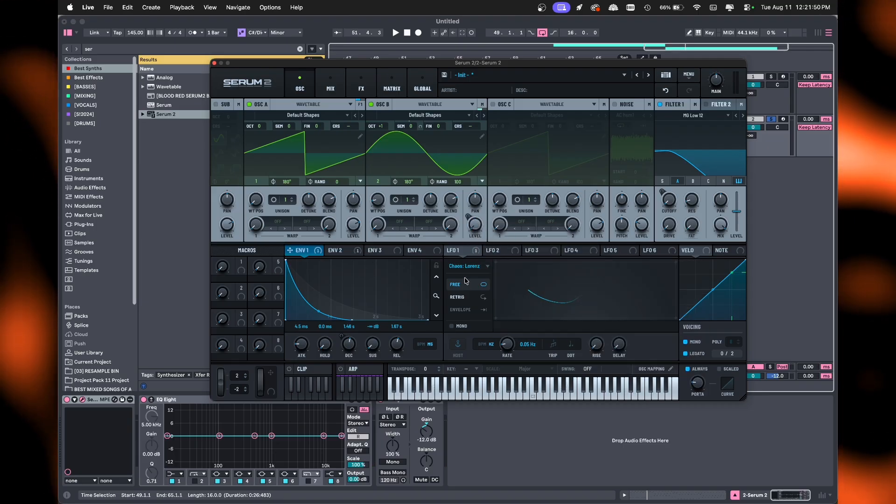
Play the loop and reduce the random modulation amount on B Level in the modulation matrix.
left_click(392, 84)
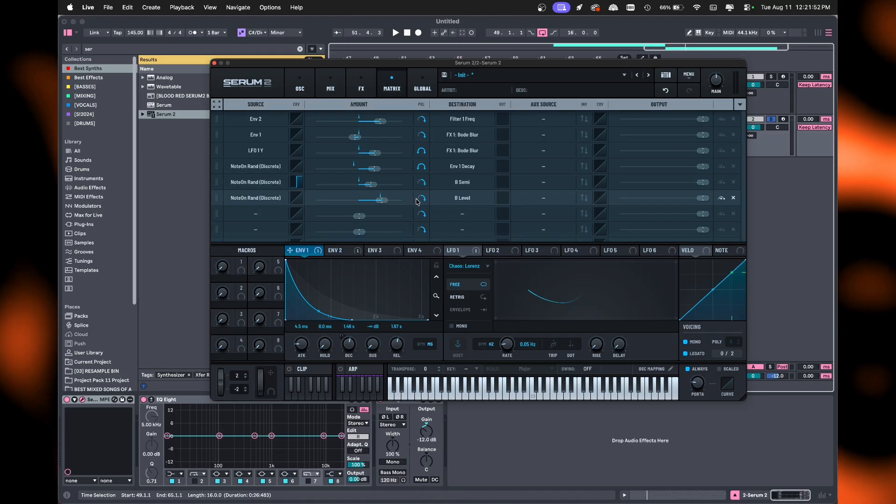
key("space")
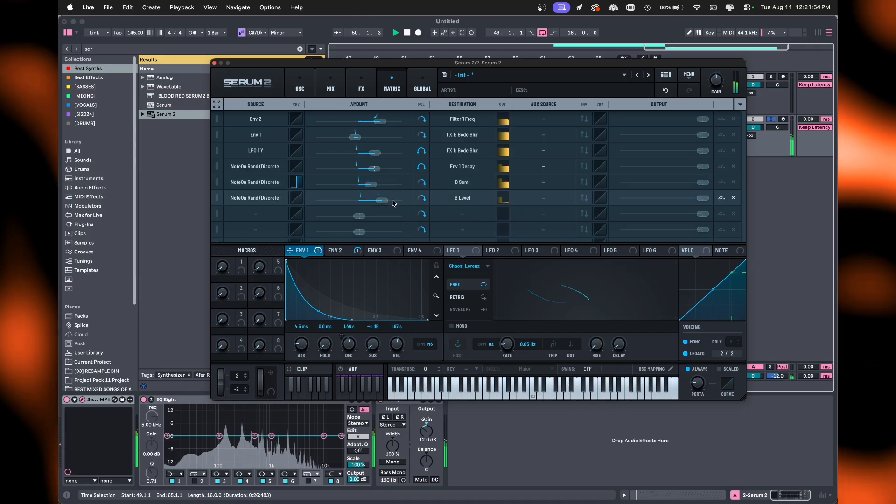
left_click_drag(381, 206, 372, 204)
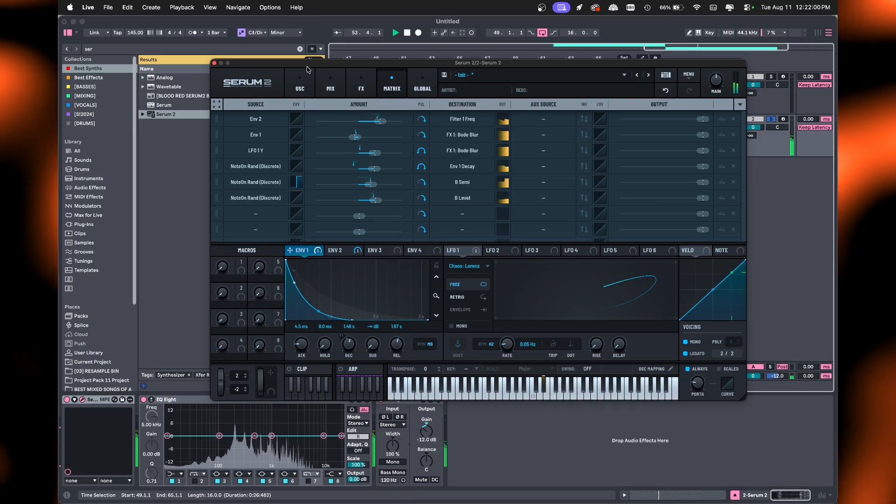
Lower Oscillator A to octave -1 and assign NoteOn Rand (Discrete) to its wavetable position.
left_click(300, 87)
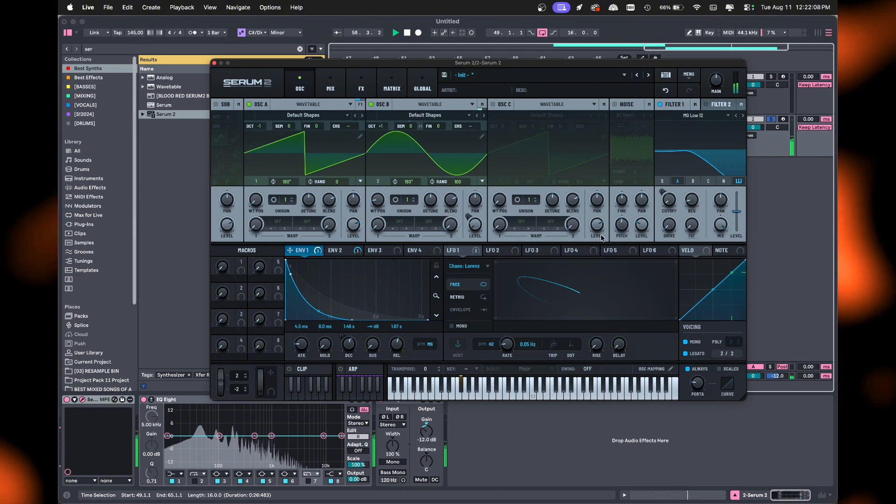
right_click(260, 204)
mouse_move(299, 233)
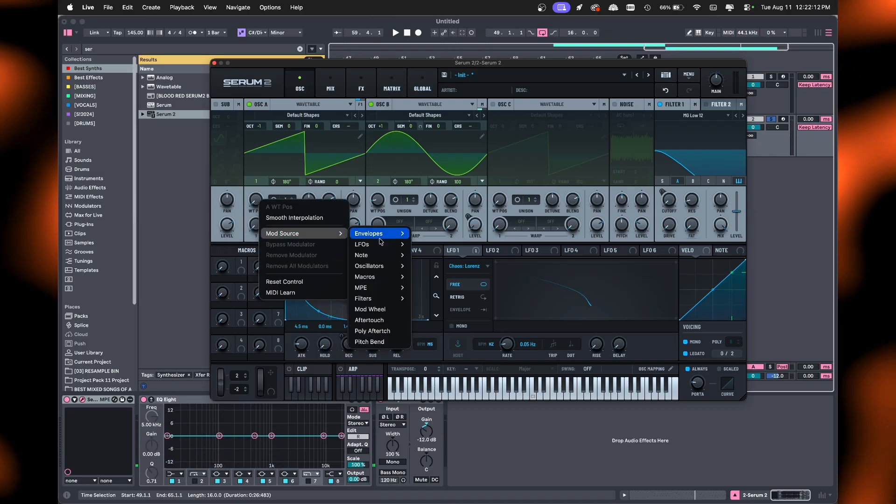
mouse_move(380, 291)
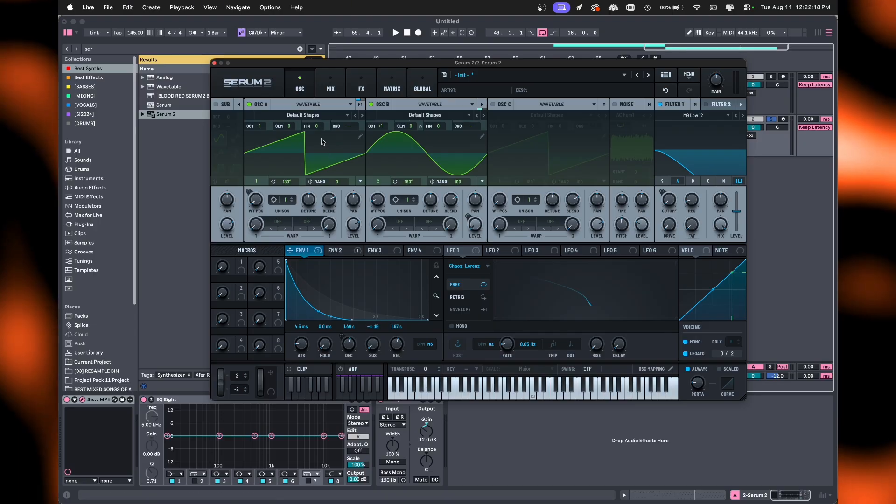
Set the random modulation amount on A WT Pos to 68%, giving a range of 1 to 7, and audition the oscillators.
left_click(362, 84)
left_click(392, 84)
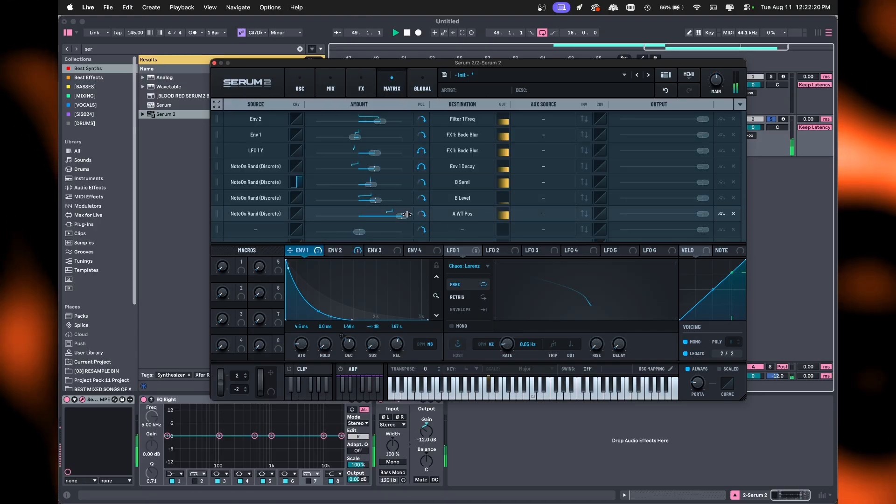
left_click_drag(403, 215, 388, 214)
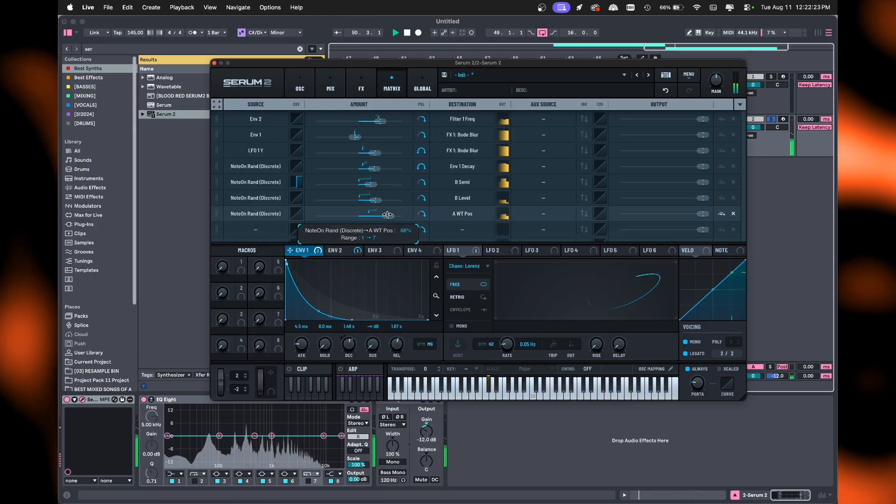
left_click(300, 85)
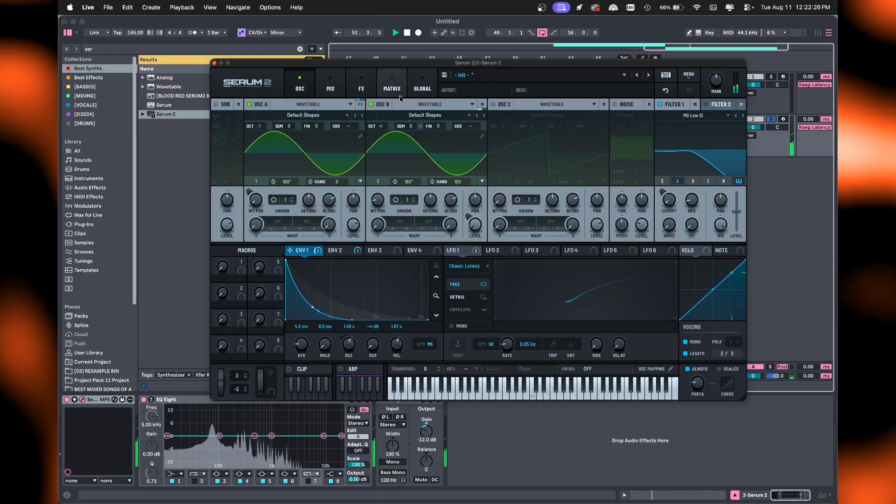
left_click(361, 85)
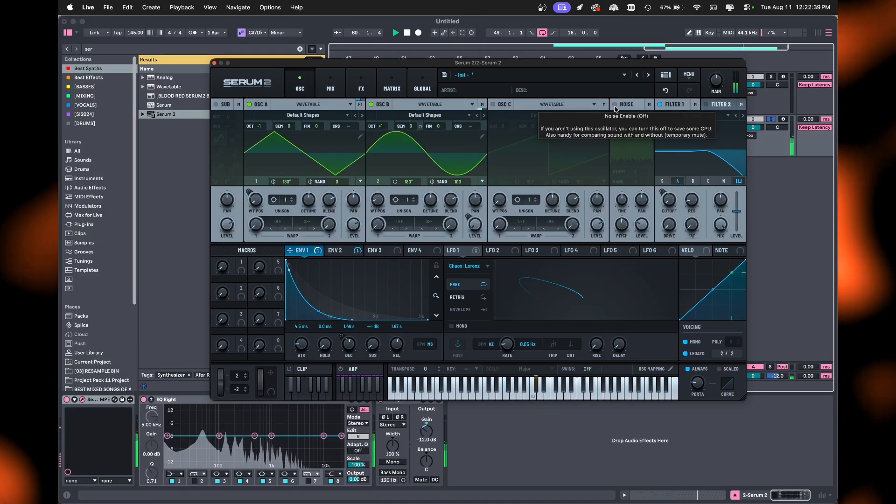
Enable the noise oscillator with the AC hum1 sample and turn on pitch tracking for its pitch.
right_click(622, 225)
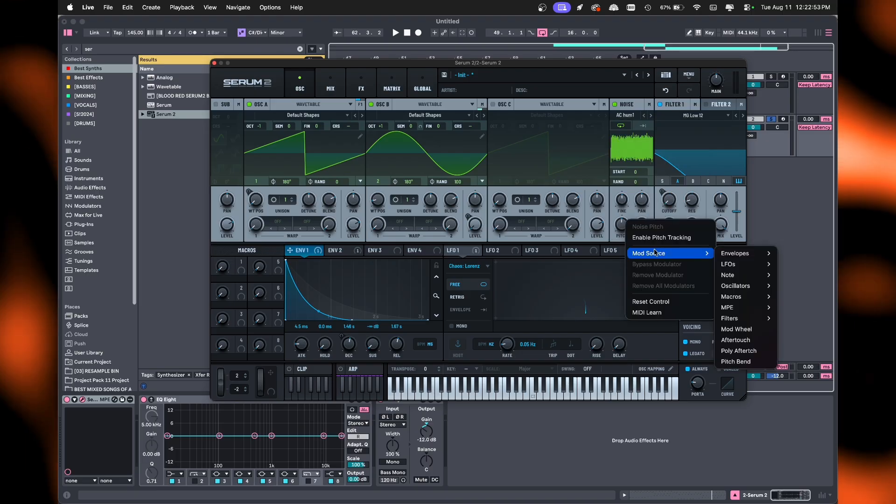
mouse_move(720, 257)
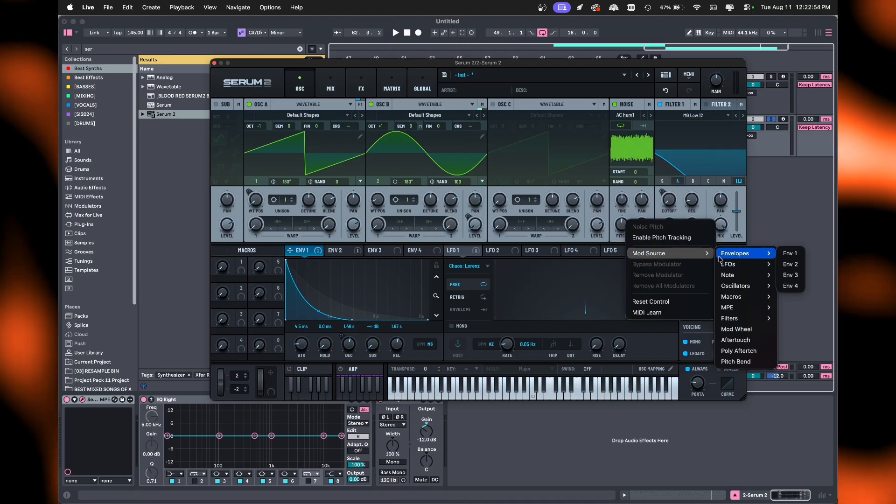
left_click(623, 224)
right_click(624, 222)
mouse_move(659, 257)
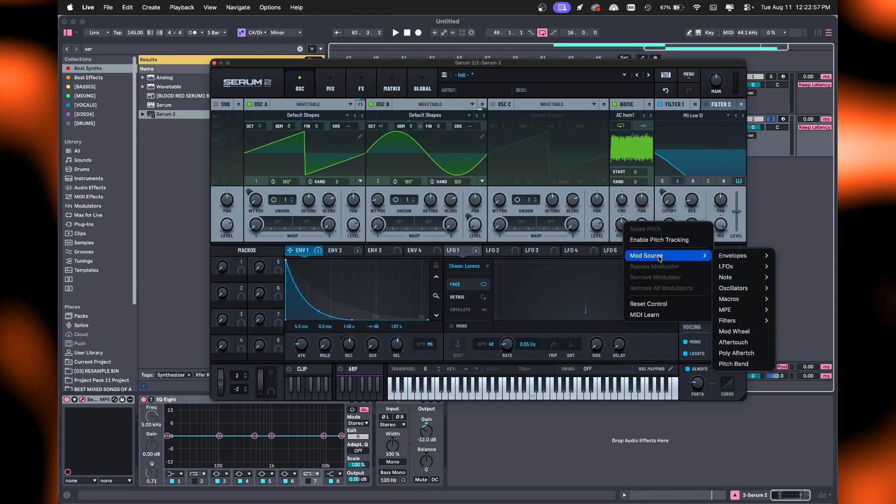
left_click(658, 240)
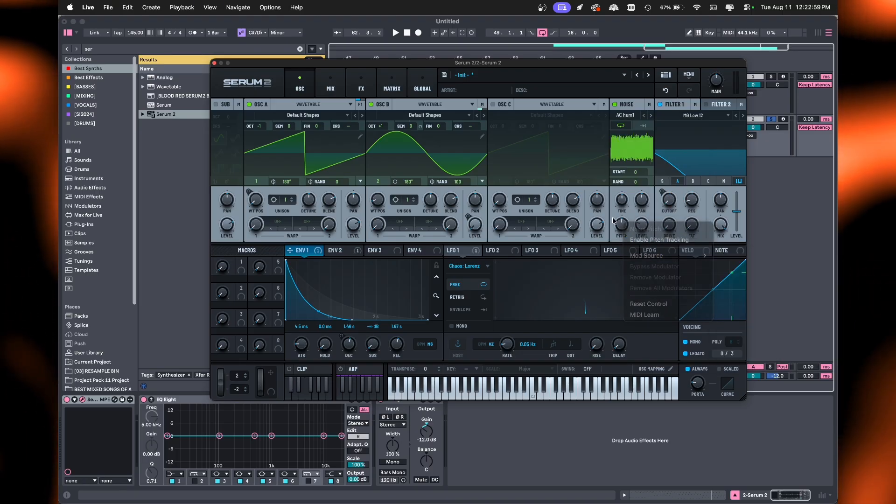
right_click(623, 224)
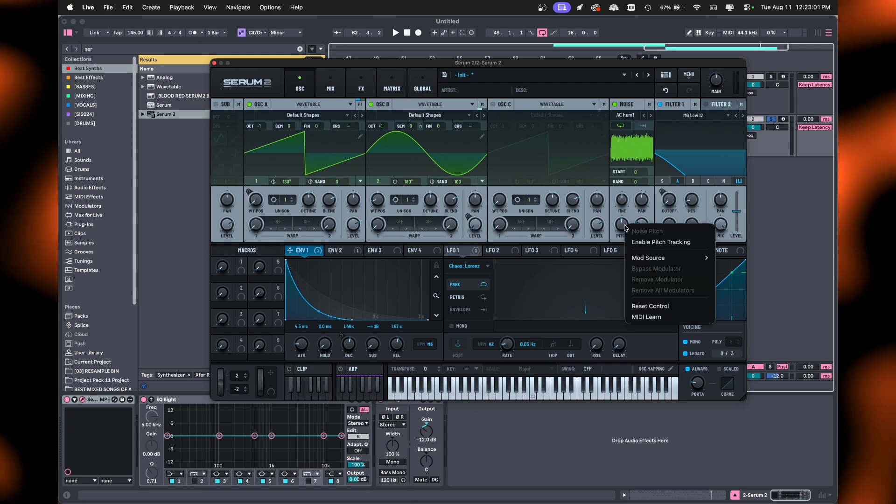
left_click(646, 243)
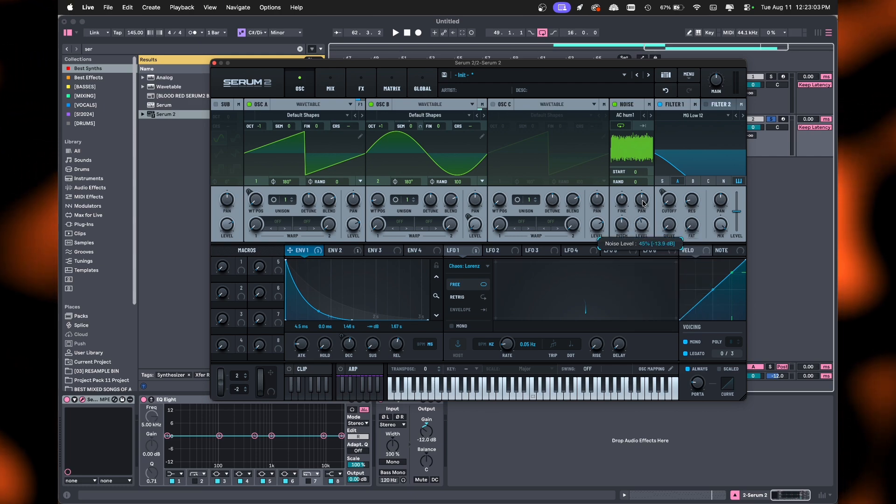
Play the loop and adjust the noise oscillator's pitch by ear.
key("space")
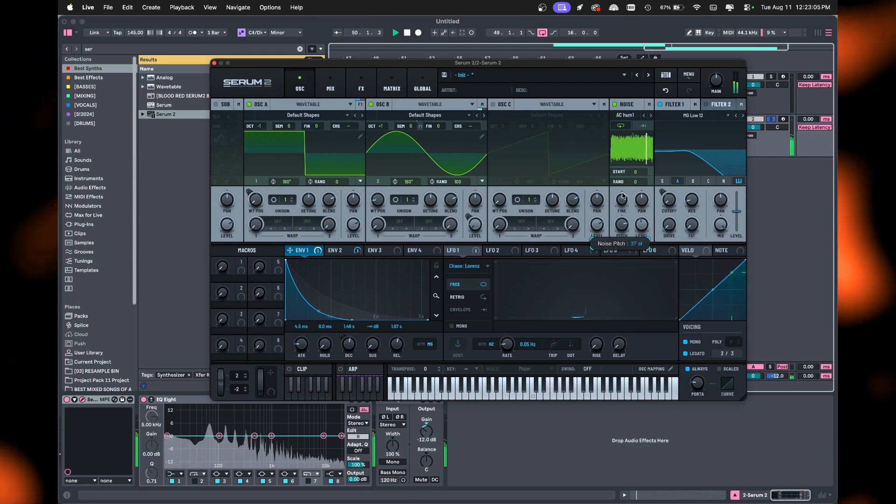
left_click_drag(623, 197, 624, 204)
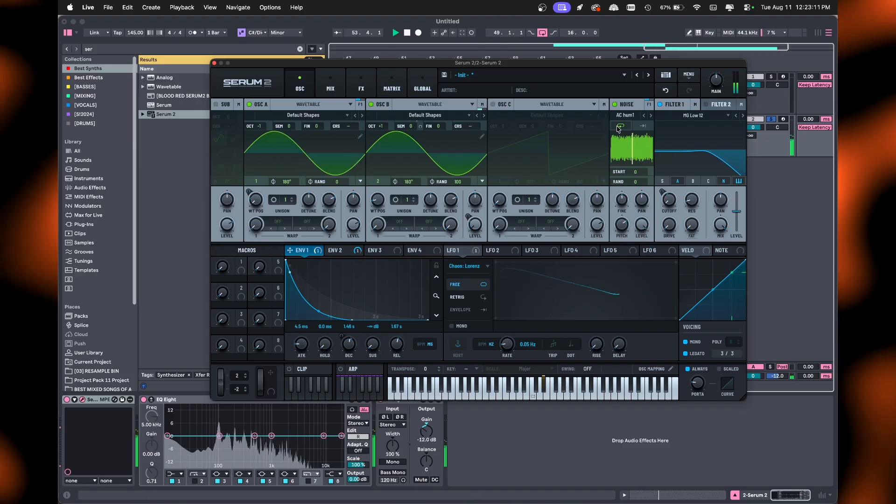
Assign the noise oscillator as a modulator of Oscillator A's coarse pitch and adjust the amount by ear.
key("space")
mouse_move(627, 104)
left_mouse_down()
mouse_move(274, 229)
mouse_move(305, 117)
mouse_move(351, 129)
mouse_move(625, 107)
left_mouse_up()
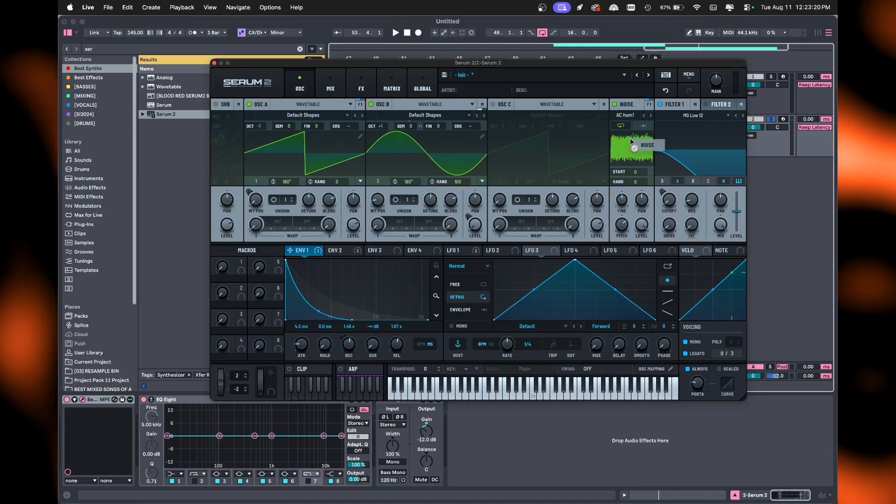
left_click_drag(346, 98, 308, 117)
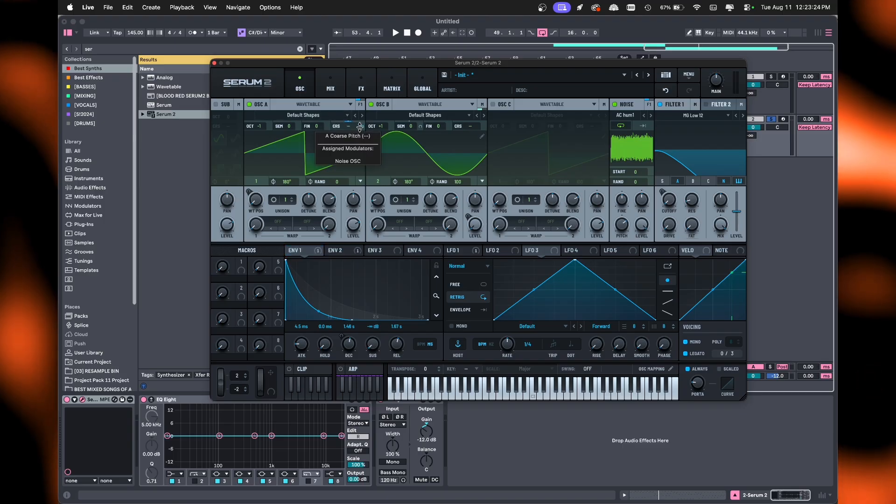
key("space")
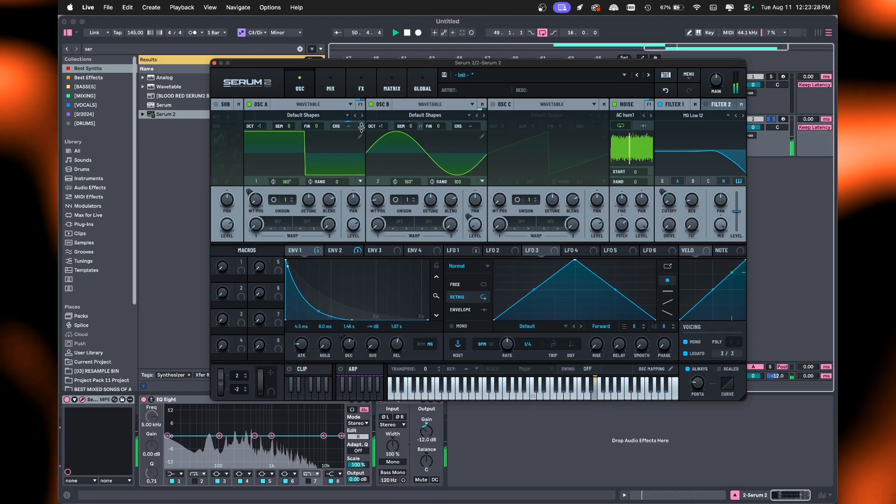
left_click_drag(362, 126, 361, 136)
key("space")
Assign the noise oscillator to Oscillator B's coarse pitch and fine-tune the modulation amount while auditioning with Oscillator A turned off.
left_click_drag(626, 104, 483, 122)
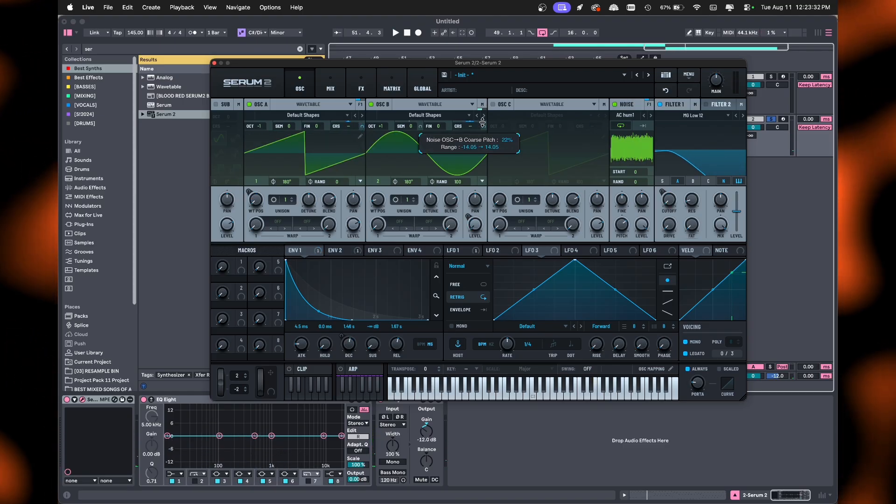
left_click_drag(484, 123, 483, 121)
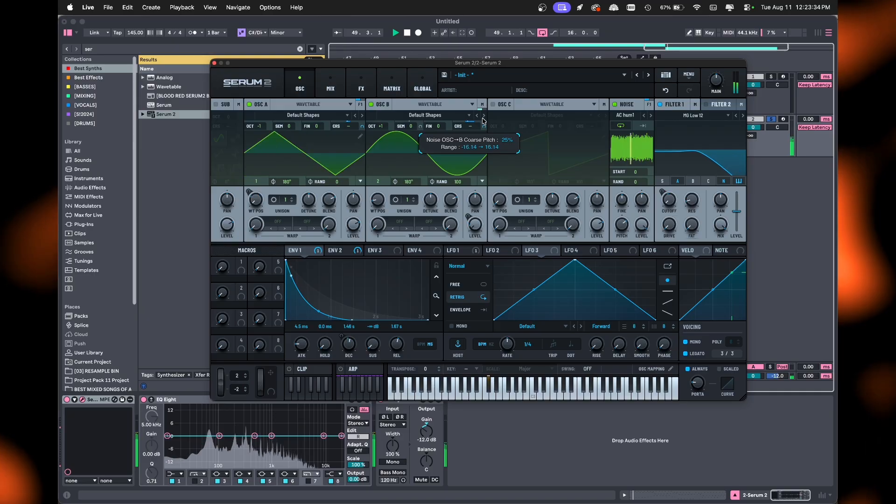
left_click(250, 104)
left_click(614, 105)
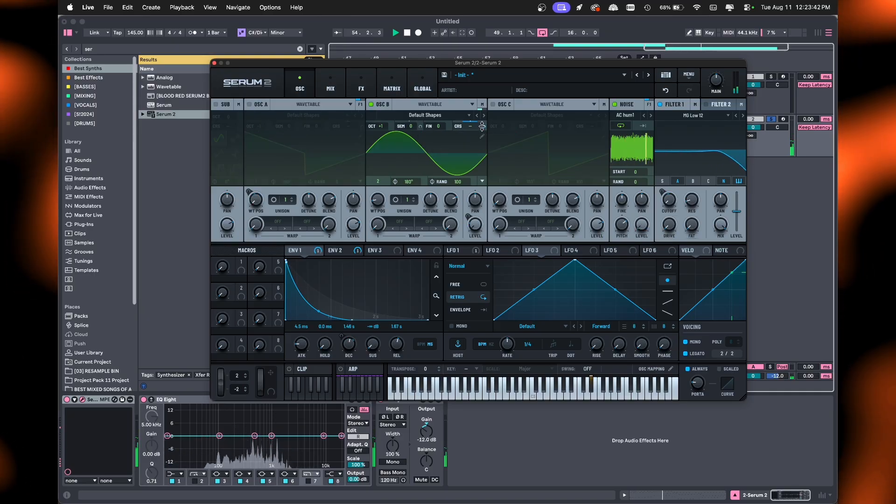
left_click_drag(482, 126, 482, 153)
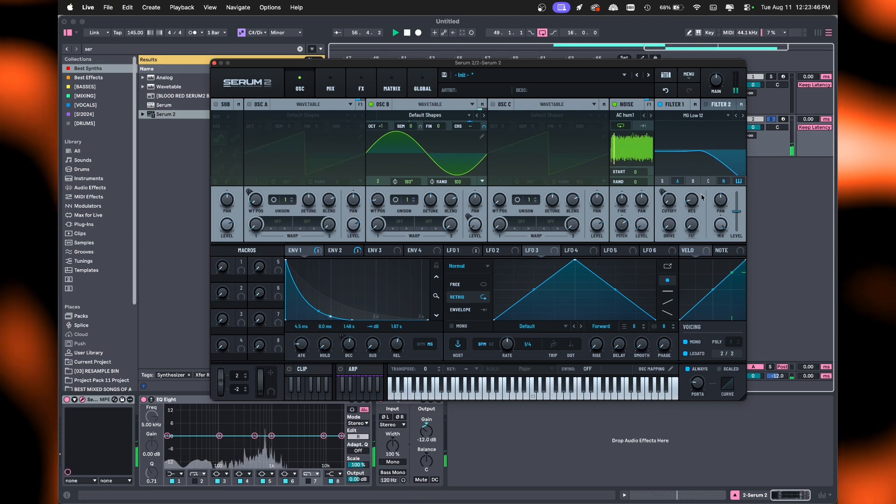
left_click(391, 84)
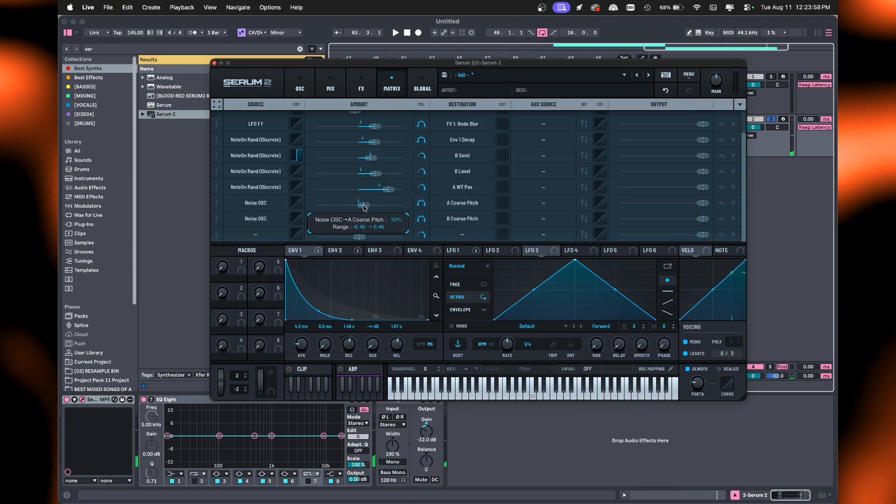
left_click_drag(366, 219, 372, 219)
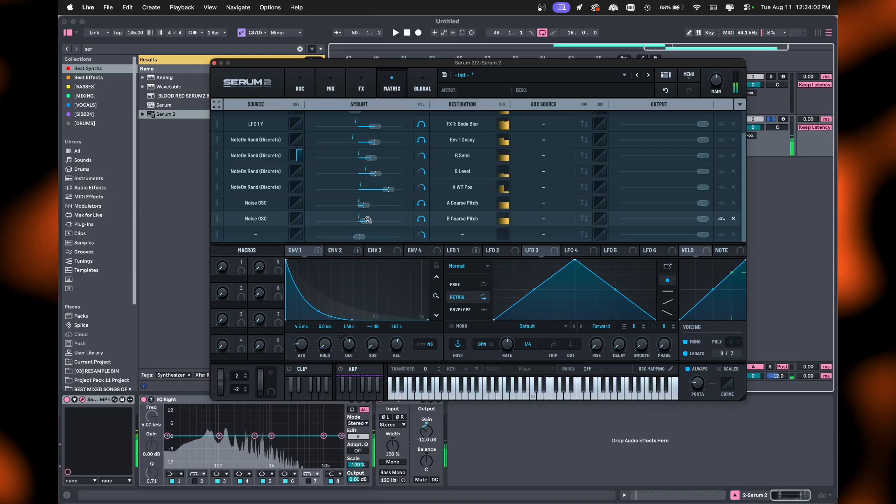
Bend the source curve of the NoteOn Rand (Discrete) to B Level modulation upward into a convex shape.
scroll(313, 201, "up", 2)
scroll(374, 161, "up", 1)
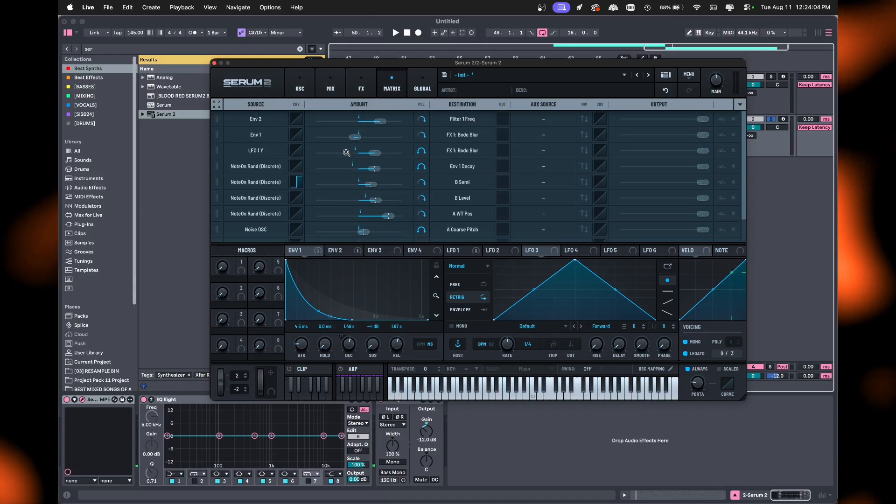
mouse_move(378, 202)
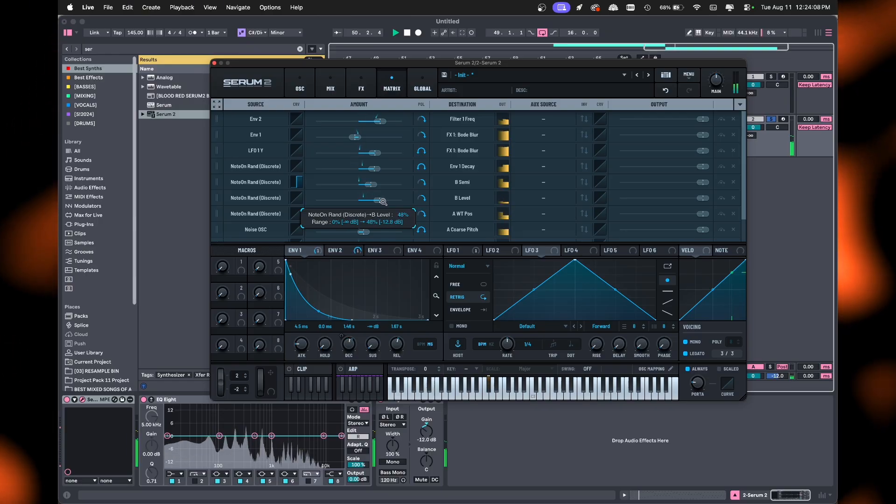
left_click(296, 198)
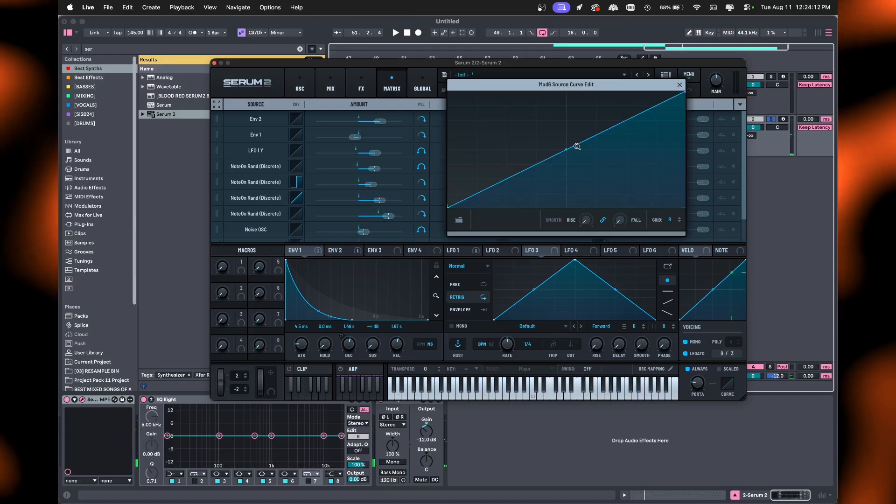
left_click_drag(567, 149, 565, 131)
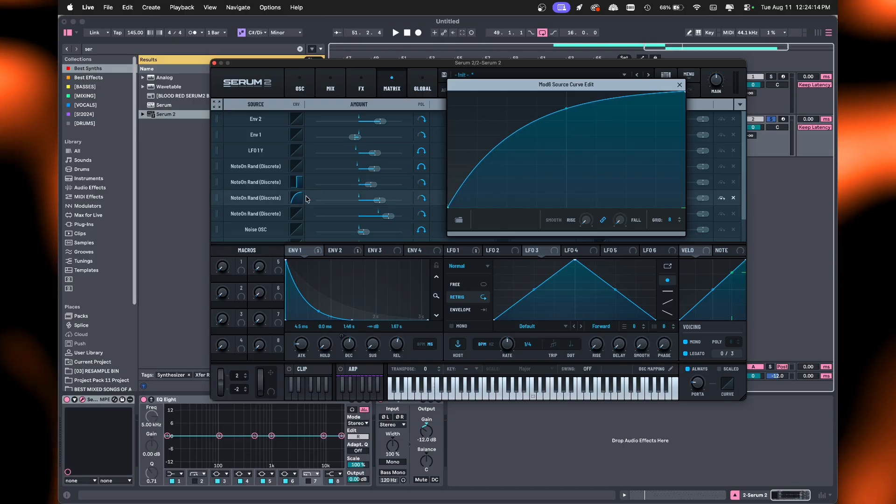
left_click(680, 84)
key("space")
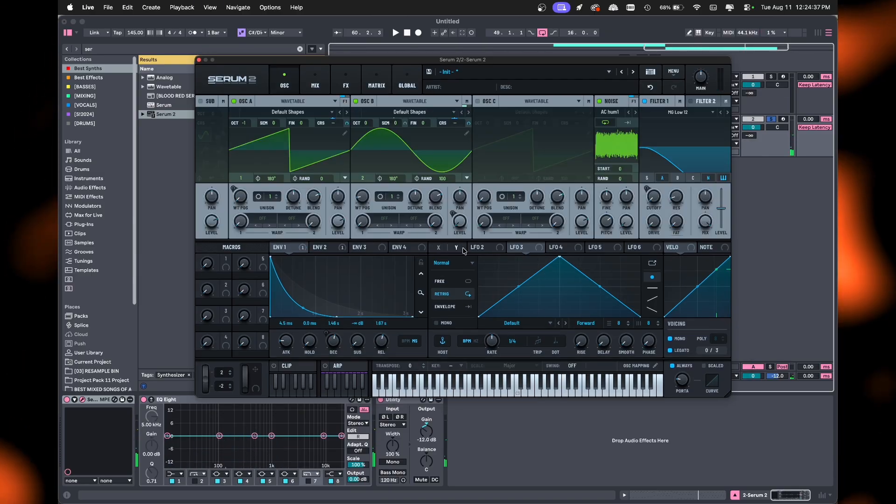
Review the LFO 1, Envelope 2, LFO 2 and Envelope 1 settings and play the loop.
left_click(465, 250)
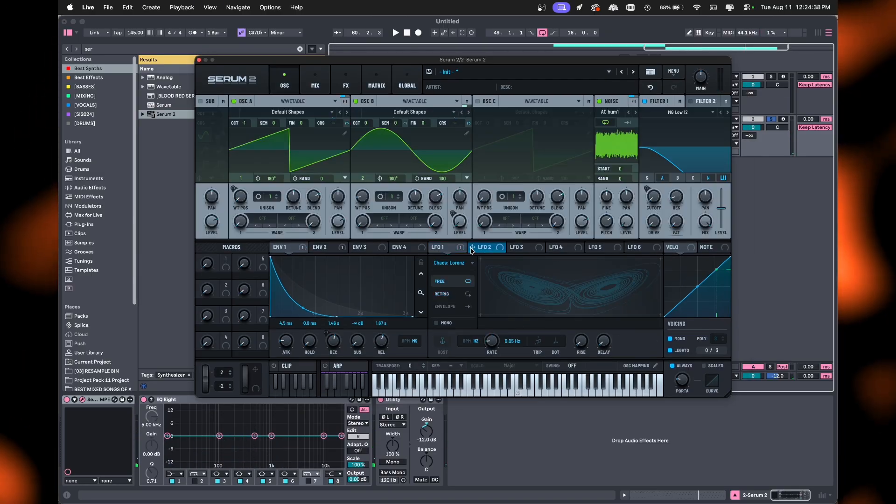
mouse_move(451, 257)
left_click(320, 248)
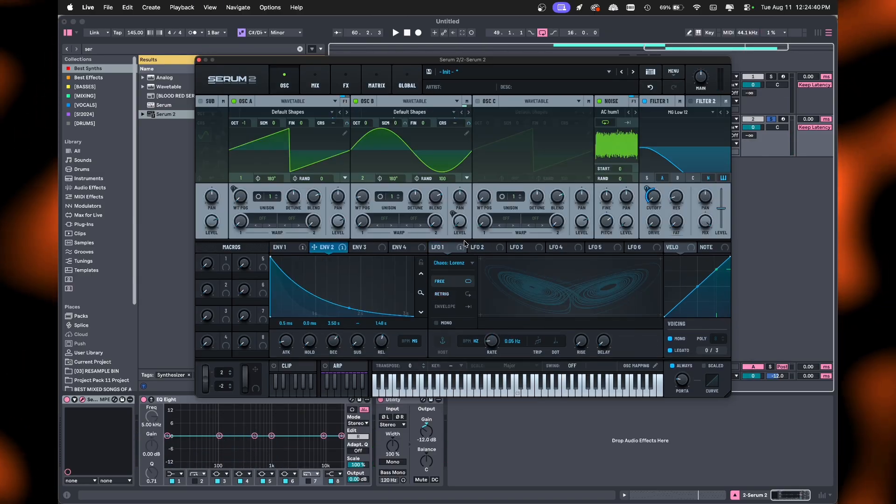
left_click(478, 247)
left_click(450, 250)
left_click(477, 248)
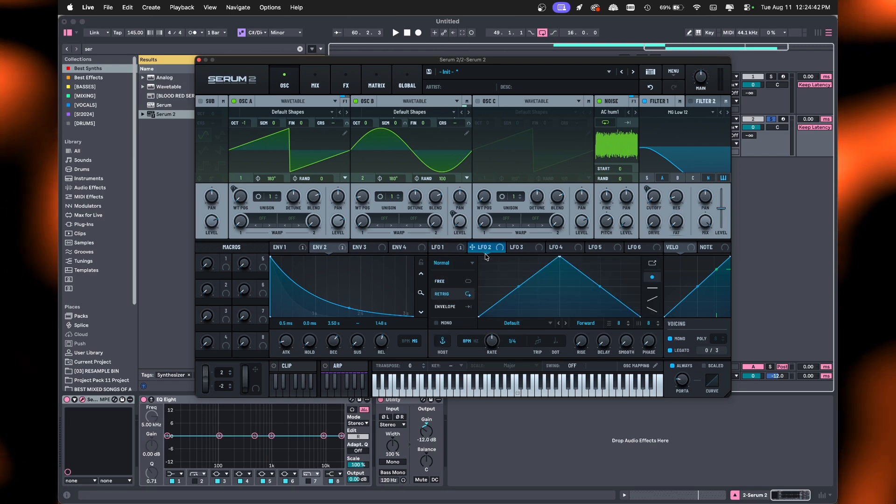
left_click(288, 248)
key("space")
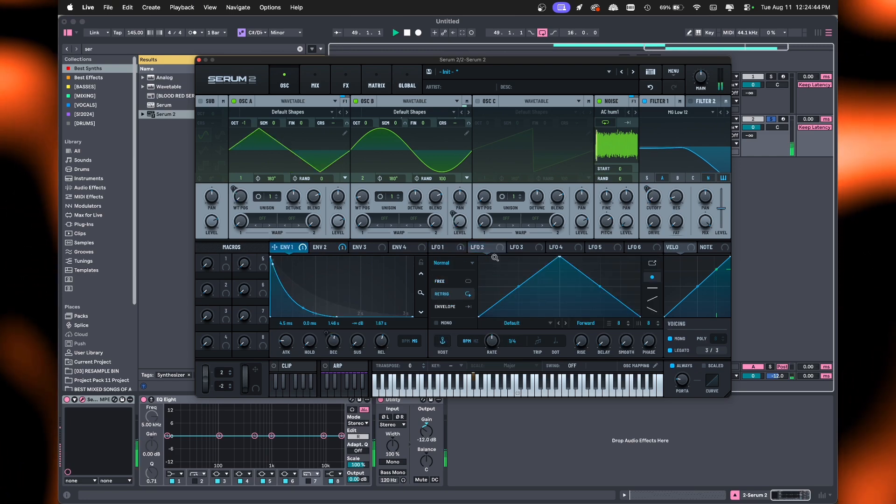
Assign NoteOn Rand (Discrete) as a modulation source of Filter 1's cutoff.
right_click(656, 196)
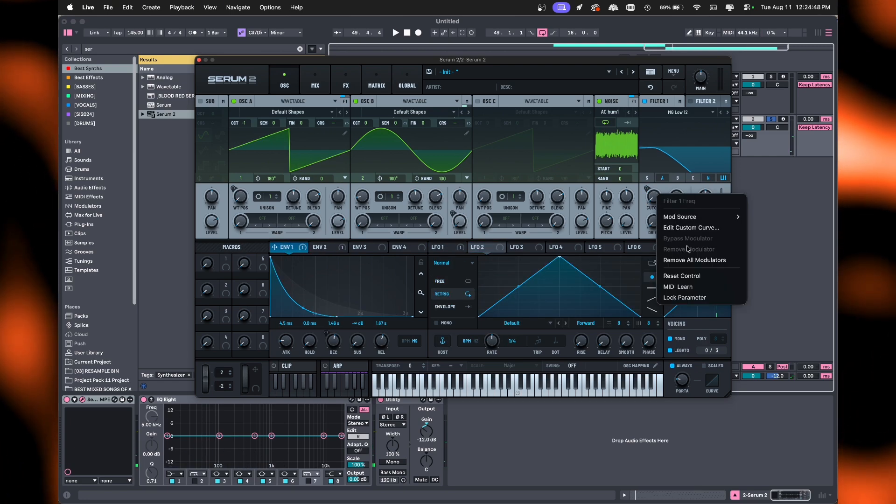
mouse_move(719, 217)
mouse_move(759, 239)
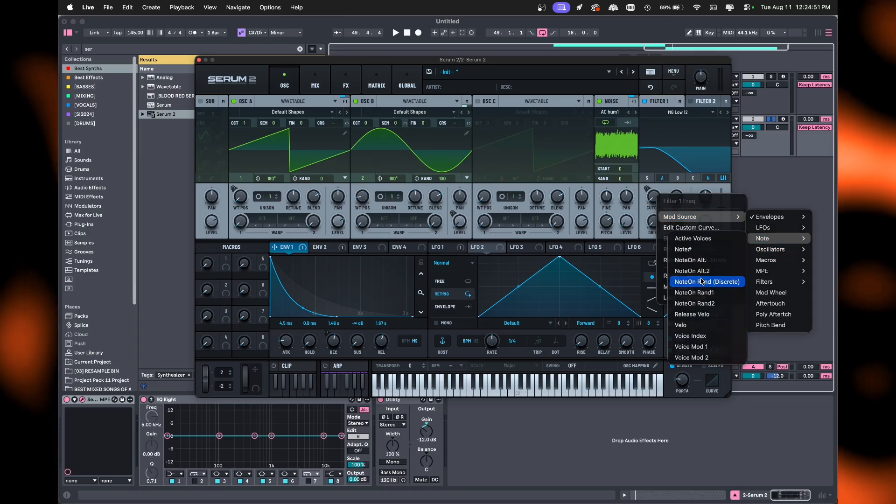
Bend the source curve of the NoteOn Rand (Discrete) to Filter 1 Freq modulation downward and reduce its amount.
left_click(323, 81)
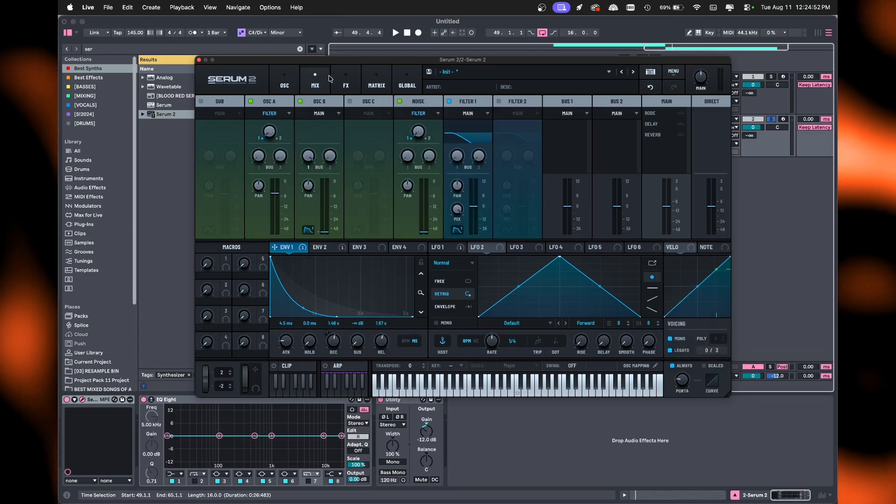
left_click(345, 85)
left_click(286, 84)
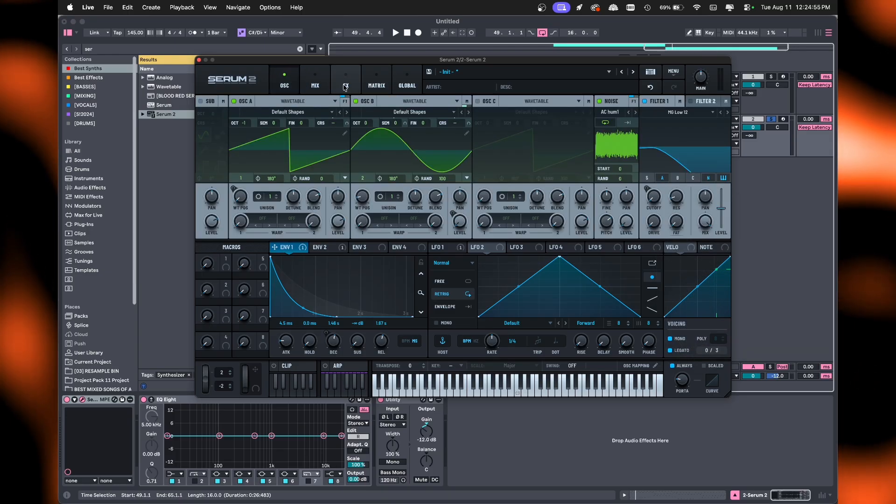
left_click(346, 85)
left_click(377, 85)
scroll(272, 214, "down", 5)
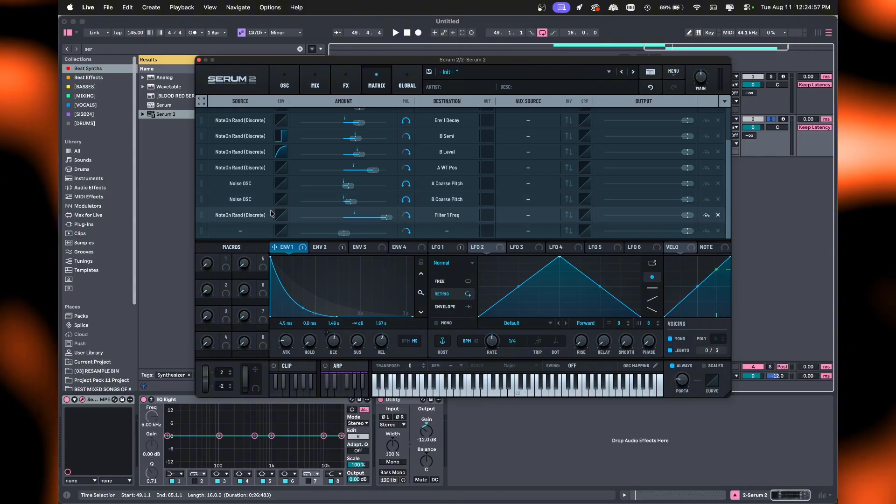
key("space")
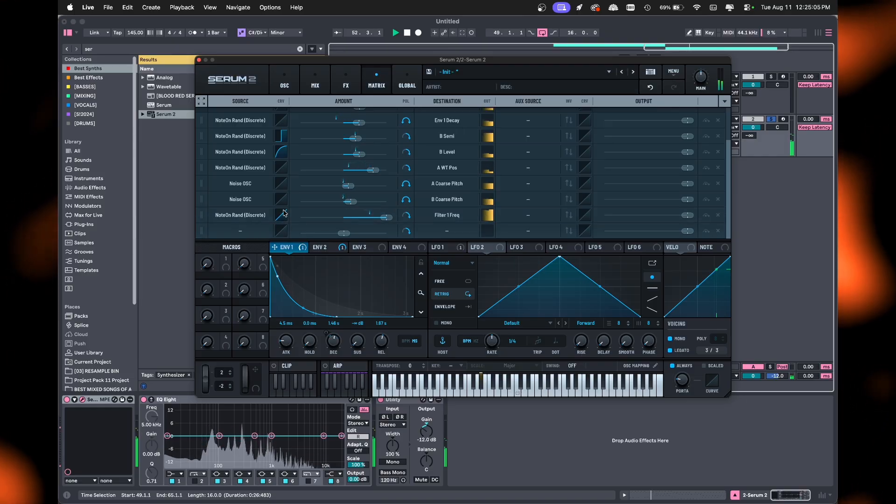
left_click(281, 216)
left_click_drag(551, 147, 551, 170)
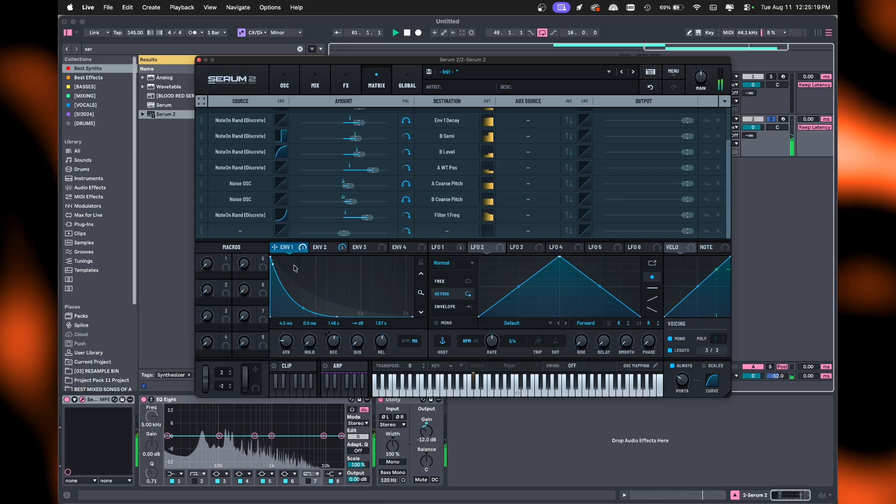
Set the NoteOn Rand (Discrete) amount on Env 1 Decay to 25%, giving a range of 387 ms to 4.19 s.
scroll(233, 187, "up", 2)
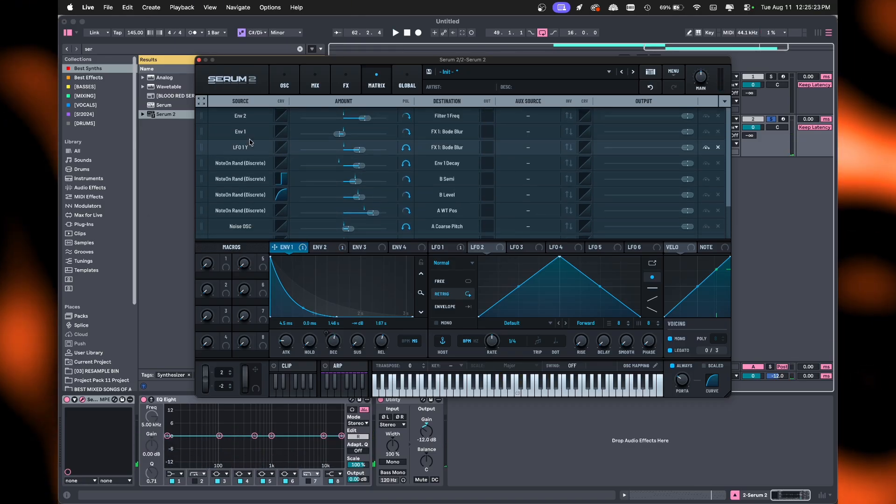
scroll(257, 144, "up", 1)
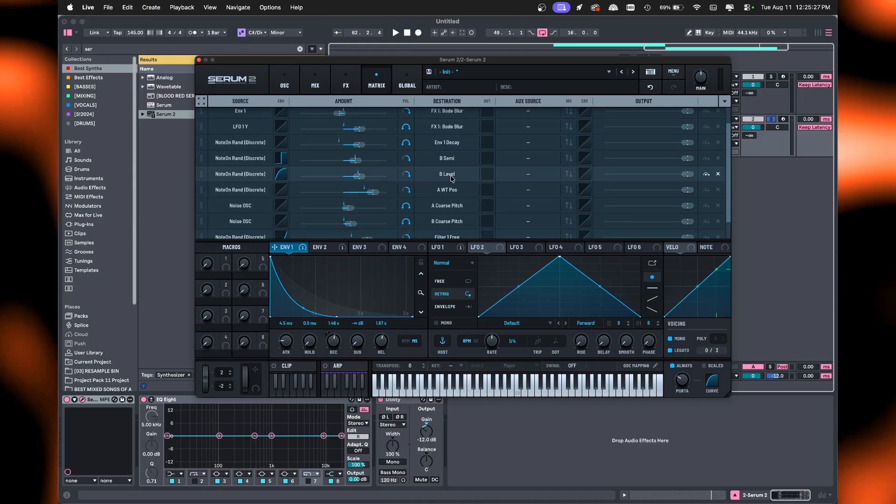
scroll(447, 150, "down", 1)
scroll(447, 149, "down", 2)
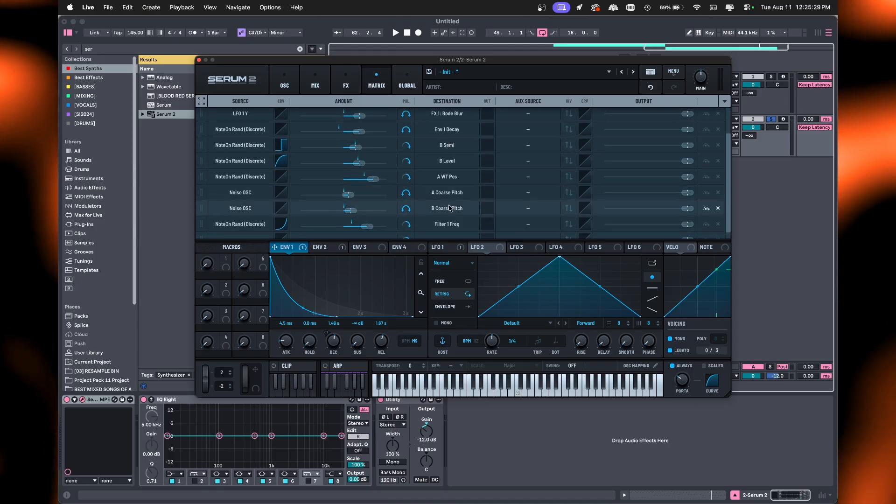
scroll(453, 131, "up", 3)
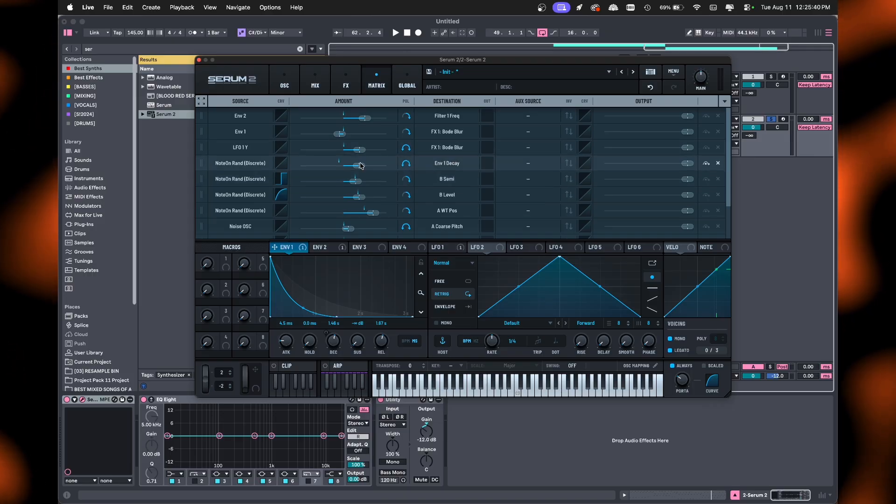
left_click_drag(361, 165, 357, 167)
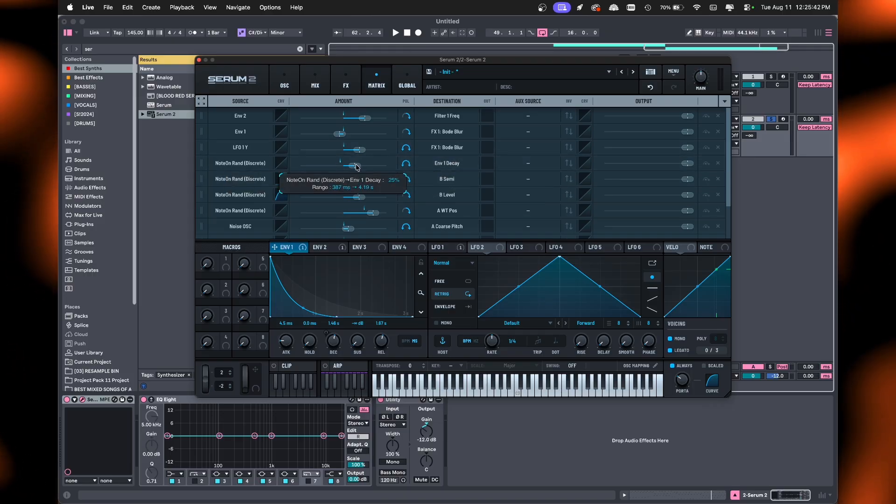
Assign NoteOn Rand (Discrete) to Envelope 1's attack and raise Oscillator A to octave 0 and Oscillator B to +1.
key("space")
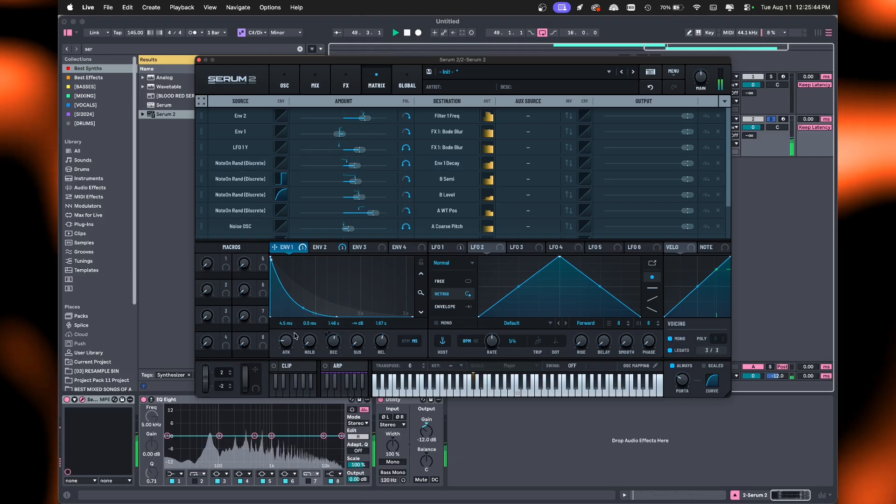
scroll(353, 221, "down", 4)
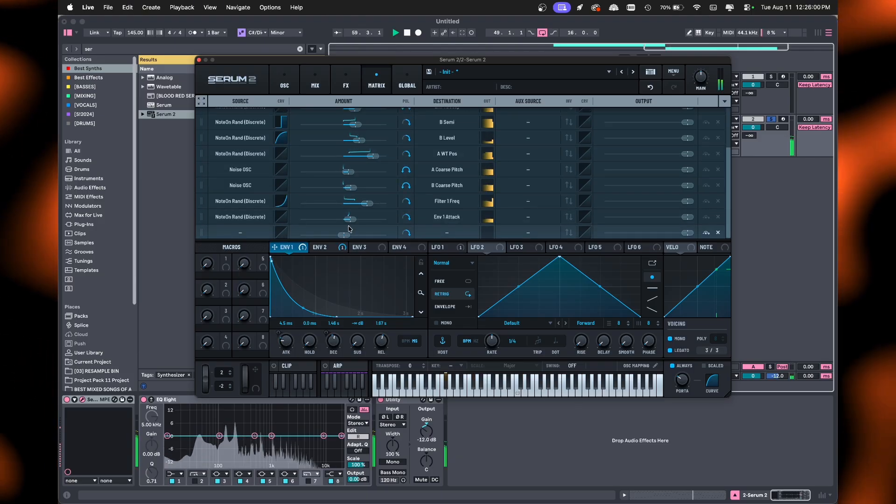
left_click(284, 81)
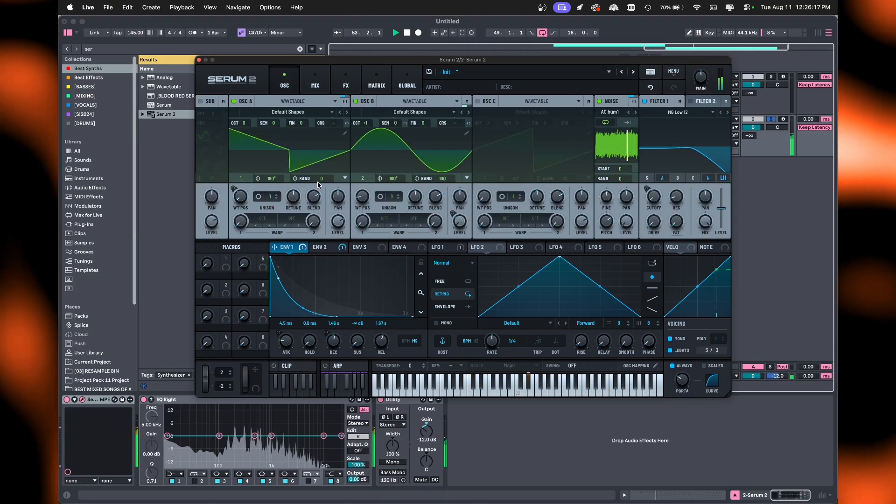
Move the synth window aside, stop playback and add an audio track below the second Serum 2 track.
left_click_drag(431, 62, 520, 200)
left_click(640, 126)
key("space")
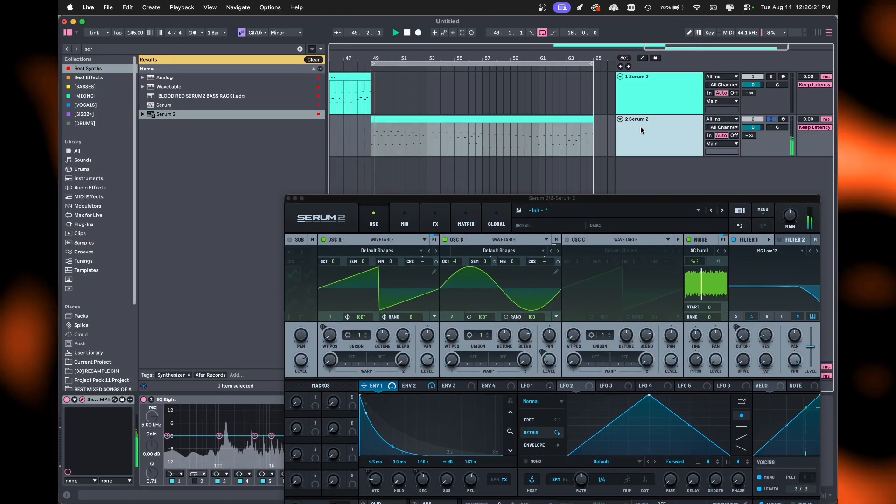
key("super+t")
scroll(583, 150, "right", 3)
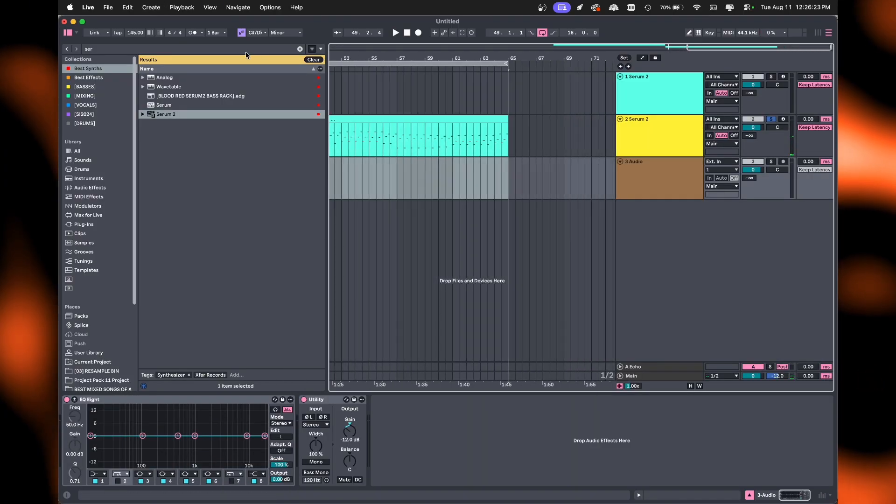
Search the entire library for "vocal oneshot" and start previewing the VVE1 vocal one-shot samples.
left_click(296, 49)
type("vocal oneshot")
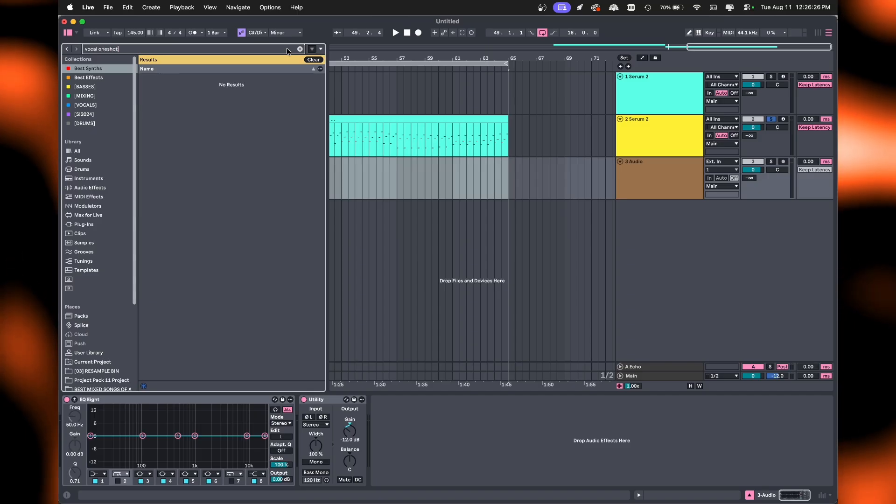
left_click(91, 151)
left_click(267, 224)
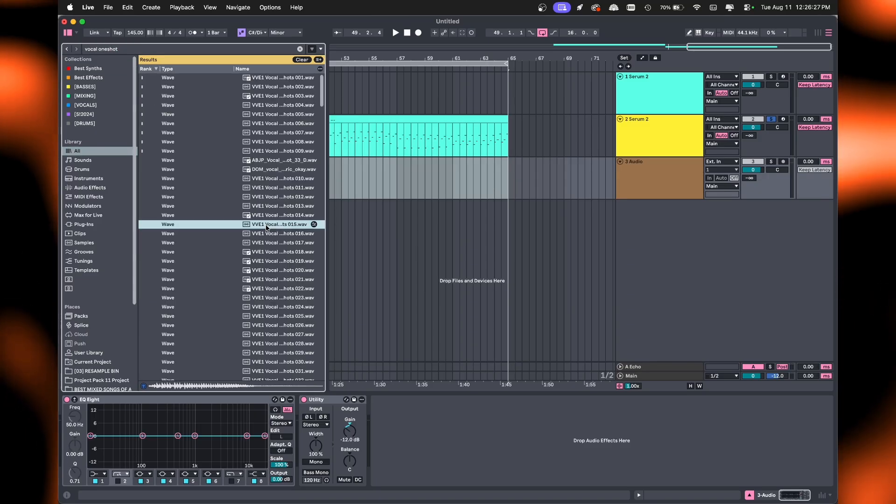
scroll(272, 220, "down", 10)
Audition further VVE1 vocal one-shots down the results list to find a suitable vocal sample.
left_click(274, 219)
key("Down")
key("Down")
key("Down")
key("Down")
key("Down")
key("Down")
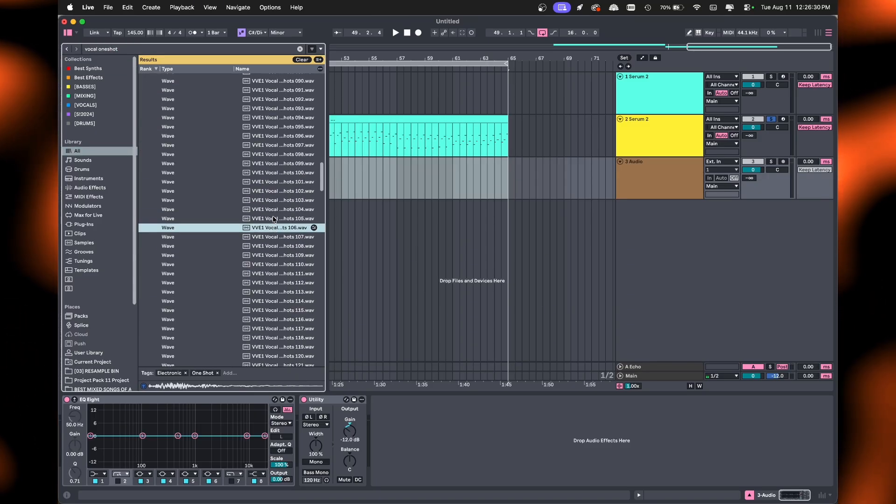
key("Down")
scroll(273, 219, "down", 20)
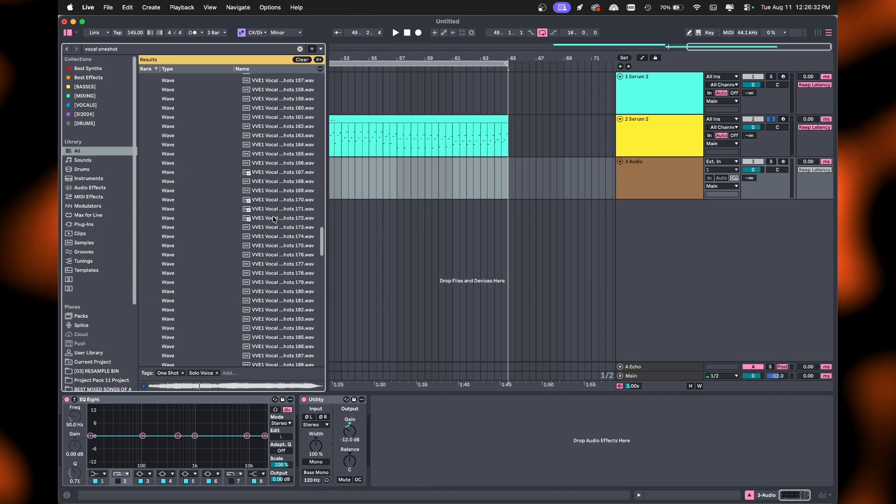
left_click(278, 266)
scroll(277, 267, "down", 3)
Search for "billie" and place the Billie-Eilish-No-Time-To-Die-Studio-Acapella file on the audio track after bar 66, with Warp off.
left_click(289, 49)
type("billie")
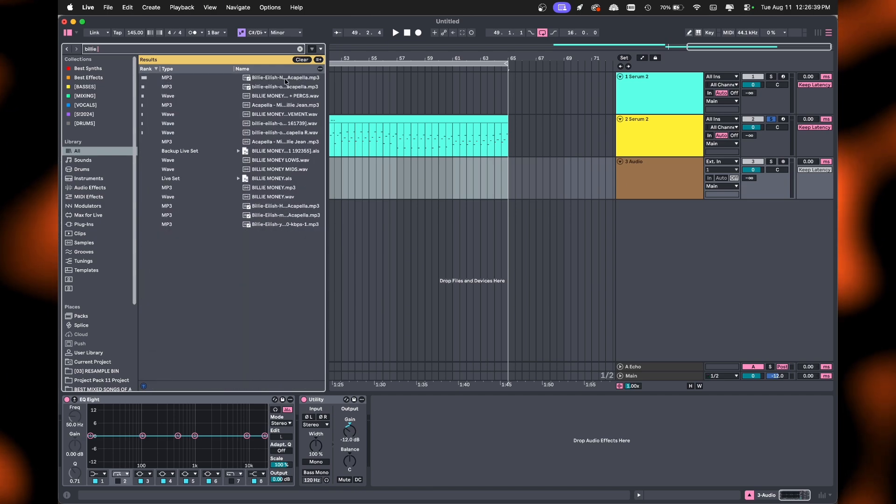
left_click_drag(285, 82, 560, 170)
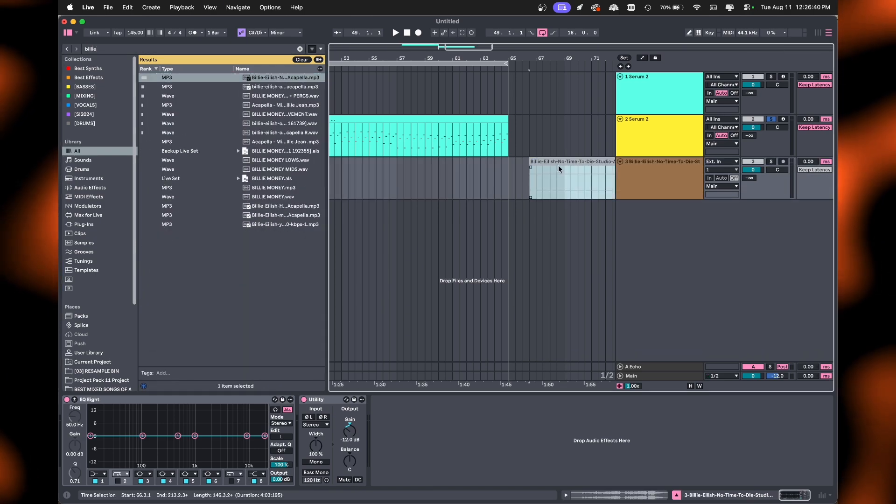
left_click(76, 358)
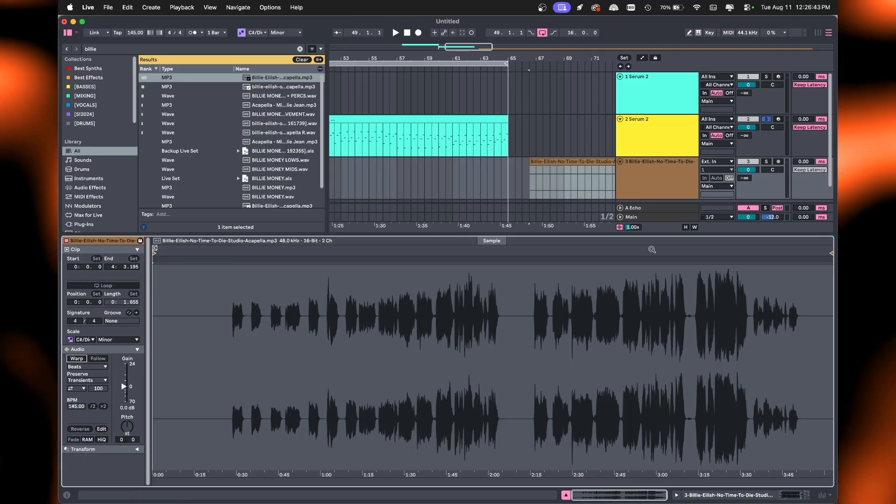
Locate a sustained vocal note around bar 125 of the acapella clip and isolate it as a short fragment.
left_click(566, 496)
scroll(491, 221, "right", 5)
scroll(491, 222, "down", 10)
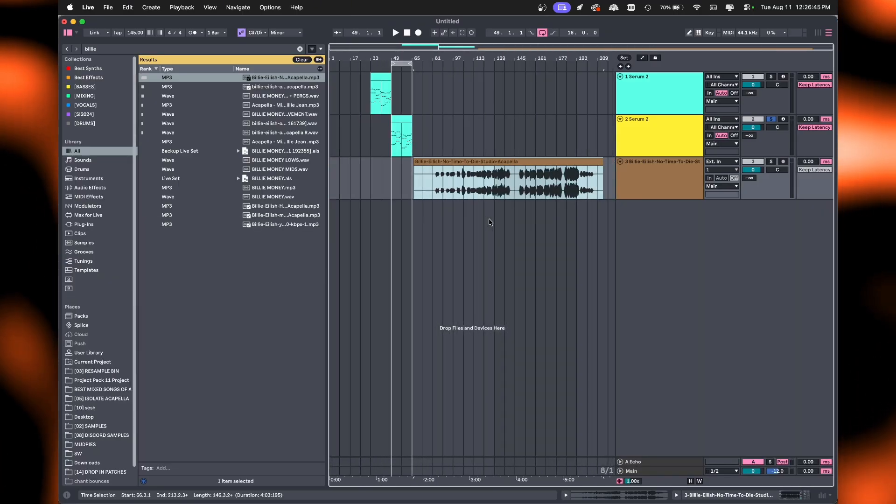
scroll(476, 174, "up", 10)
left_click(506, 180)
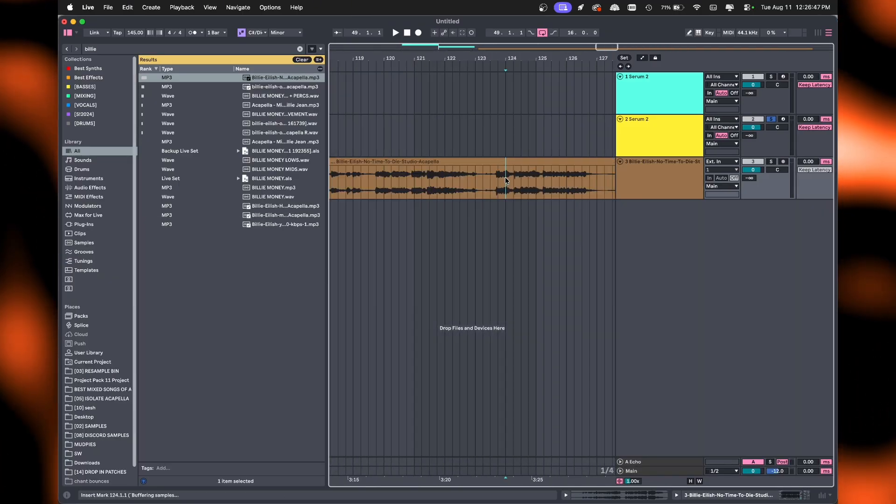
scroll(519, 180, "up", 5)
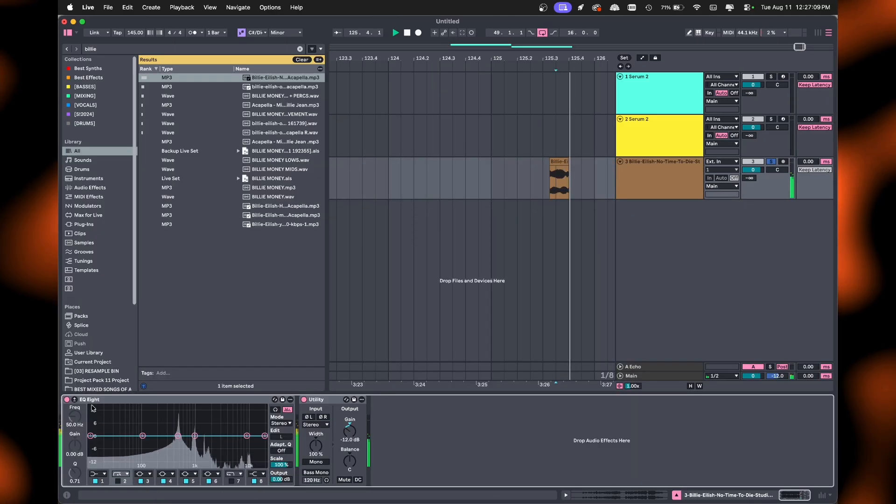
Switch Oscillator C of the second Serum 2 to Granular and load the short acapella fragment into it.
left_click(75, 400)
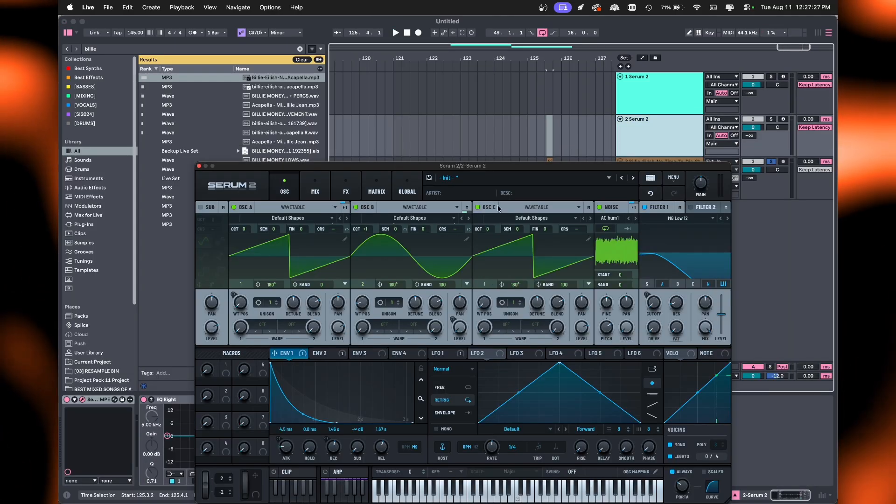
left_click(500, 208)
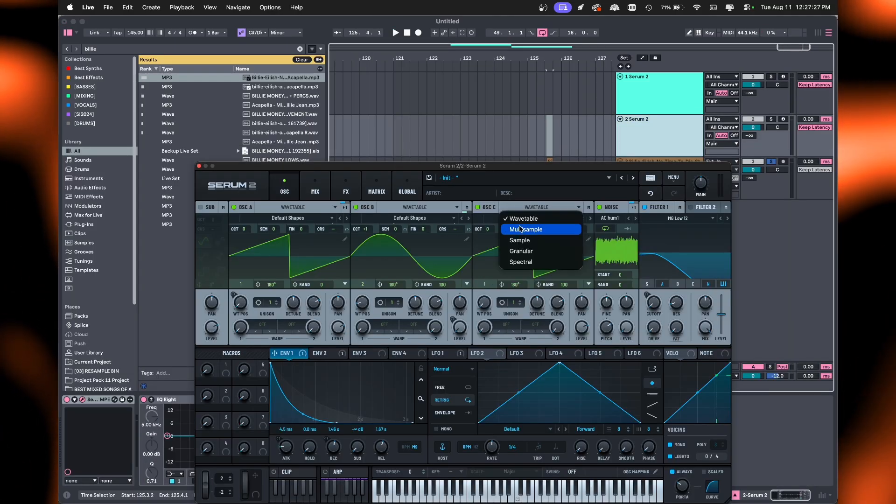
left_click(521, 251)
left_click_drag(550, 160, 525, 253)
Select the vocal fragment on the audio track, hide its clip details and return to the looped section from bar 49.
scroll(539, 152, "left", 1)
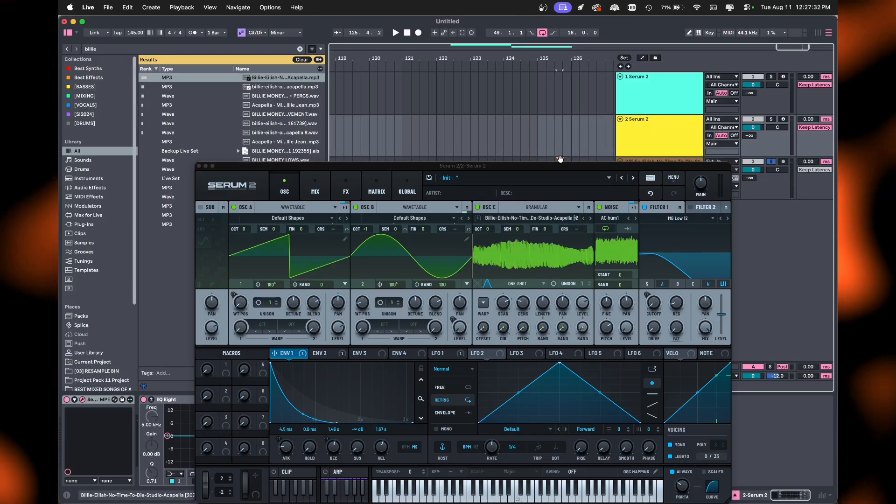
left_click(560, 159)
left_click(677, 496)
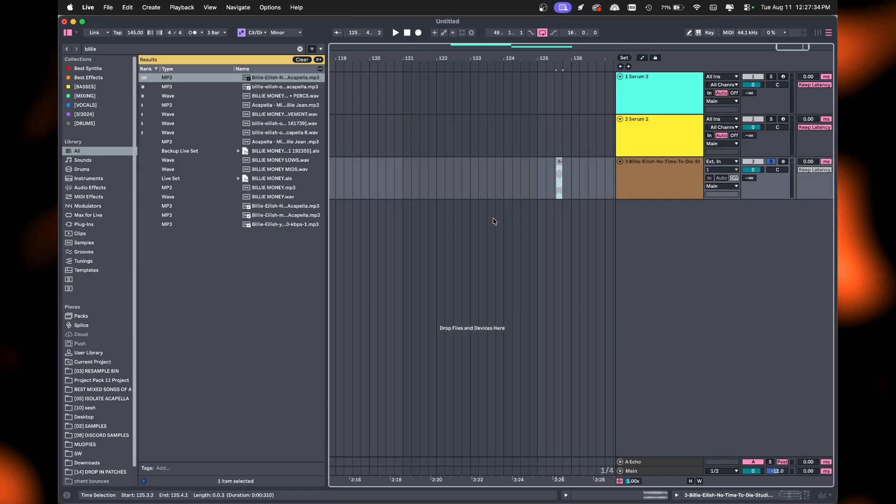
scroll(494, 221, "left", 5)
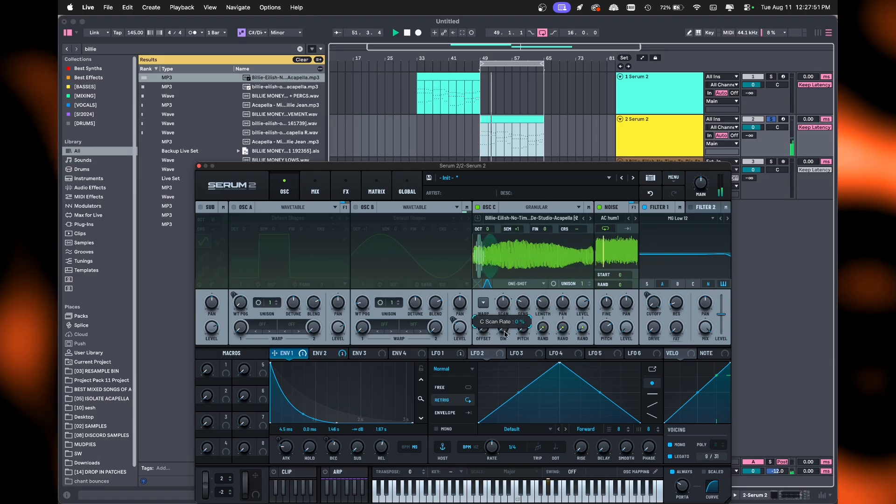
Set the granular Oscillator C's playback mode to Manual.
left_click(518, 284)
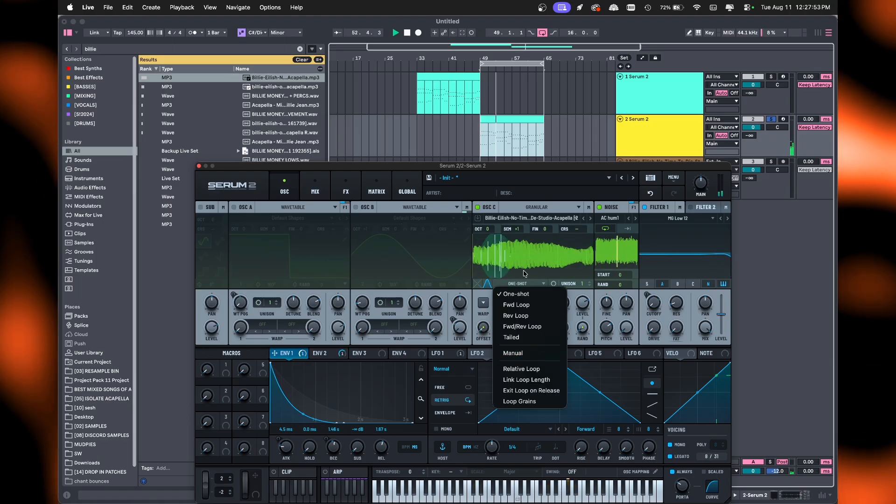
left_click(519, 286)
left_click(519, 284)
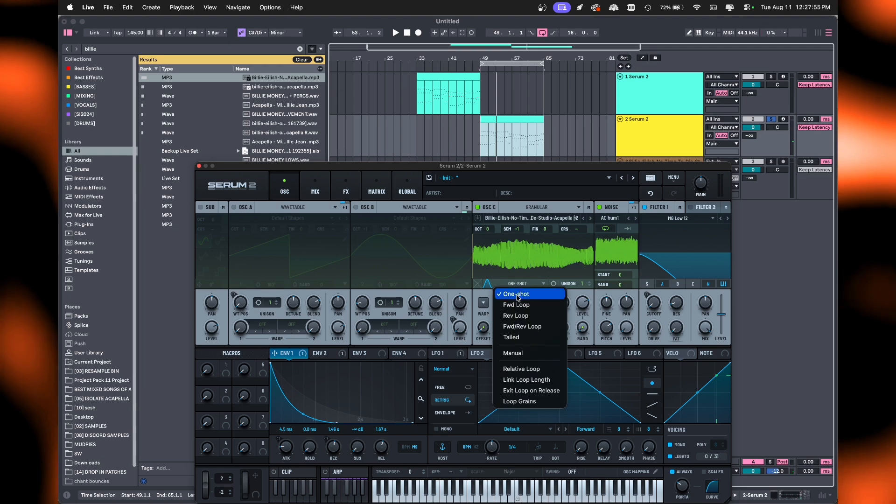
left_click(522, 354)
Assign NoteOn Rand (Discrete) as a modulation source for Oscillator C's grain position.
mouse_move(503, 303)
left_mouse_down()
mouse_move(504, 266)
mouse_move(503, 299)
left_mouse_up()
right_click(503, 299)
mouse_move(546, 329)
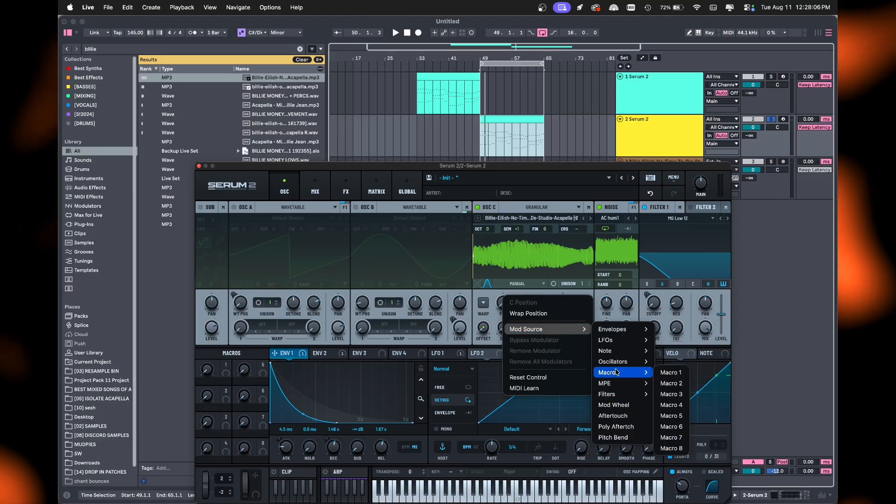
left_click(497, 282)
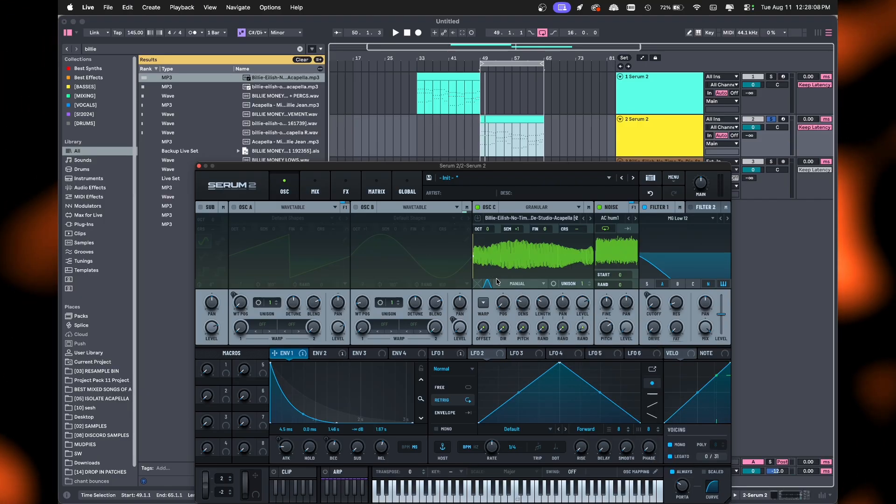
right_click(507, 306)
mouse_move(551, 336)
mouse_move(644, 356)
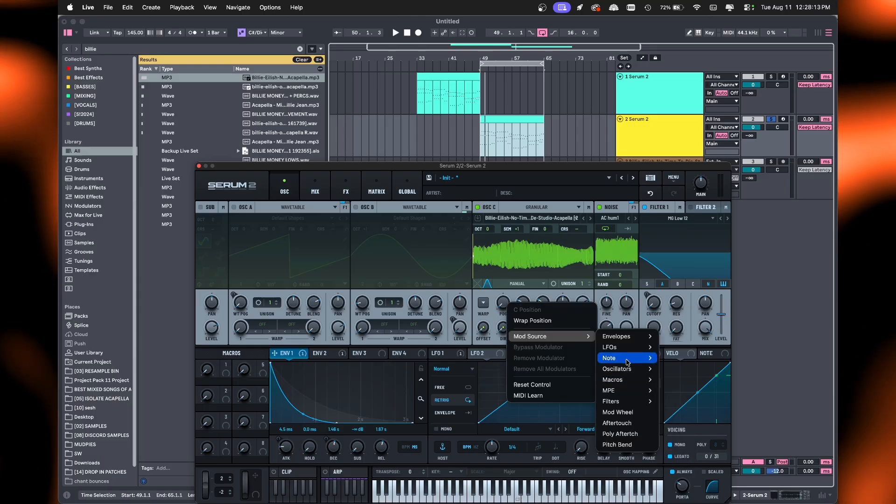
left_click(702, 402)
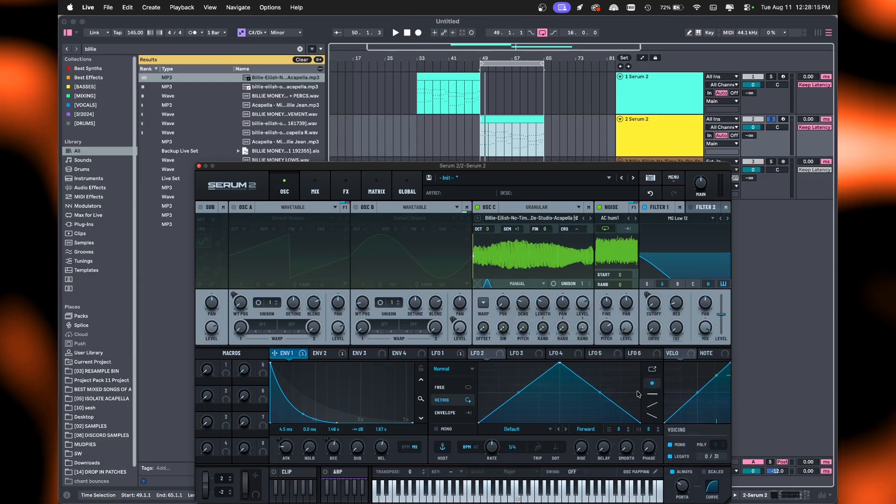
Raise the NoteOn Rand (Discrete) amount on C Position to maximum in the modulation matrix and return to the oscillators.
left_click(377, 187)
left_click(342, 187)
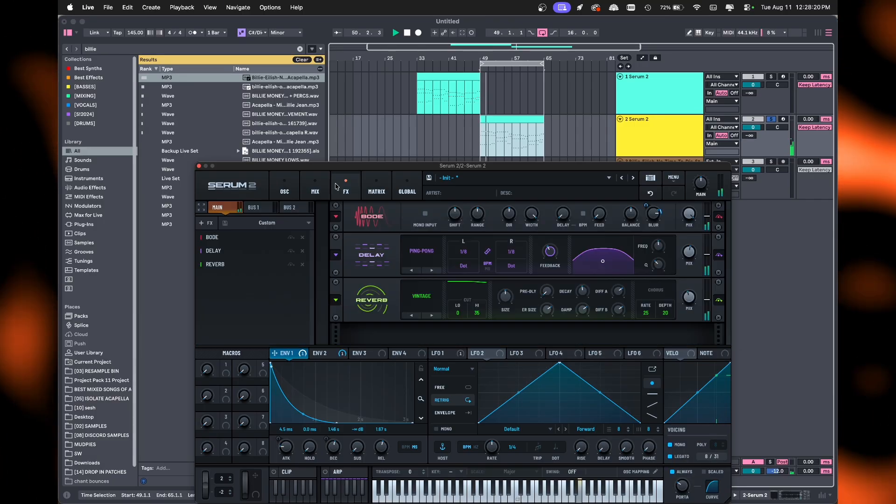
left_click(377, 187)
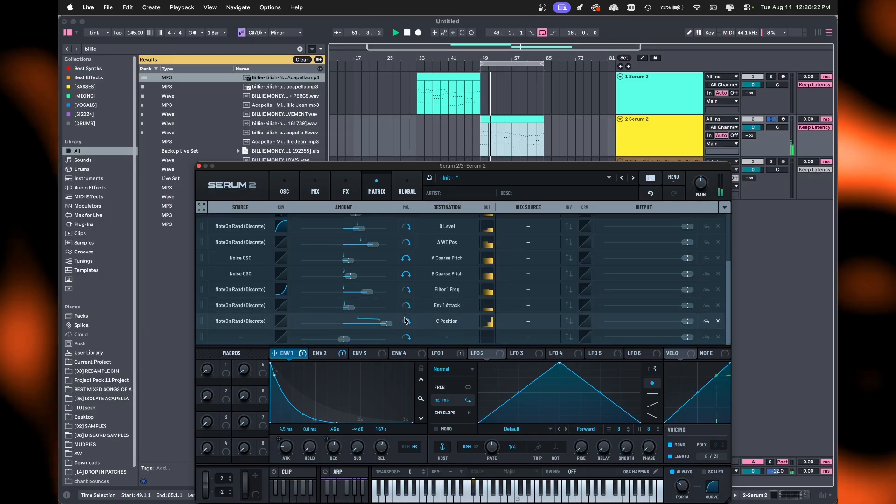
left_click(285, 189)
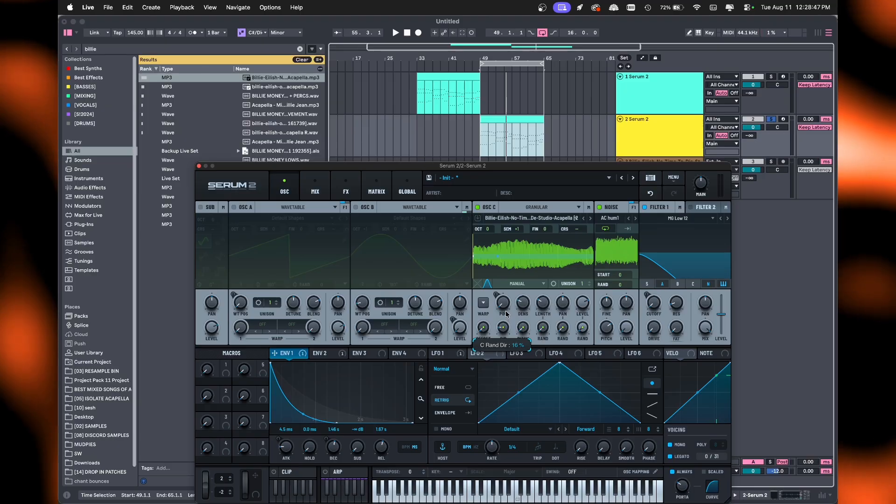
Set Oscillator C's random offset to 26% and its unison to 10 while auditioning the loop.
key("space")
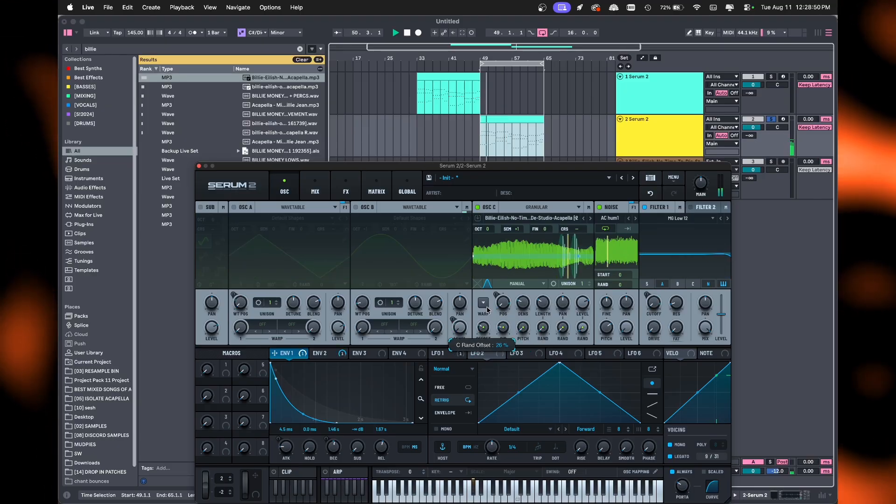
left_click_drag(582, 284, 584, 219)
key("space")
key("space")
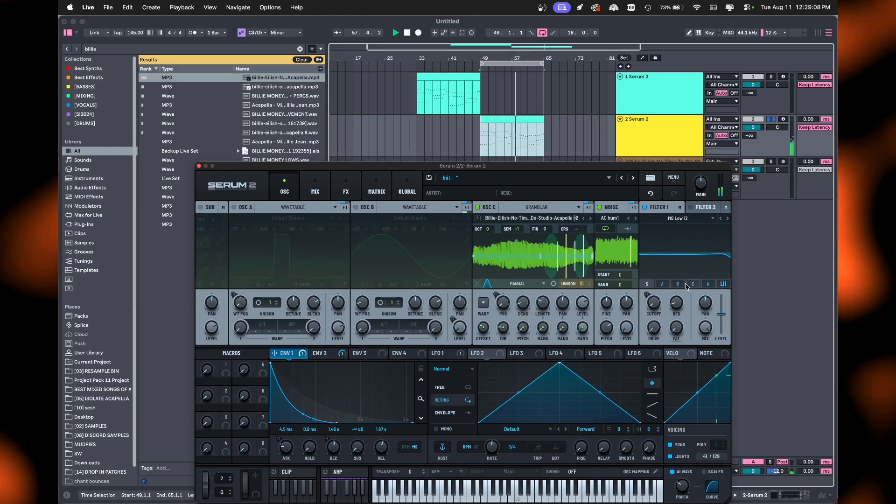
key("space")
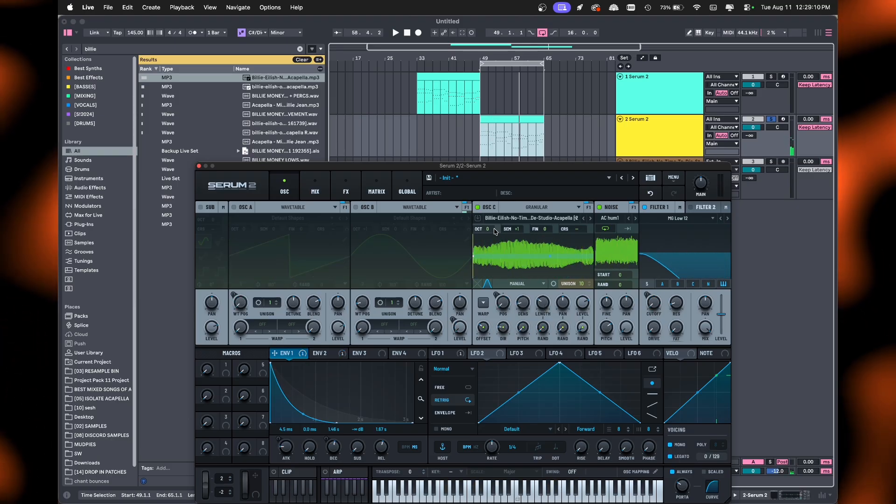
Compare Oscillator C at octave +1 and a lower octave during playback, and raise its level.
left_click_drag(493, 229, 496, 219)
key("space")
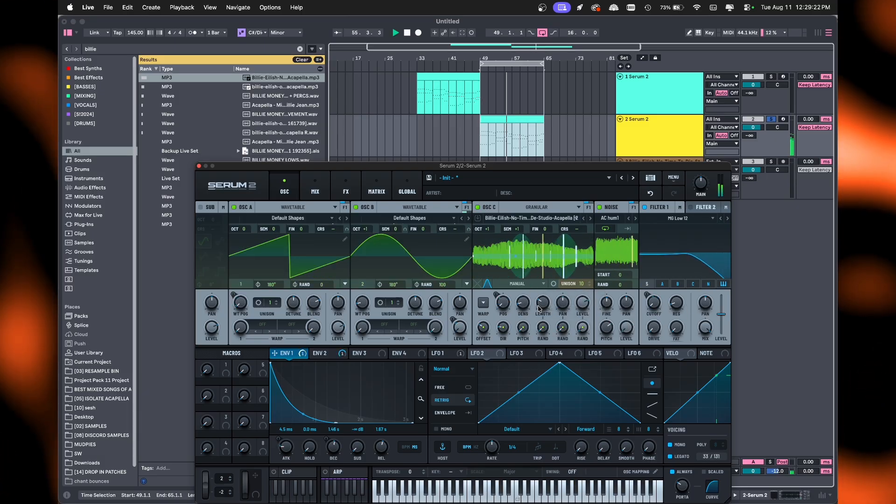
left_click_drag(491, 239, 493, 251)
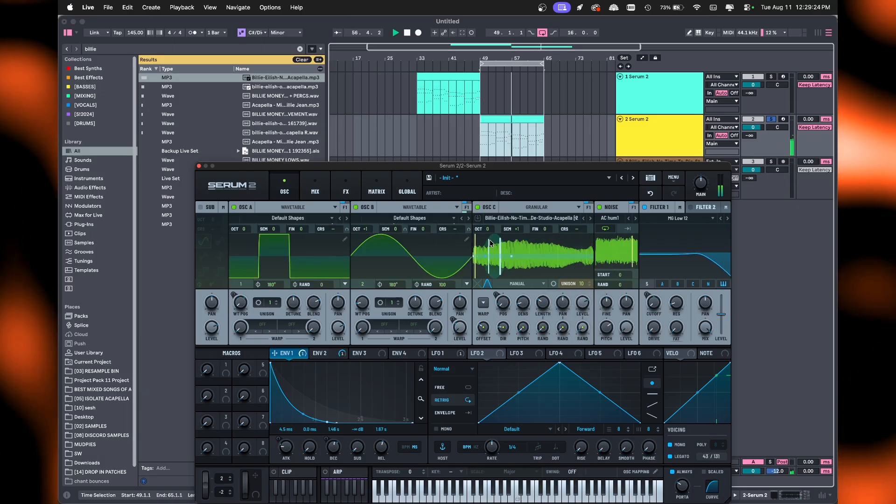
left_click_drag(582, 302, 582, 289)
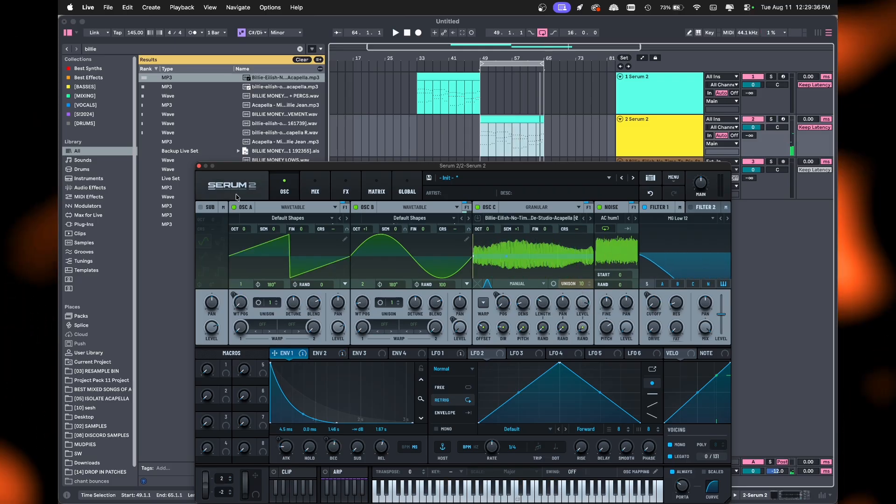
Disable Oscillator A, keep Oscillator B enabled as a pitch reference and adjust Oscillator C's fine tuning to 20 during playback.
left_click(356, 207)
left_click(234, 207)
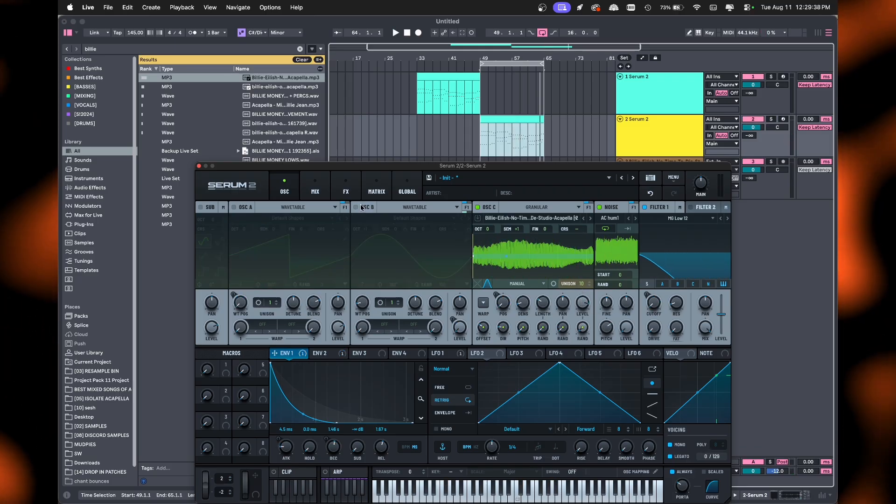
left_click(355, 207)
key("space")
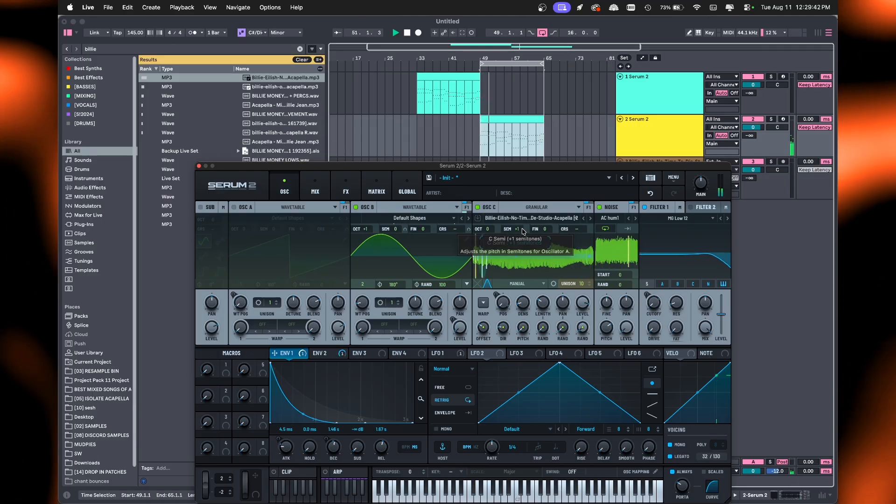
left_click_drag(537, 229, 550, 242)
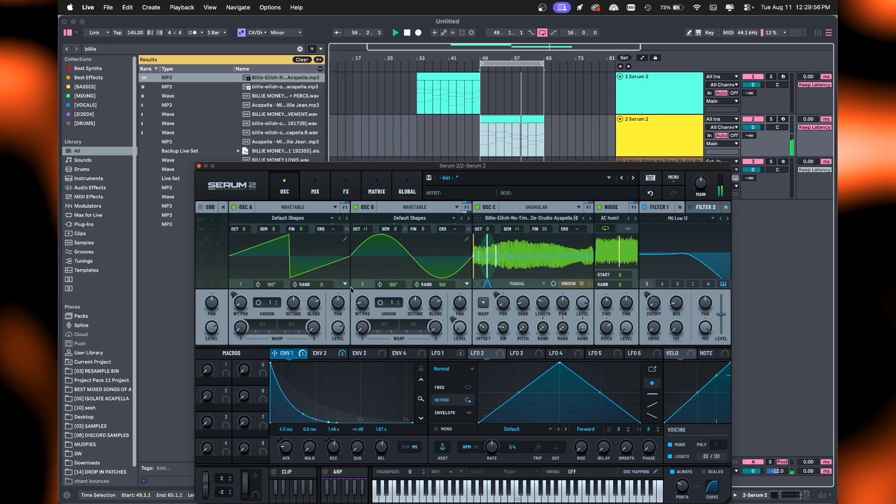
Lower Oscillator A's level and select the second Serum 2 track.
left_click_drag(339, 329, 341, 358)
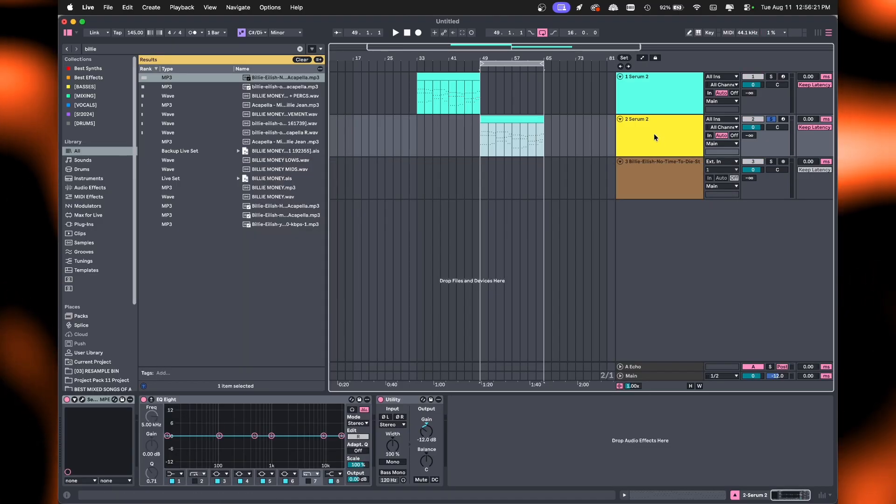
left_click(655, 139)
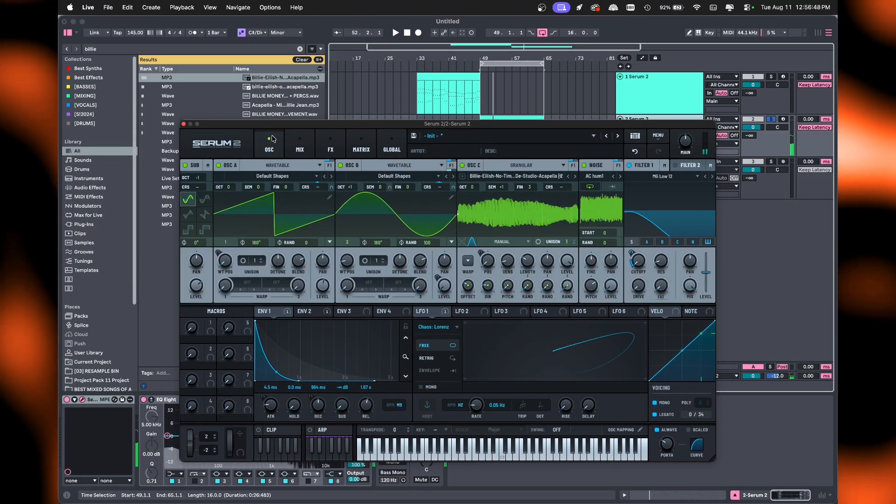
Raise Filter 1's cutoff while the loop plays and modulate the cutoff with Envelope 2.
key("space")
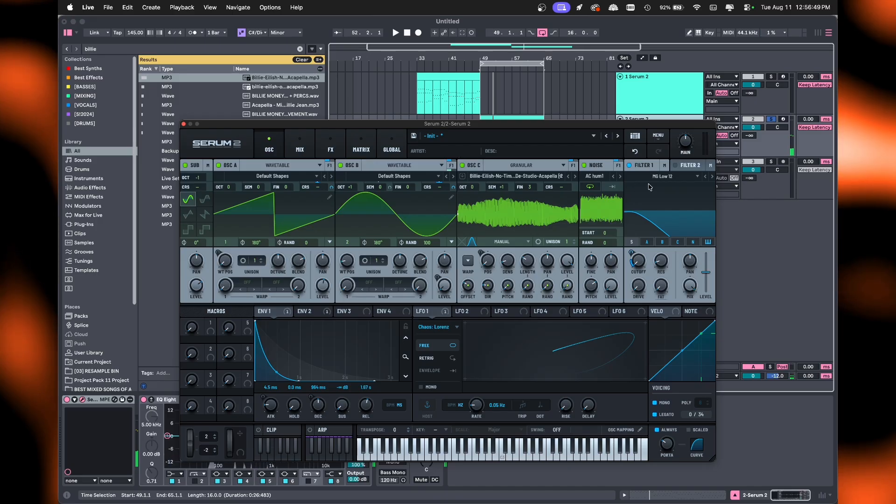
left_click_drag(639, 262, 644, 202)
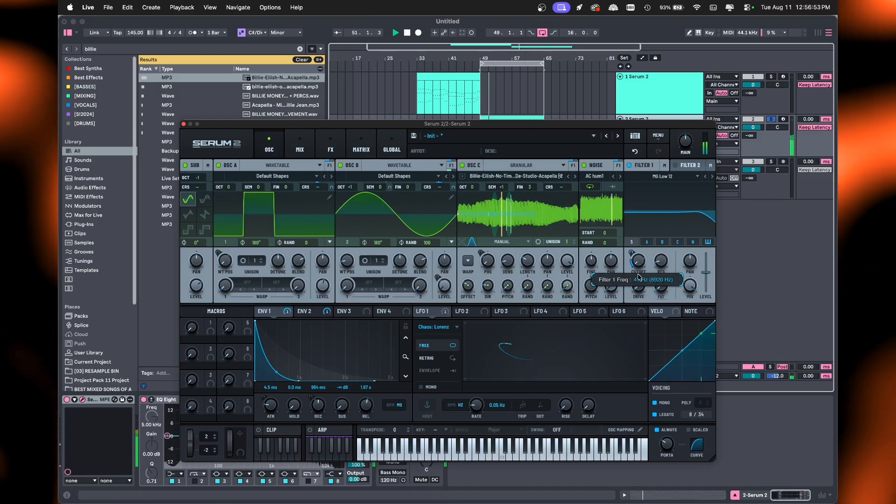
left_click(305, 312)
left_click_drag(300, 312, 638, 261)
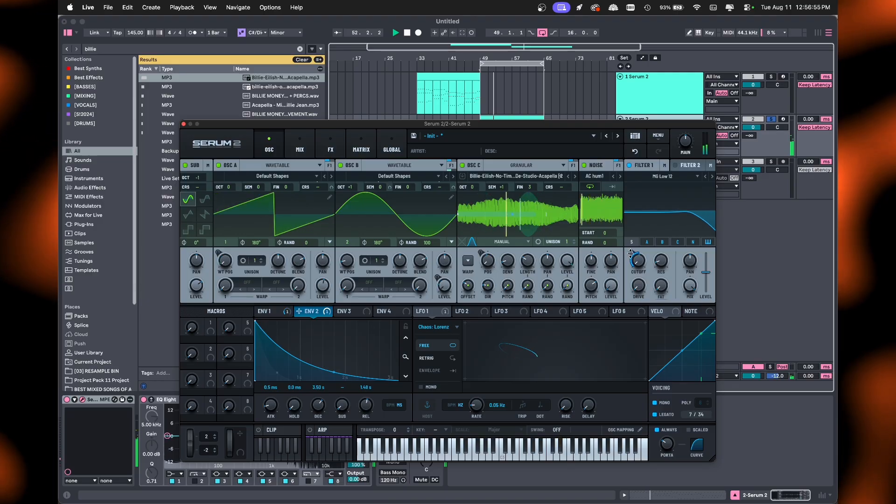
Reduce the Noise OSC modulation of Filter 1 Freq in the modulation matrix and fine-tune Filter 1's cutoff during playback.
left_click(361, 145)
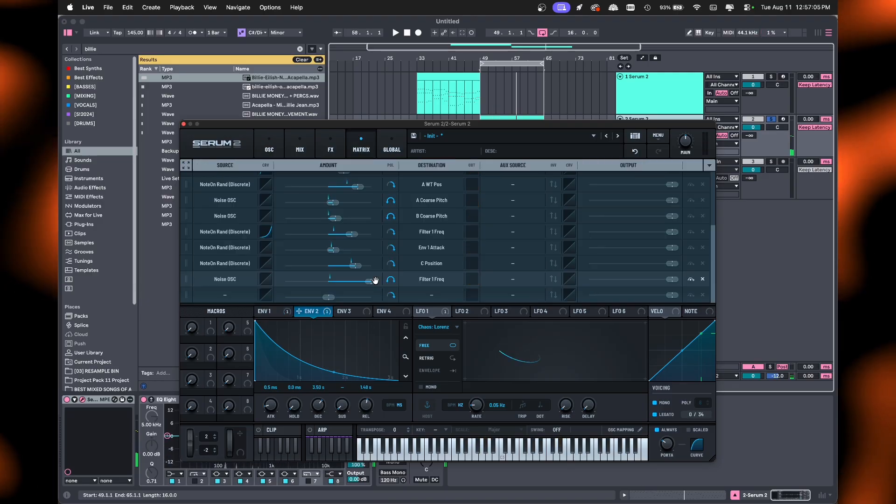
mouse_move(372, 281)
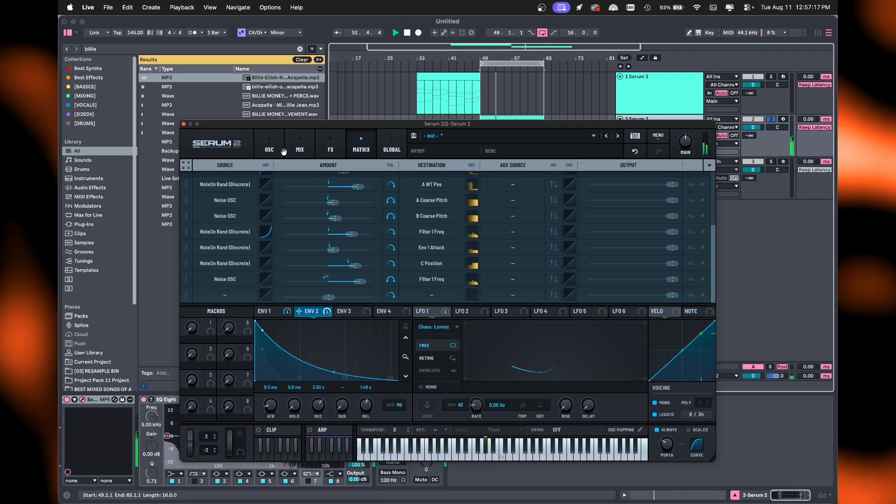
left_click(269, 145)
mouse_move(639, 262)
left_mouse_down()
mouse_move(648, 203)
mouse_move(645, 257)
left_mouse_up()
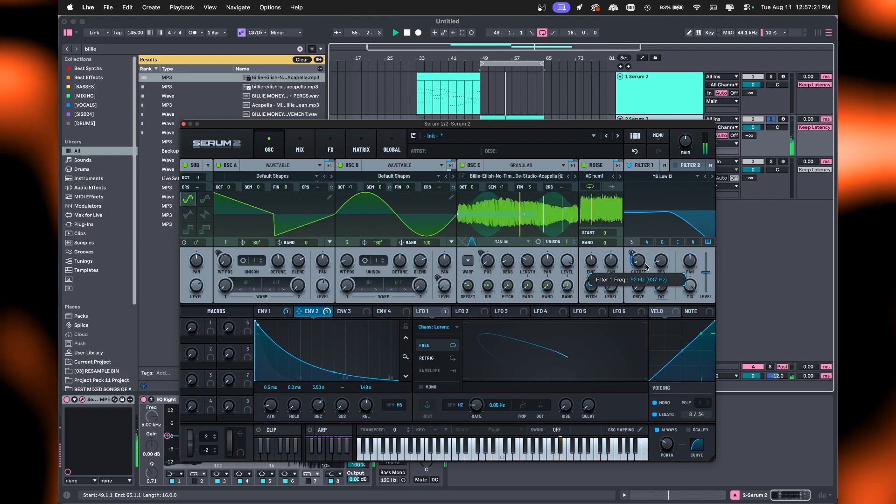
left_click(331, 147)
left_click(361, 147)
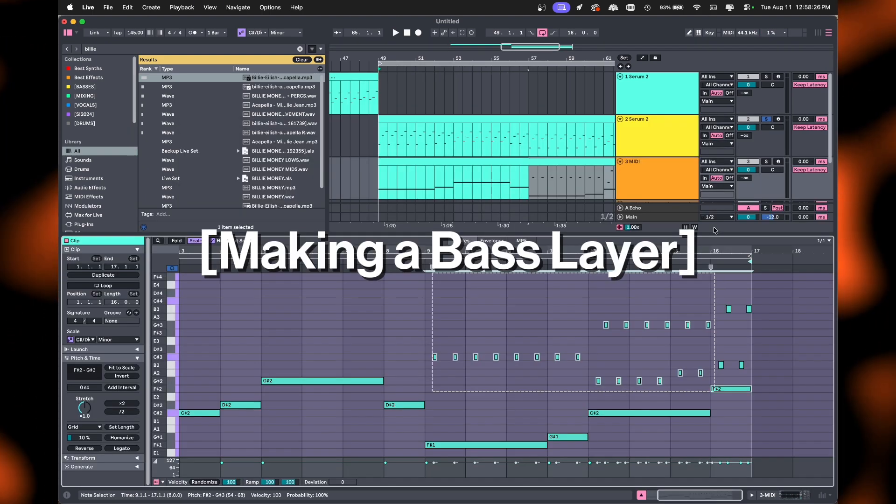
Delete the short notes above the long bass notes from bar 9 onward and solo the MIDI track for playback.
key("Delete")
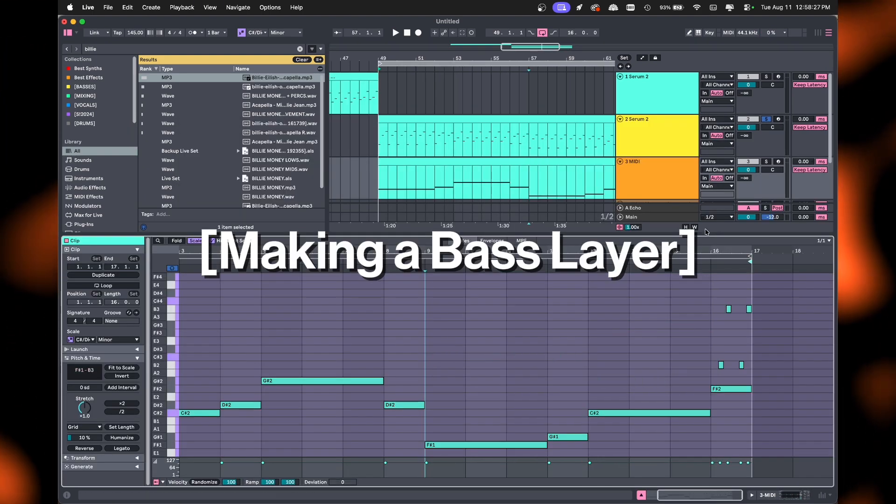
left_click_drag(706, 368, 764, 298)
key("Delete")
left_click(767, 162)
key("space")
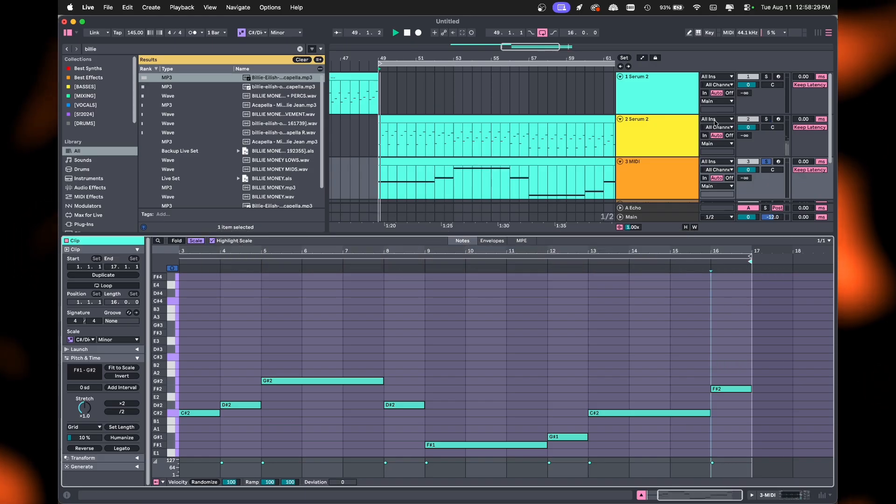
Stop playback and load Serum 2 from the device browser onto track 3.
left_click(667, 178)
key("space")
left_click(186, 49)
type("ser")
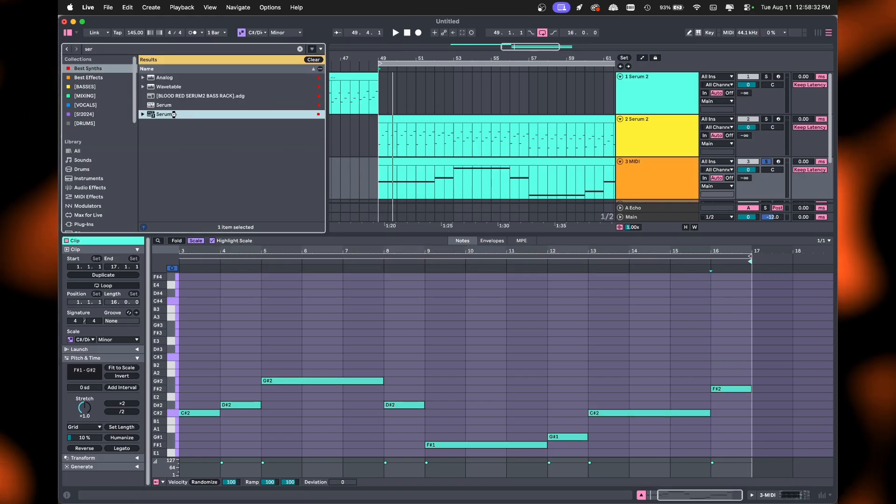
double_click(174, 114)
Set Oscillator A to octave -2 with 16 unison voices while the loop plays.
key("space")
left_click_drag(232, 194, 230, 216)
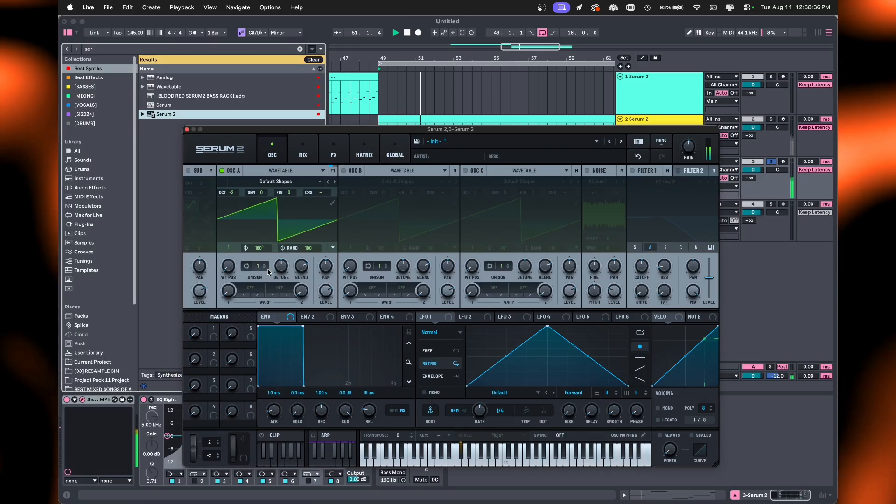
left_click_drag(258, 266, 259, 83)
Enable Filter 1 as MG Low 24 with an adjusted cutoff, and set mono legato voicing with always-on portamento.
left_click(633, 170)
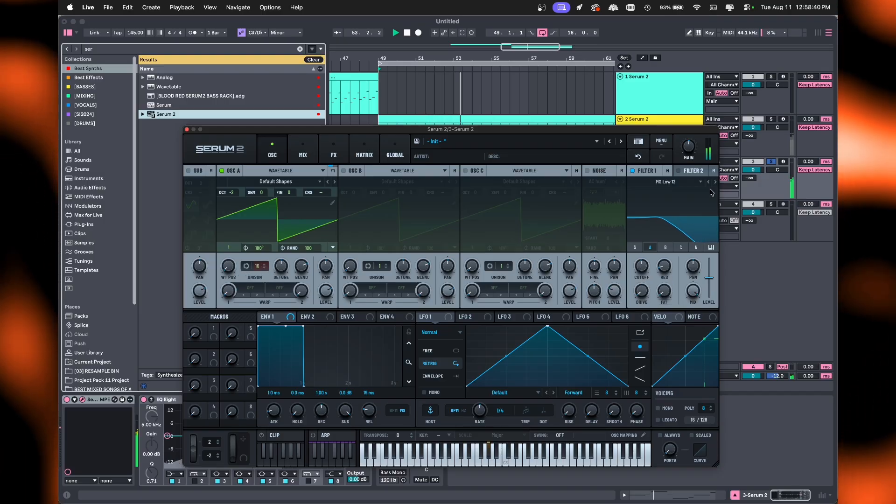
left_click_drag(646, 267, 645, 270)
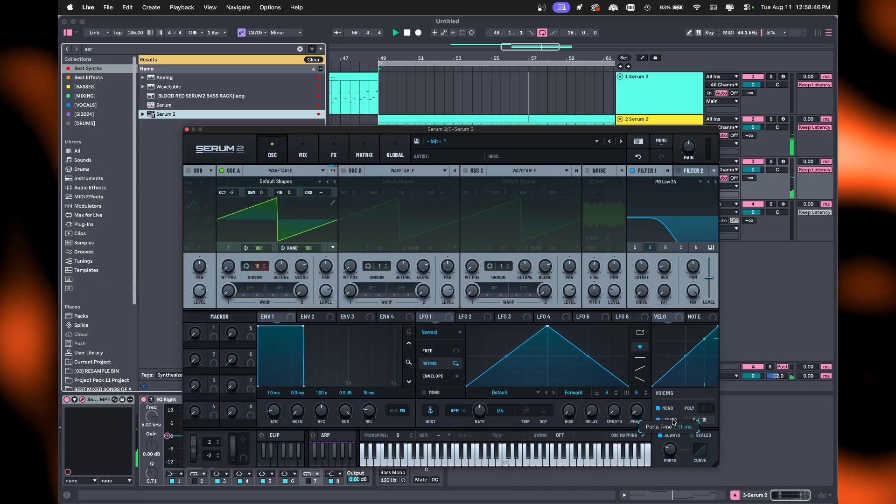
left_click_drag(673, 422, 674, 419)
left_click(187, 129)
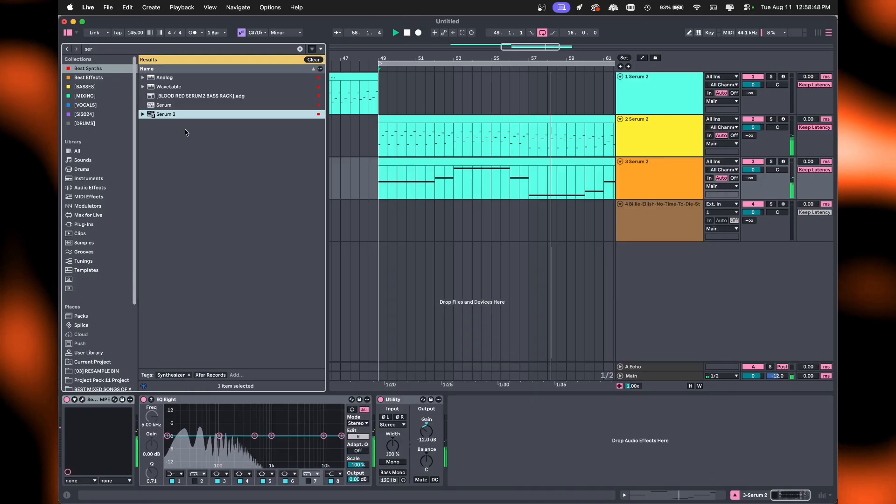
Transpose the F#1 and G#1 notes in track 3's bass clip up one octave.
double_click(539, 160)
left_click_drag(501, 419, 567, 450)
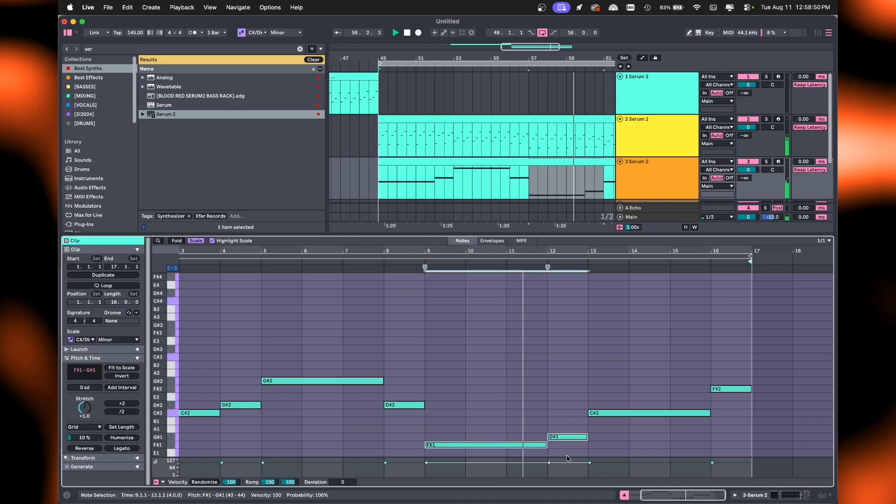
key("shift+Up")
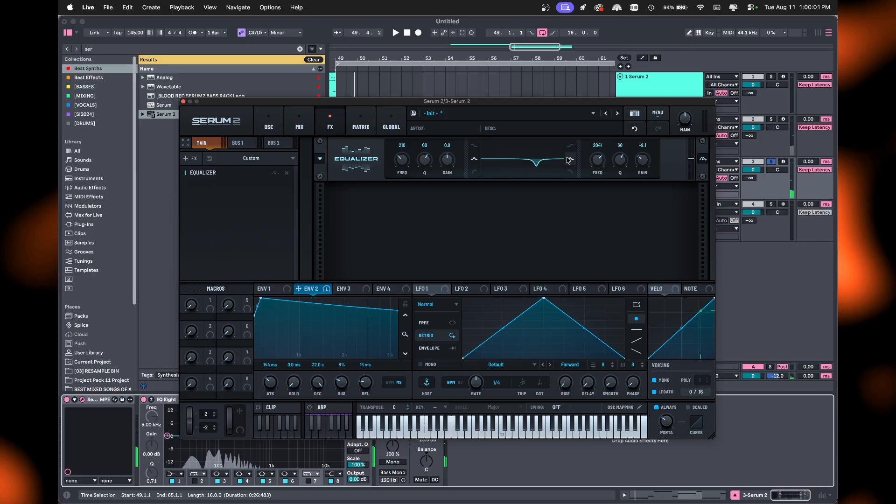
Set the equalizer's upper band to frequency 695, Q 49 and gain -21.5, and switch LFO 1 to Chaos: Rossler.
mouse_move(598, 161)
left_mouse_down()
mouse_move(598, 172)
mouse_move(643, 175)
mouse_move(643, 183)
mouse_move(598, 168)
left_mouse_up()
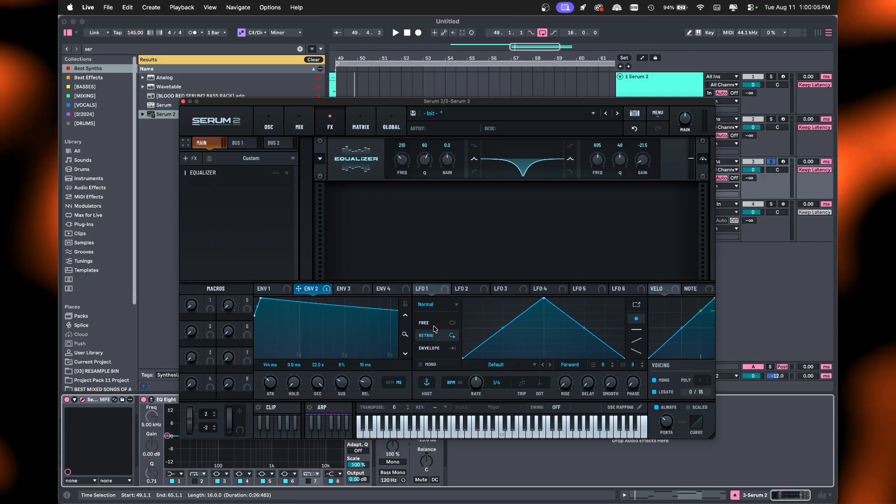
left_click(438, 305)
left_click(468, 377)
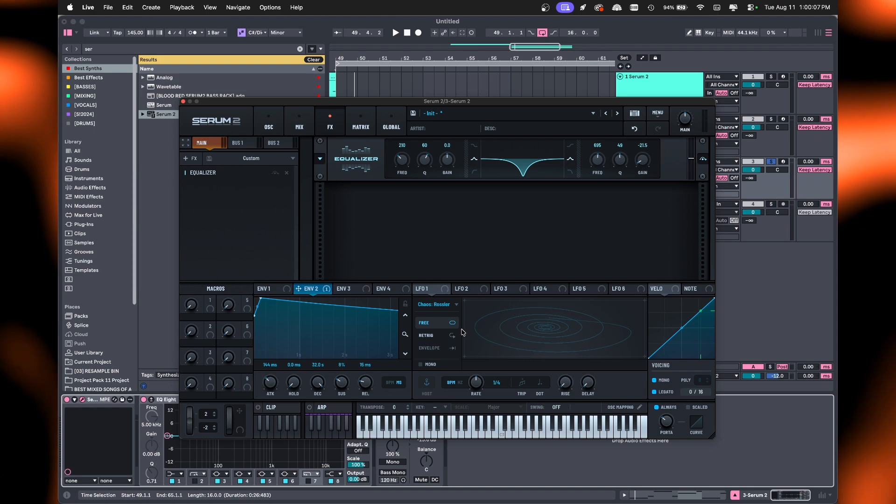
Modulate the equalizer's lower frequency with LFO 1 Y at 40% and its upper frequency with LFO 1 X, auditioning both.
left_click_drag(440, 291, 398, 160)
key("space")
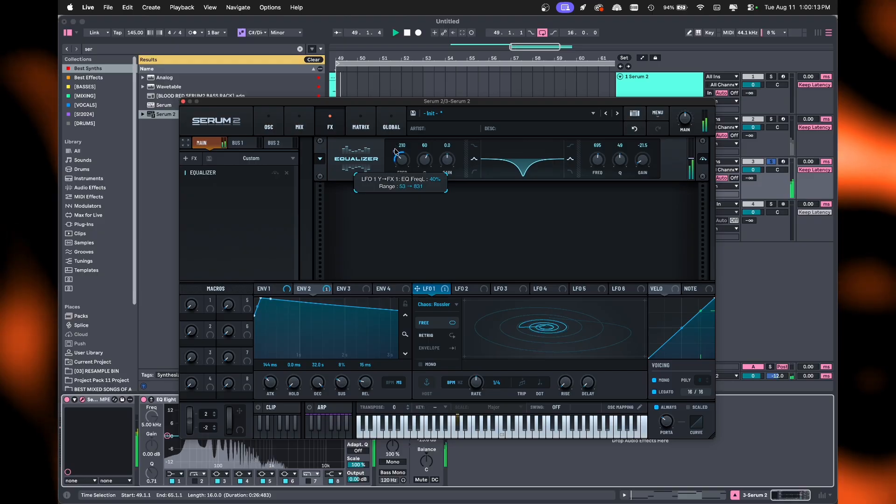
key("space")
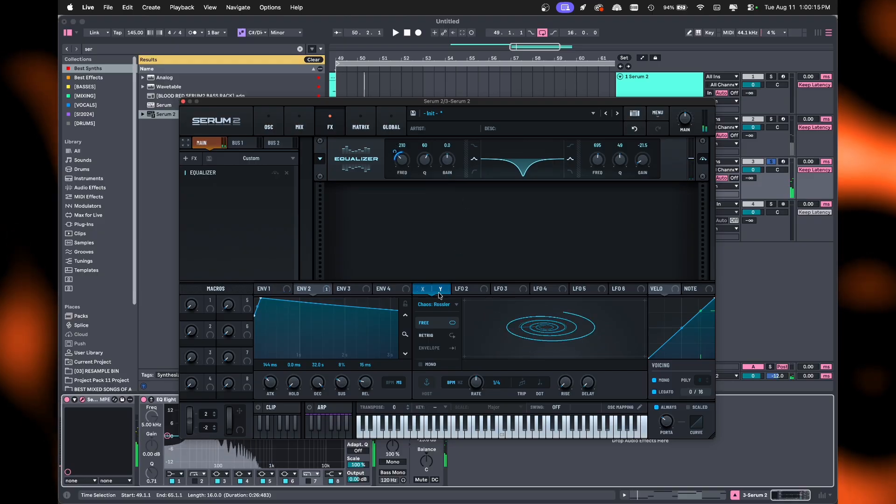
left_click_drag(428, 288, 591, 161)
key("space")
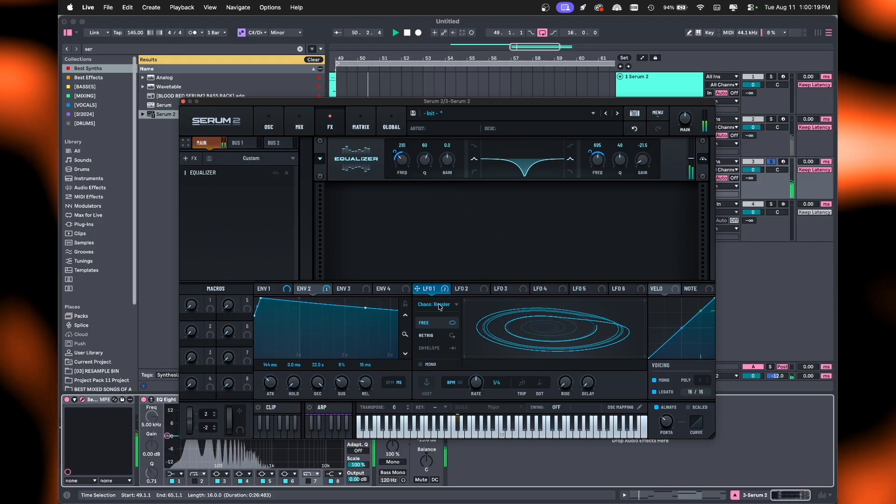
Change LFO 1 to Chaos: Lorenz and slow its rate to 8 bar.
left_click(437, 304)
left_click(449, 334)
left_click_drag(476, 382, 480, 396)
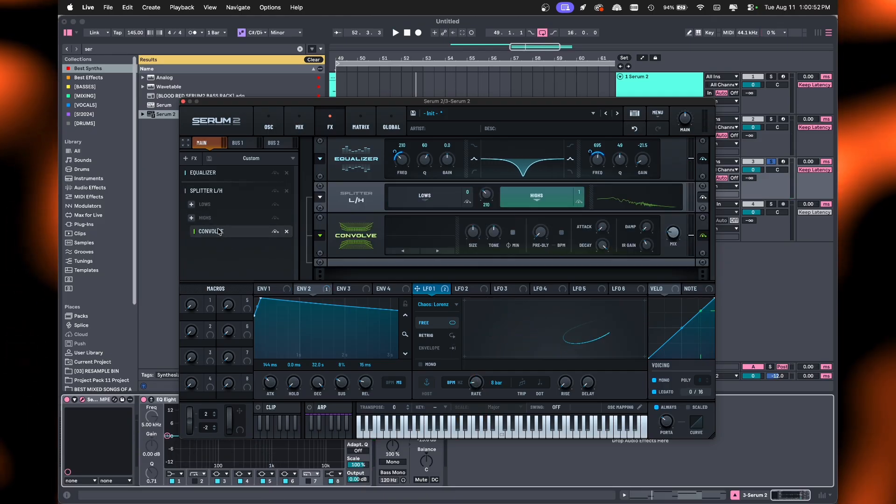
Try Convolve in the L/H splitter's Lows band, return it to the Highs band and select that band.
left_click_drag(215, 231, 215, 218)
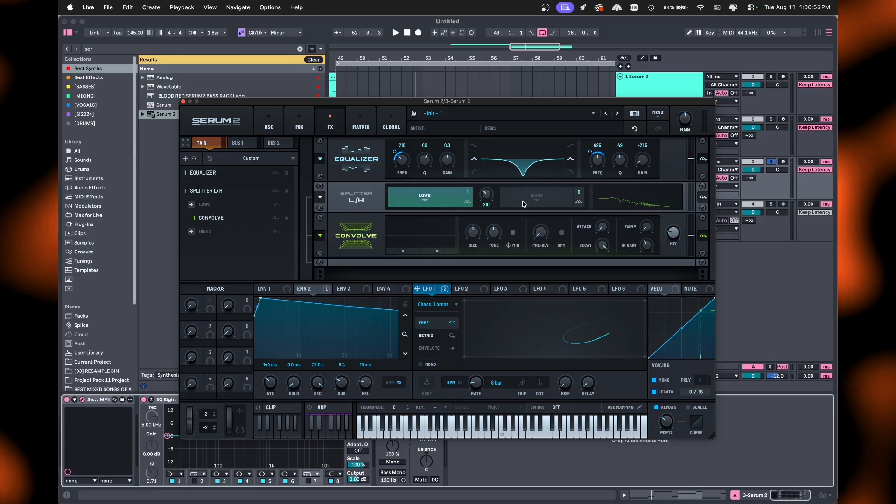
left_click_drag(203, 218, 223, 228)
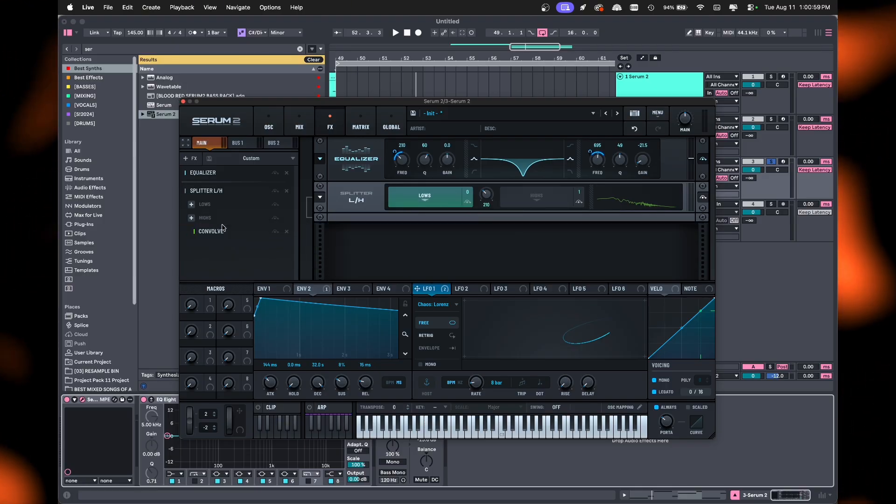
left_click(537, 197)
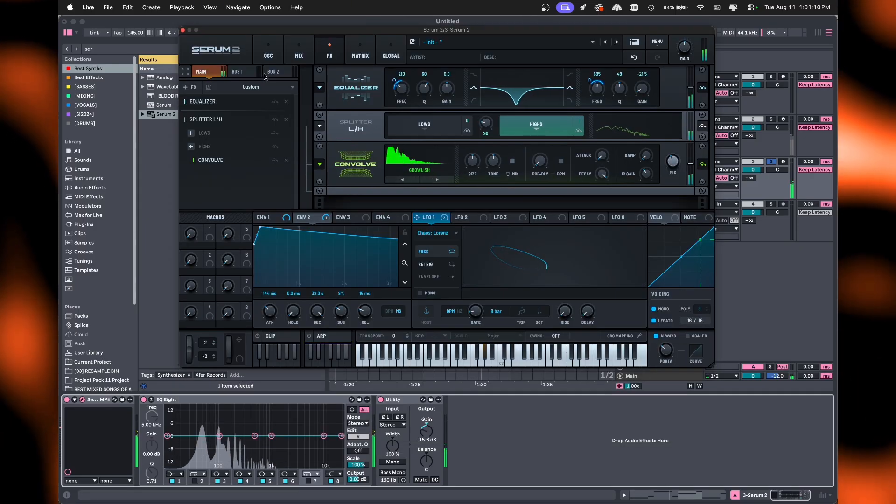
Enable the Sub oscillator and try a lower random phase on Oscillator A during playback.
left_click(268, 53)
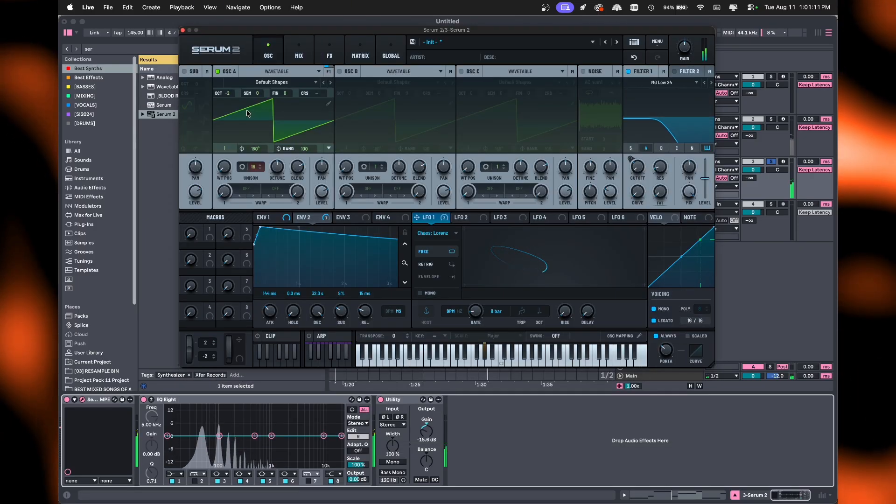
left_click(184, 72)
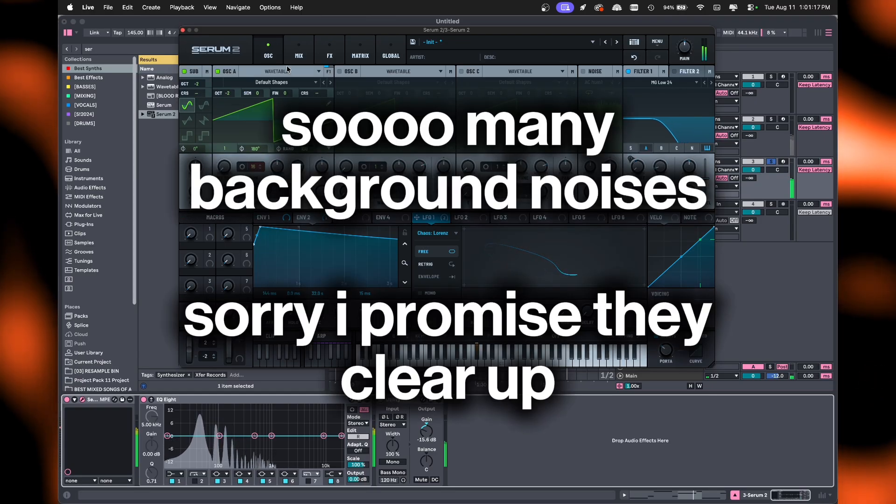
left_click_drag(306, 148, 305, 254)
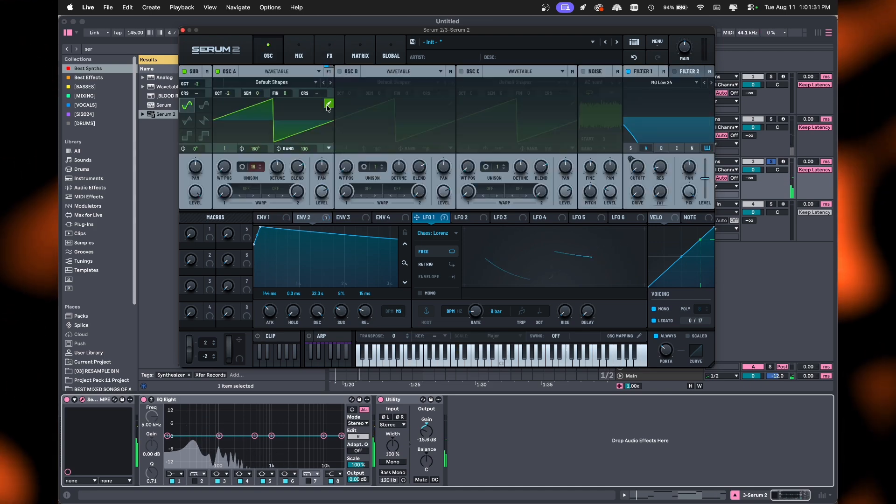
Remove the first harmonic from frame 1 of Oscillator A's wavetable and recheck the edited waveform.
left_click(328, 105)
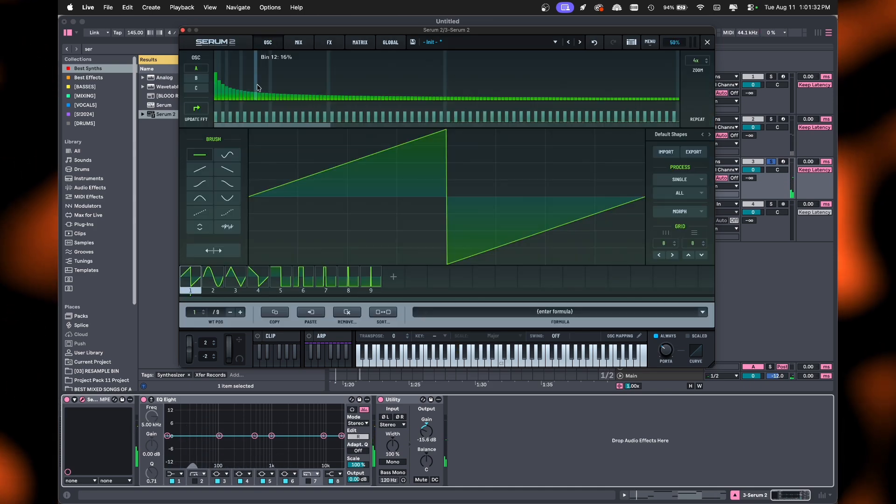
left_click(216, 60, "alt")
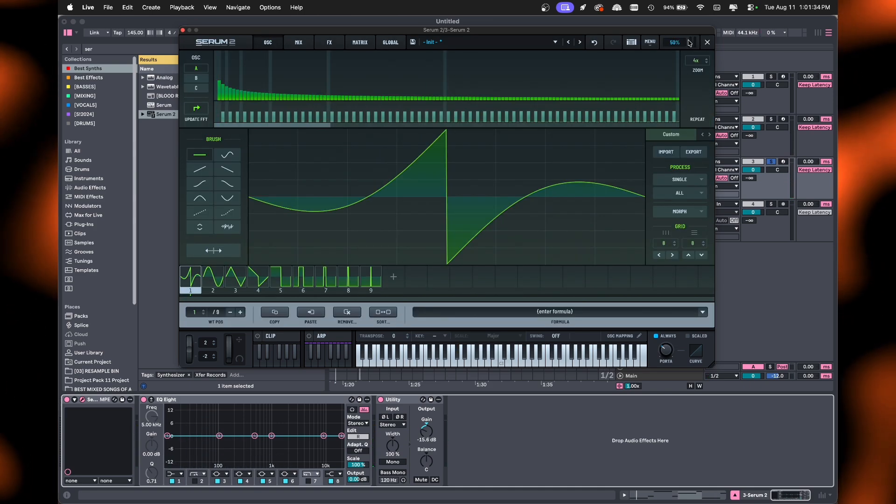
left_click(706, 42)
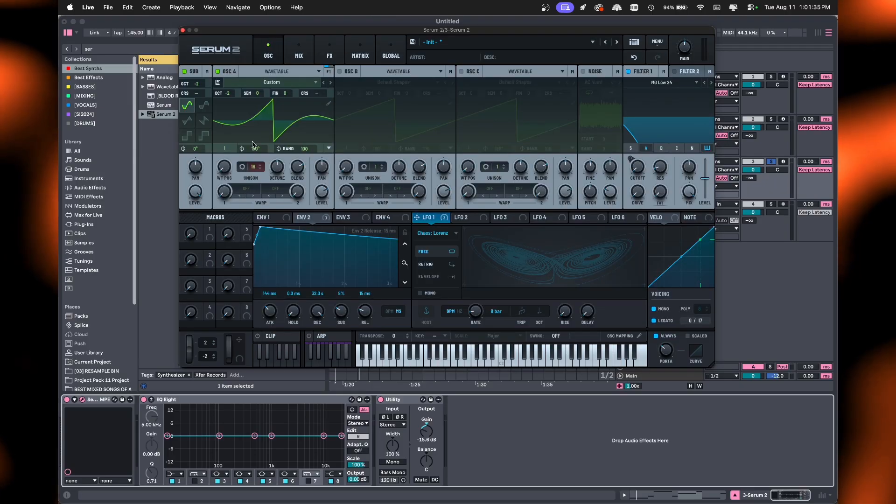
left_click(328, 104)
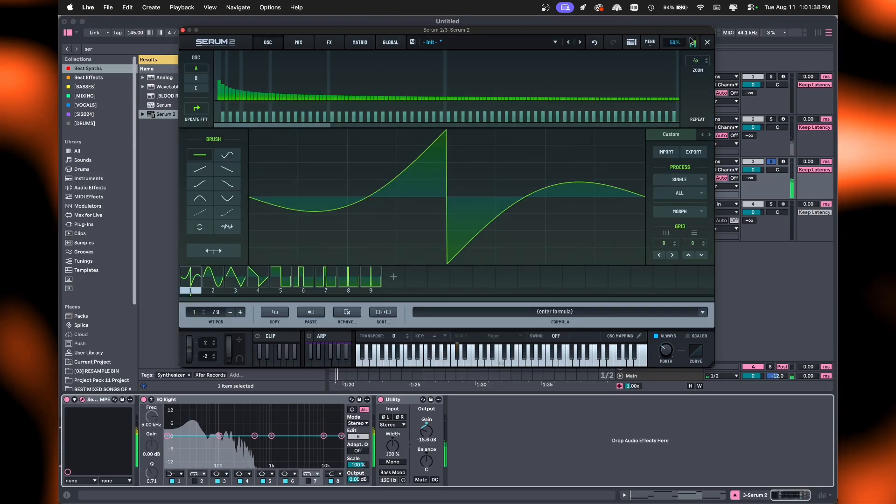
left_click(707, 42)
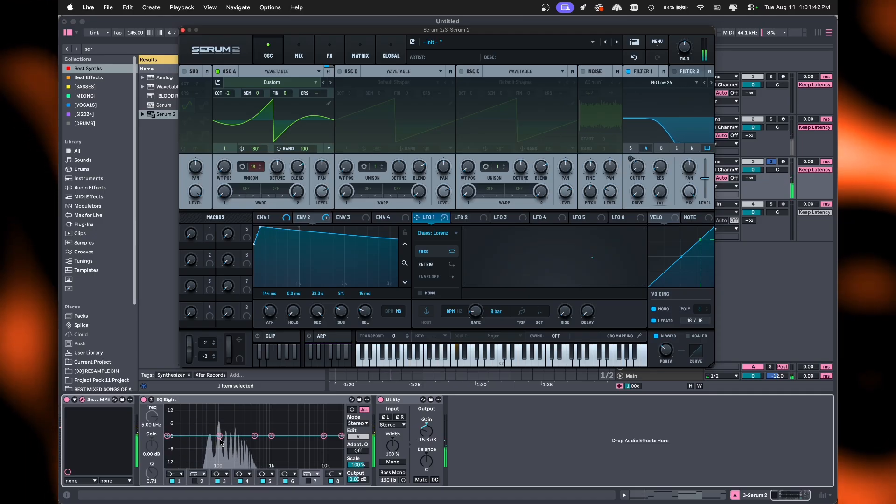
Switch the bass patch's Sub oscillator back on, check the oscillator and main levels, and open the effects page.
left_click(185, 72)
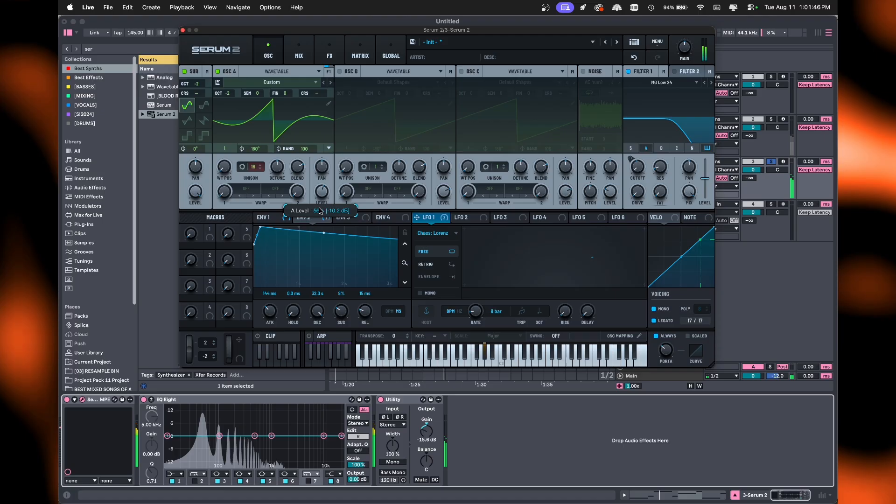
mouse_move(686, 51)
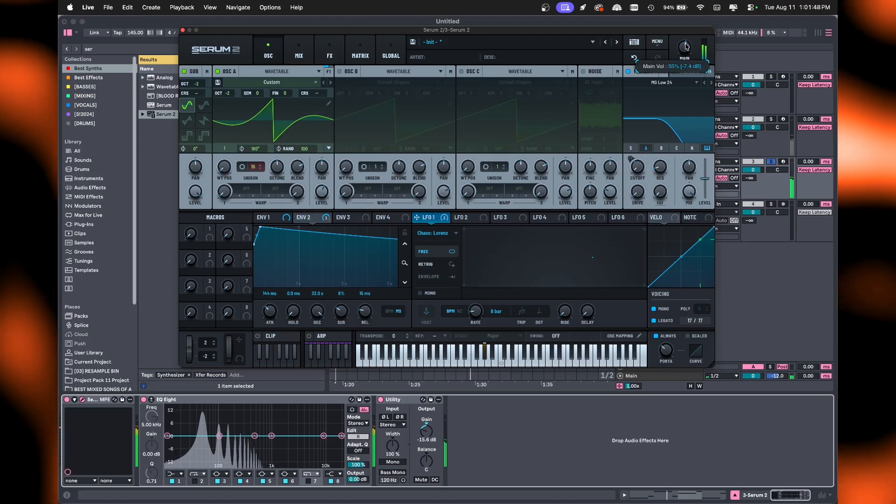
mouse_move(324, 191)
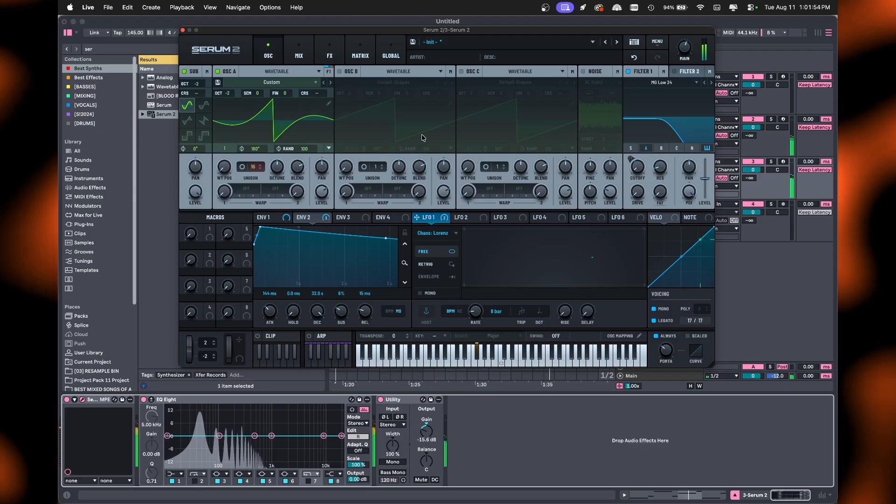
left_click(330, 54)
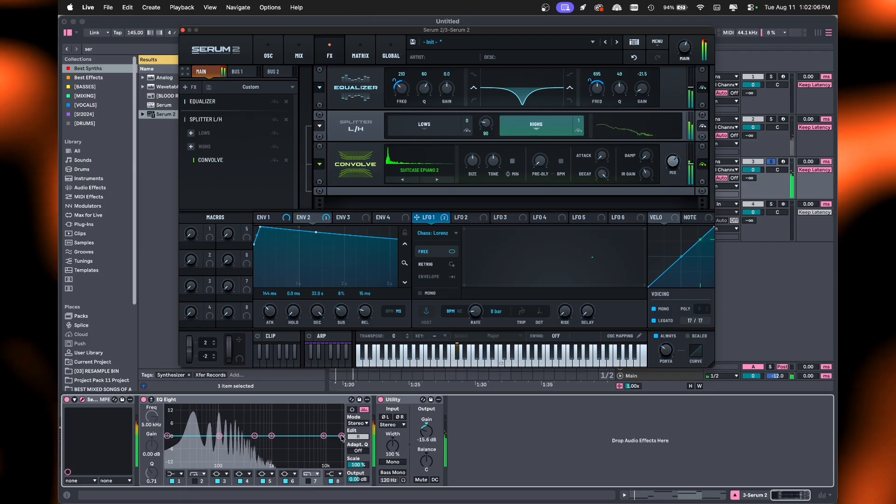
Search the browser for soothe and add soothe2 before EQ Eight on the bass track.
left_click(183, 30)
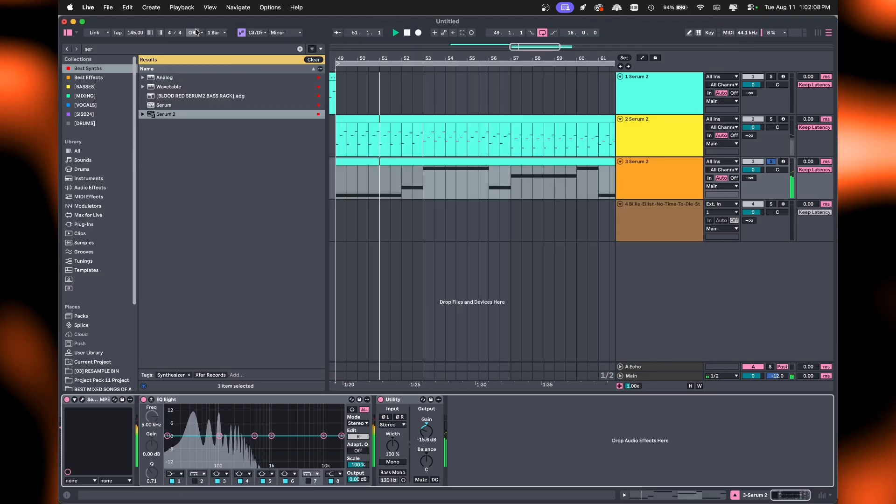
left_click(299, 49)
type("so")
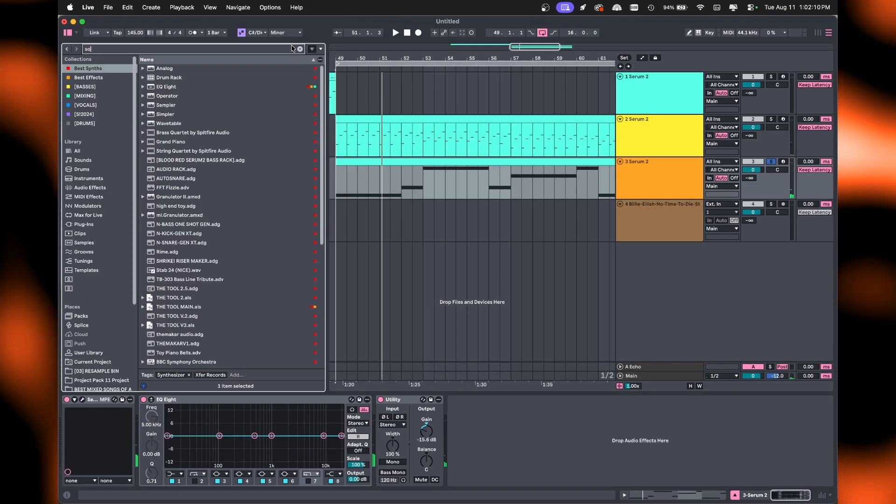
type("othe")
left_click(201, 124)
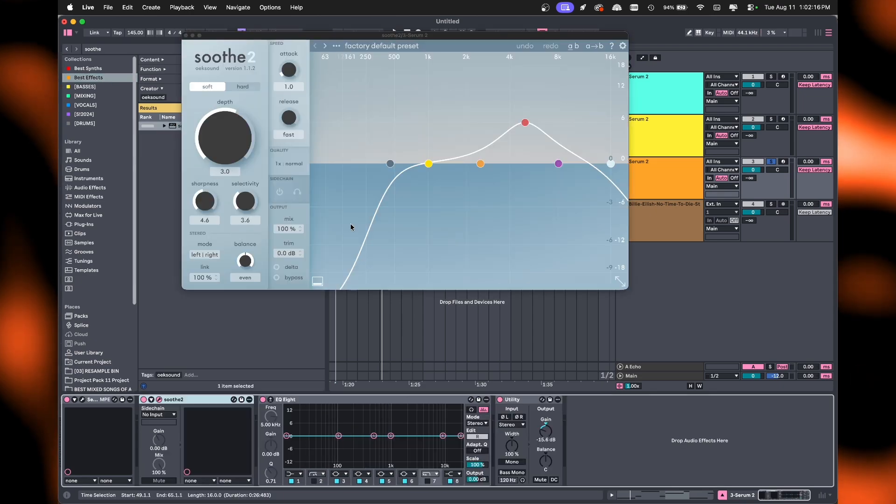
During playback, shift soothe2's boosted band lower, set depth to 18, and use the steepest low cut at about 75 Hz.
key("space")
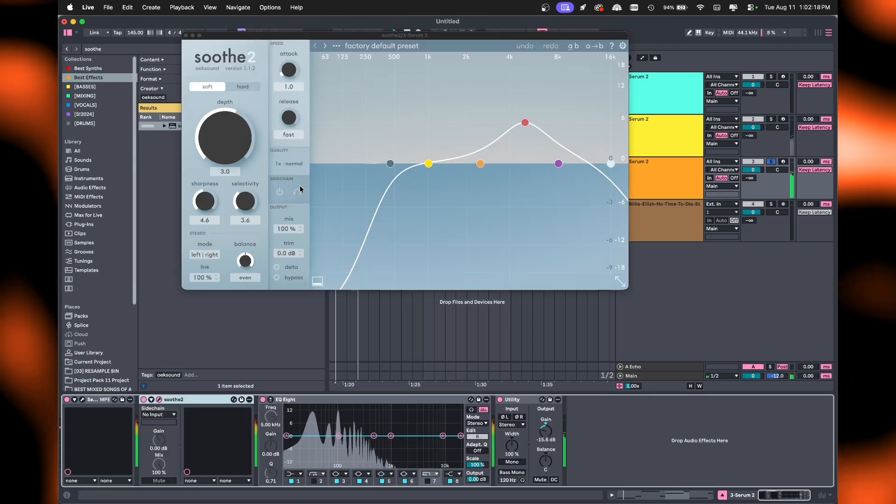
left_click_drag(525, 123, 364, 163)
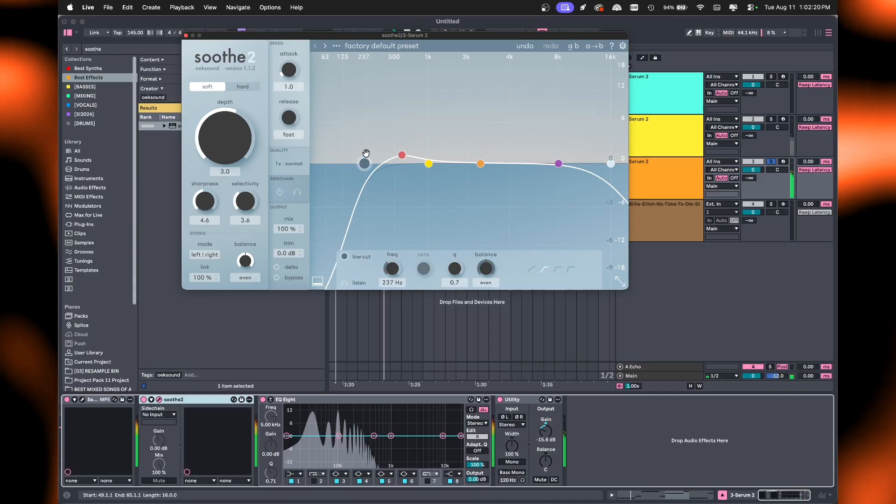
left_click(571, 270)
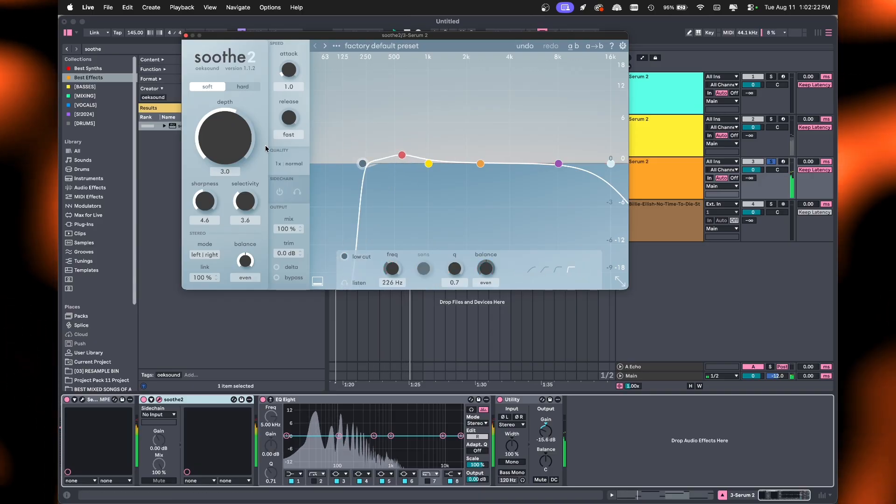
left_click_drag(237, 146, 292, 87)
left_click_drag(363, 164, 317, 163)
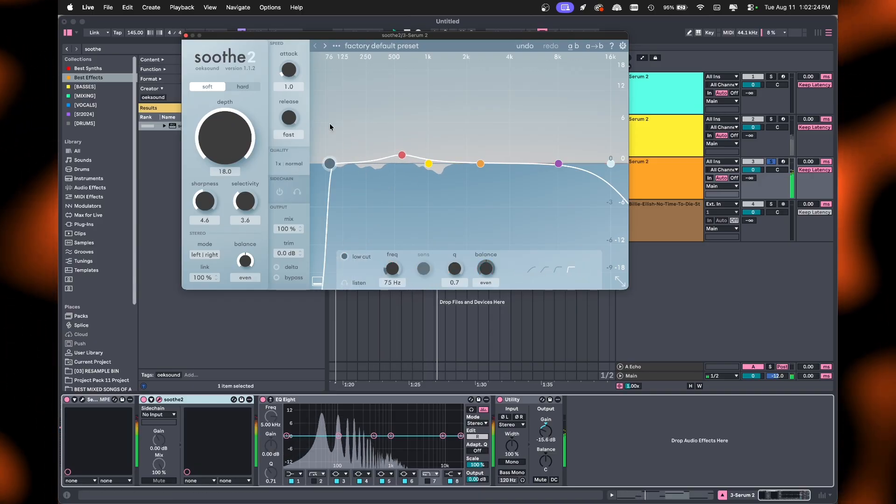
Raise soothe2's red band to about 12 dB at the low end and set the low cut to about 77 Hz.
left_click_drag(402, 155, 316, 91)
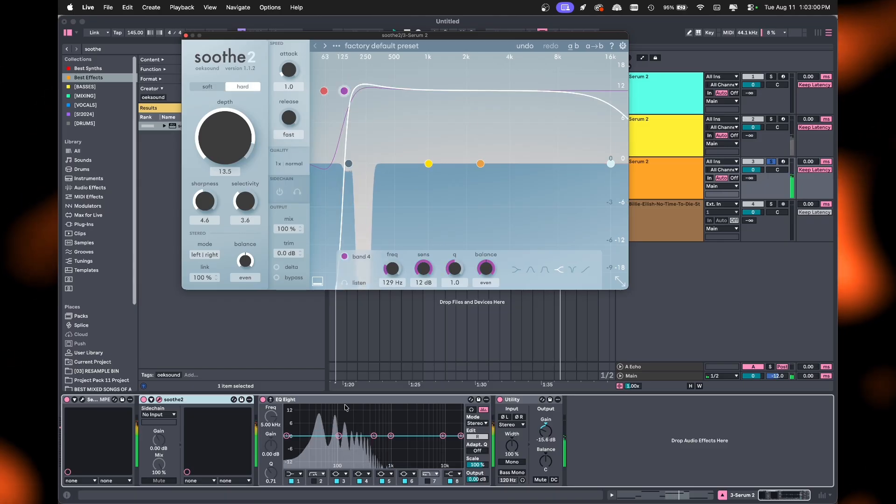
left_click(322, 164)
mouse_move(323, 165)
left_mouse_down()
mouse_move(314, 165)
mouse_move(358, 164)
mouse_move(314, 163)
mouse_move(331, 160)
left_mouse_up()
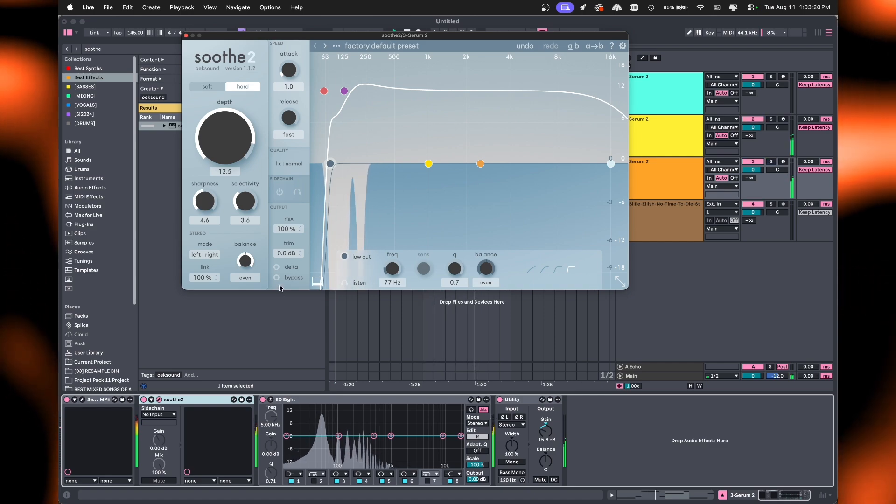
left_click(186, 36)
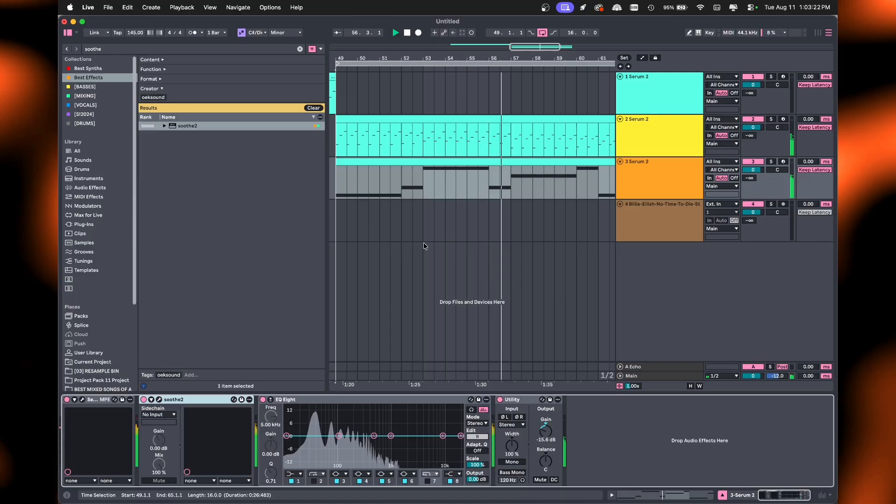
Load Serum 2 on the new empty MIDI track and switch Oscillator A to Sample mode.
scroll(439, 217, "down", 5)
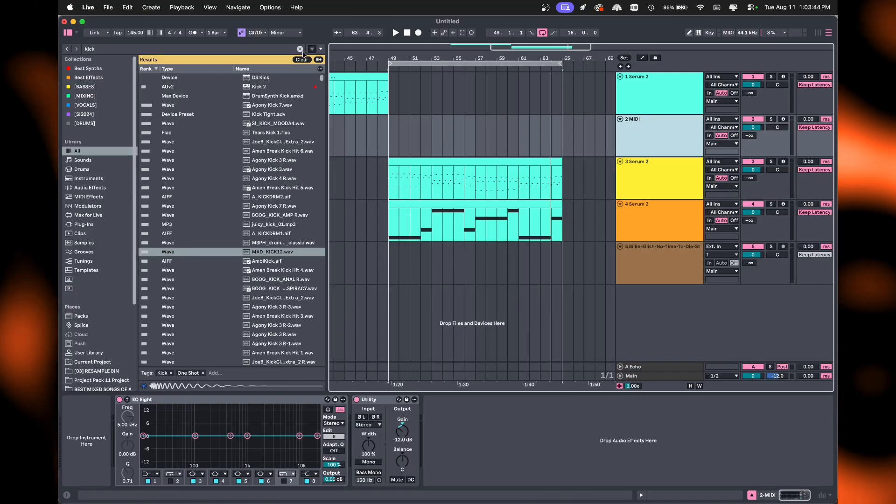
left_click(300, 49)
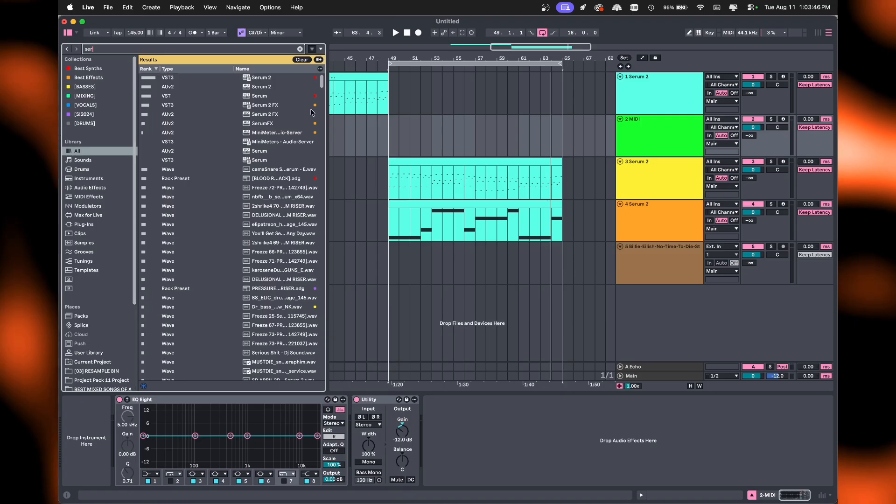
double_click(257, 80)
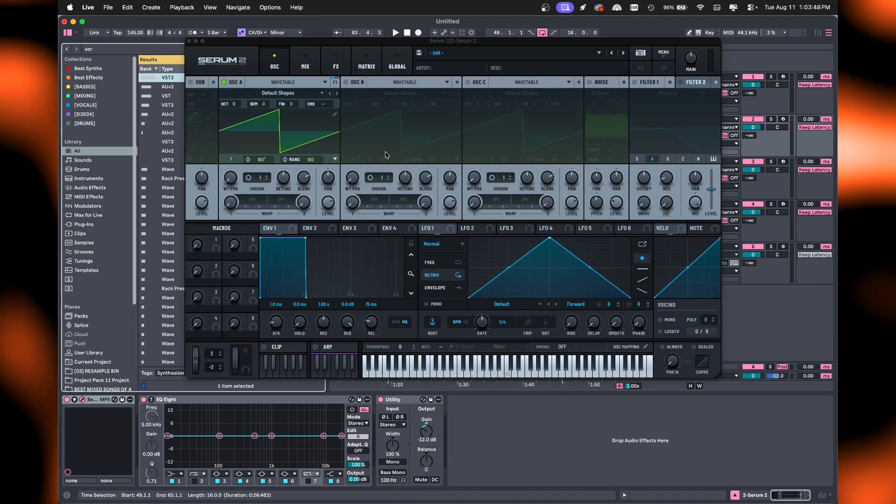
left_click_drag(273, 42, 468, 57)
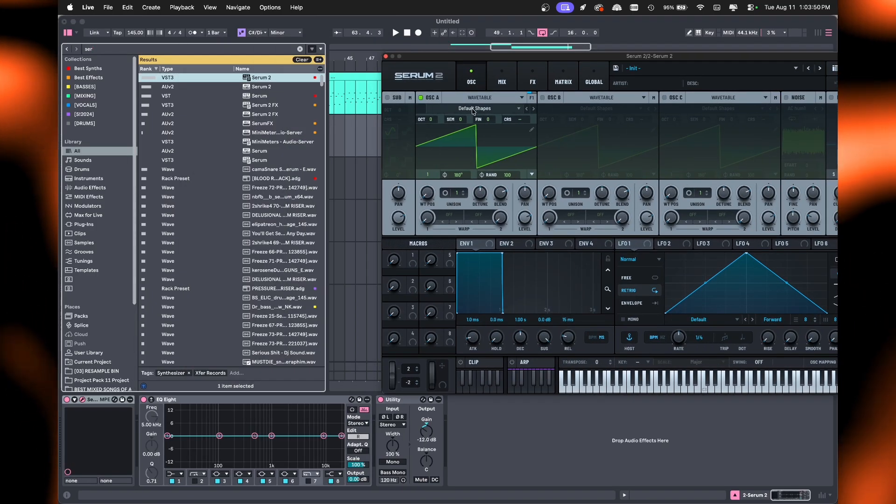
left_click(455, 95)
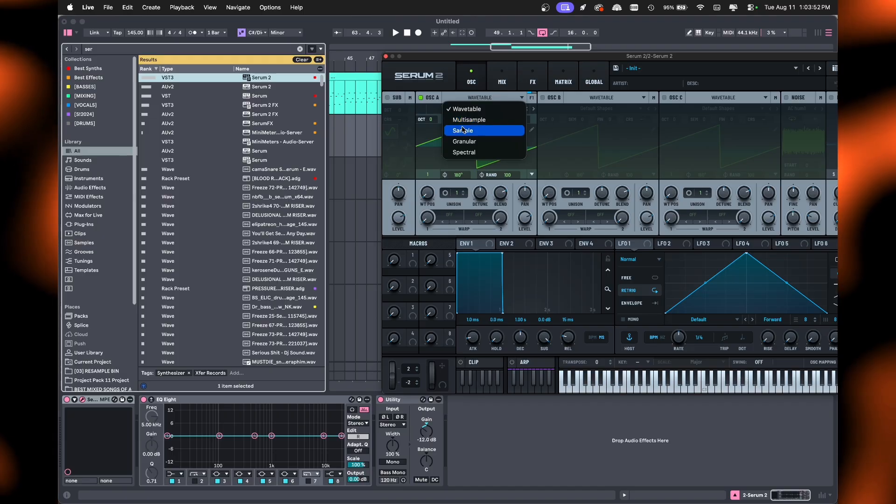
left_click(366, 133)
Search the browser for kick, load MAD_KICK12.wav into Oscillator A and lower Env 1's sustain to minimum.
left_click(300, 49)
type("ki")
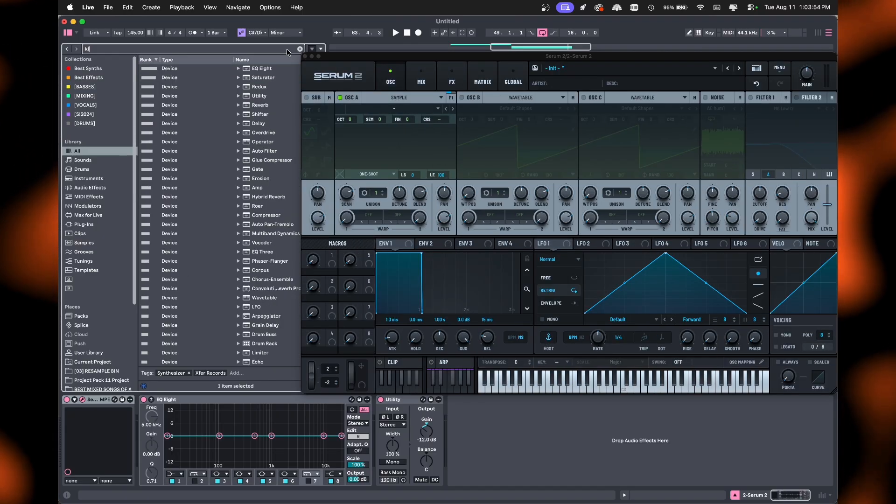
type("ck")
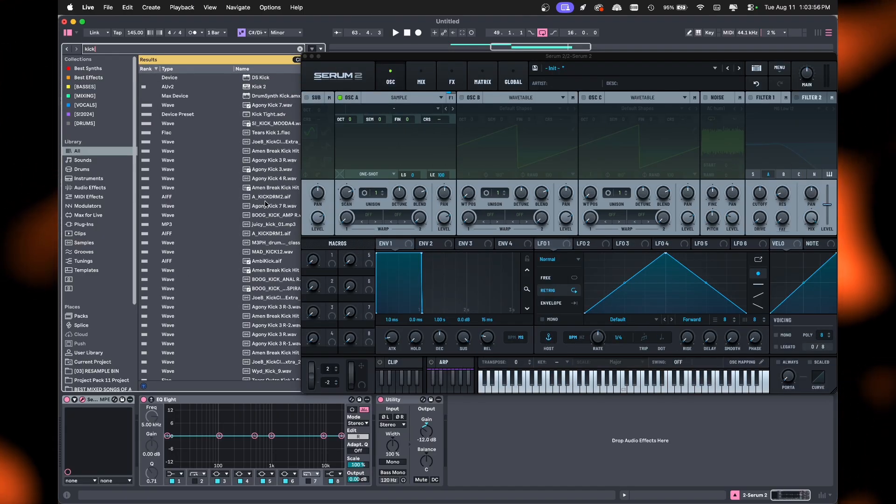
left_click(263, 233)
key("Down")
key("Down")
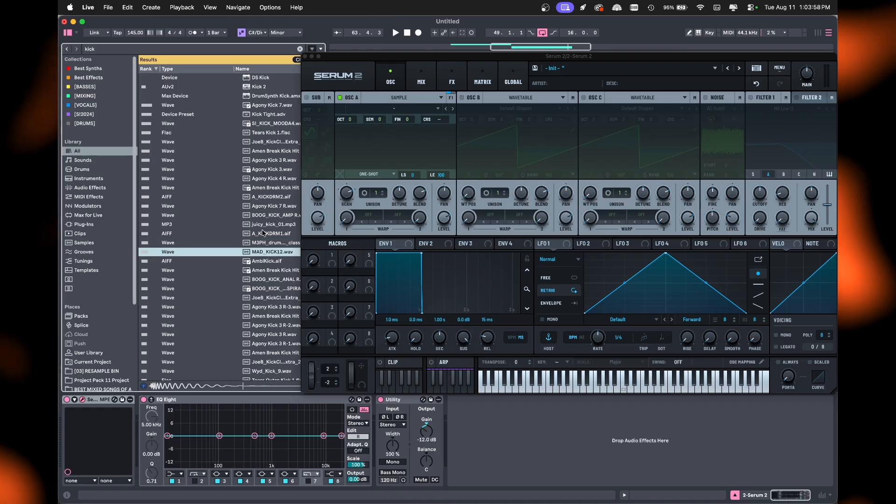
left_click_drag(391, 135, 391, 136)
left_click_drag(464, 338, 440, 351)
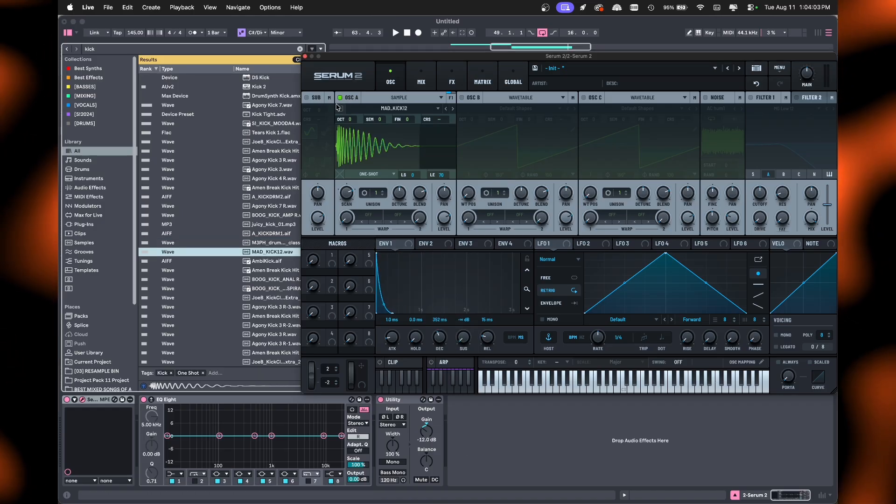
Insert a four-bar MIDI clip at bar 49 on the kick-sample Serum 2 track and start playback.
left_click(305, 56)
left_click_drag(393, 136, 435, 141)
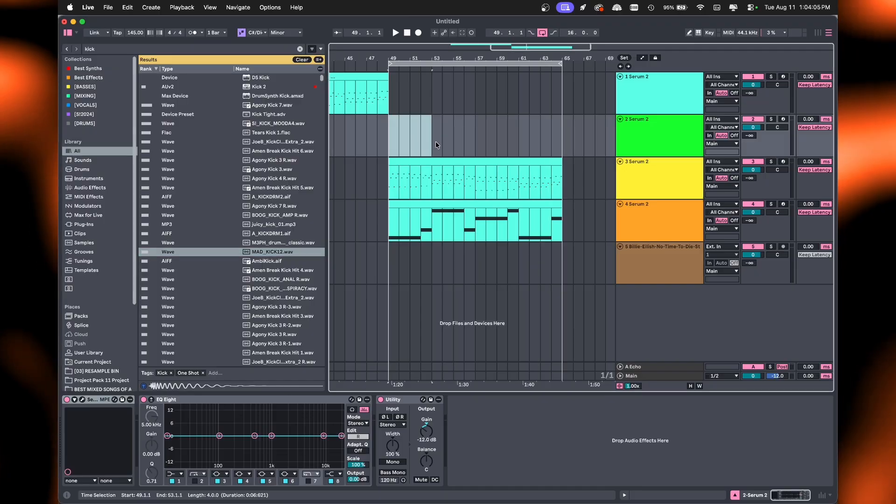
key("super+shift+m")
key("space")
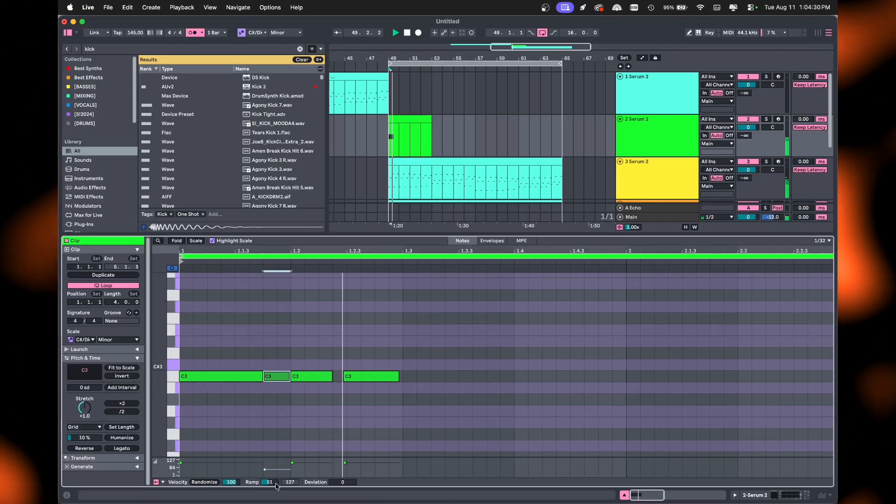
Set the last C3 note's velocity to 50, then duplicate the four-note pattern seven times through the clip.
left_click(360, 463)
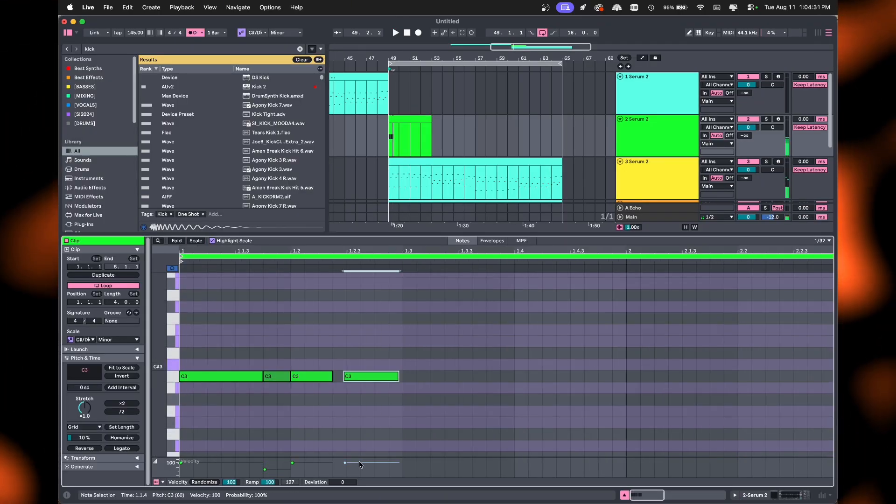
left_click_drag(224, 341, 402, 407)
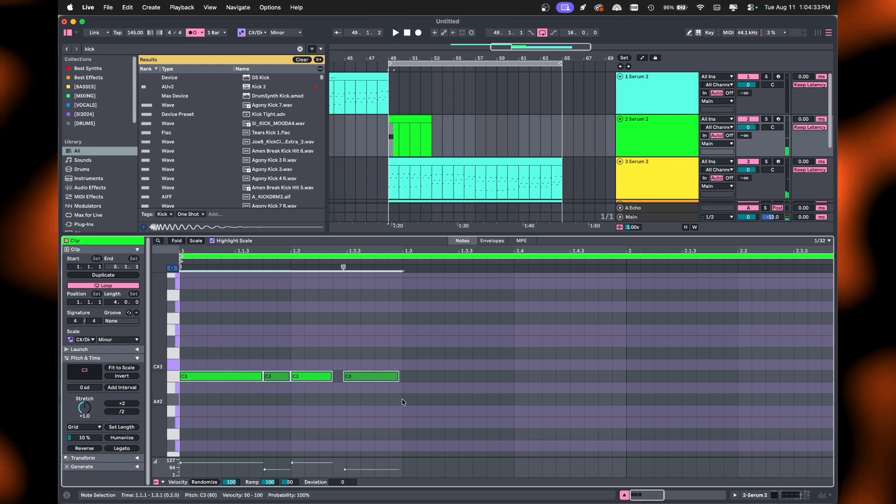
scroll(404, 402, "down", 3)
key("super+d")
key("super+d")
key("super+d")
key("super+d")
key("super+d")
key("super+d")
key("super+d")
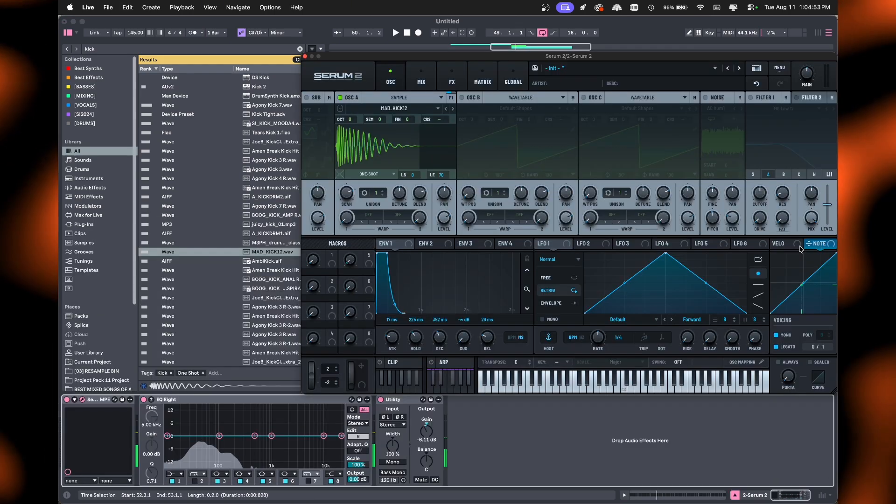
Modulate Oscillator A's level with velocity and its coarse pitch with the noise oscillator at 19%, leaving the noise oscillator switched off.
left_click_drag(787, 243, 442, 220)
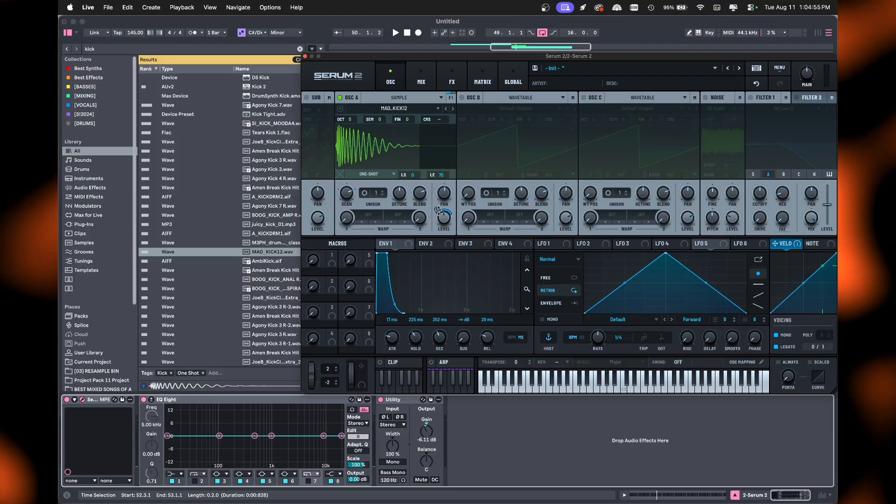
key("space")
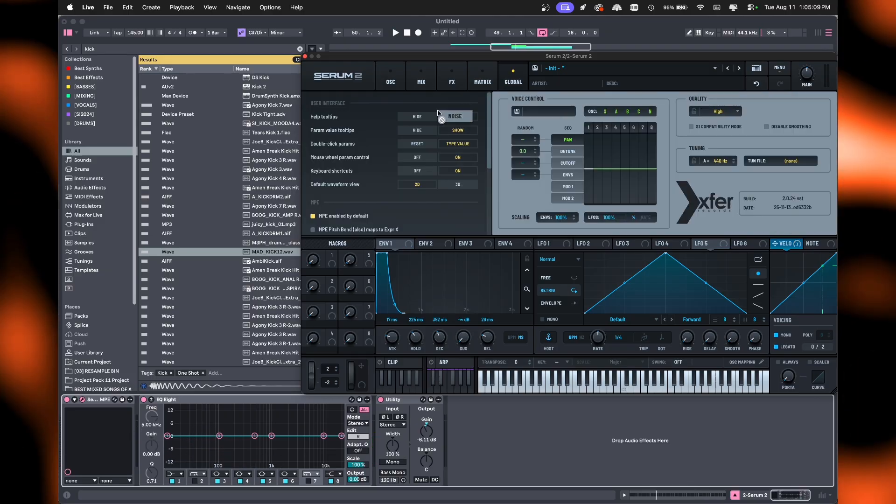
left_click_drag(440, 112, 394, 95)
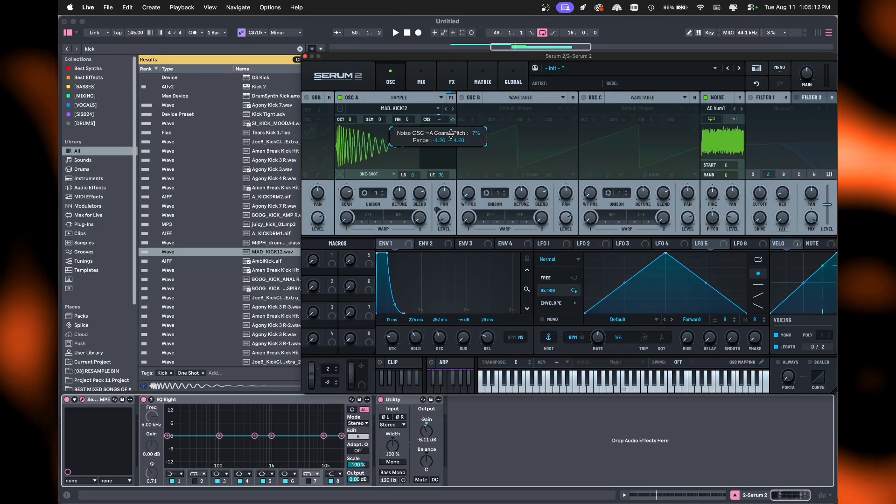
left_click(707, 99)
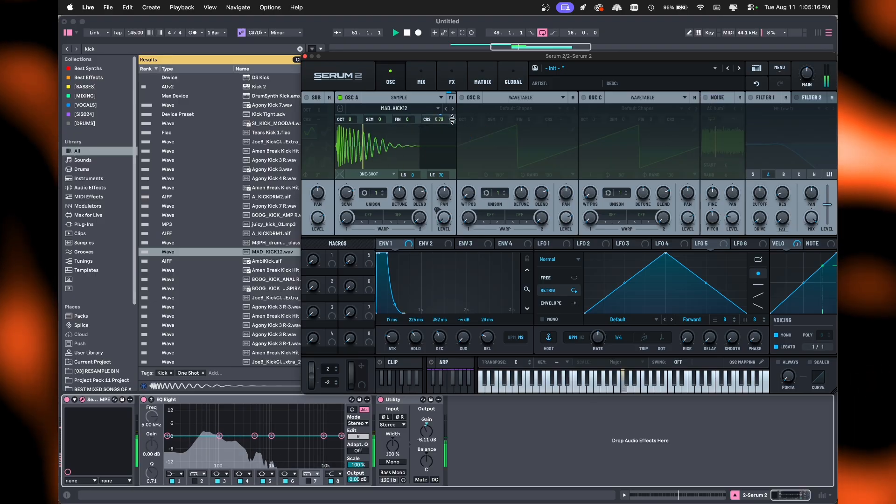
mouse_move(452, 111)
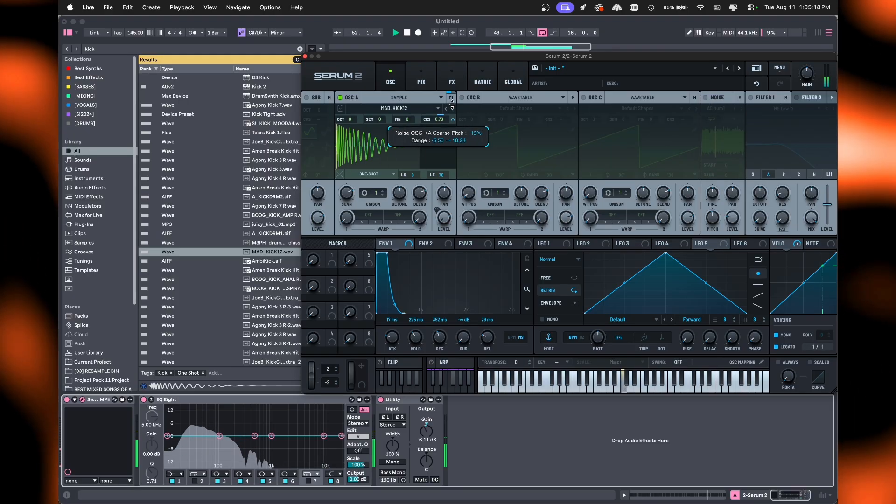
Enable Filter 1 and bypass the Env 1 modulation on its cutoff.
left_click(750, 98)
right_click(765, 194)
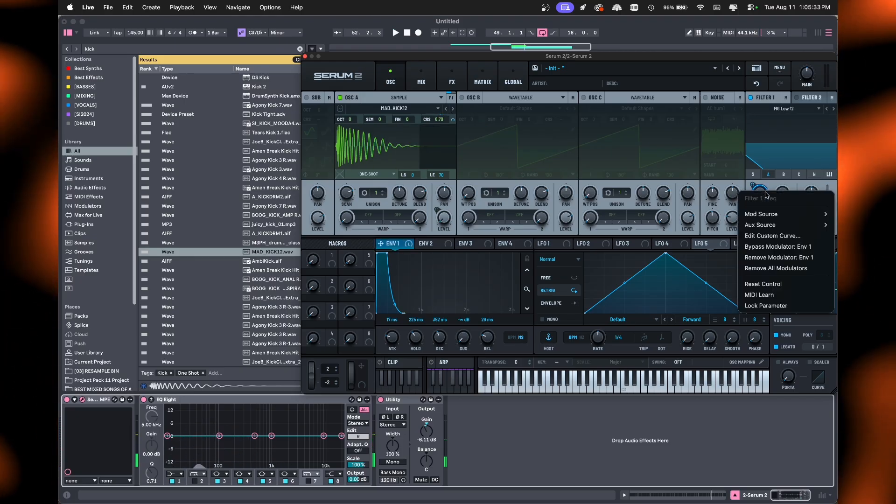
left_click(777, 246)
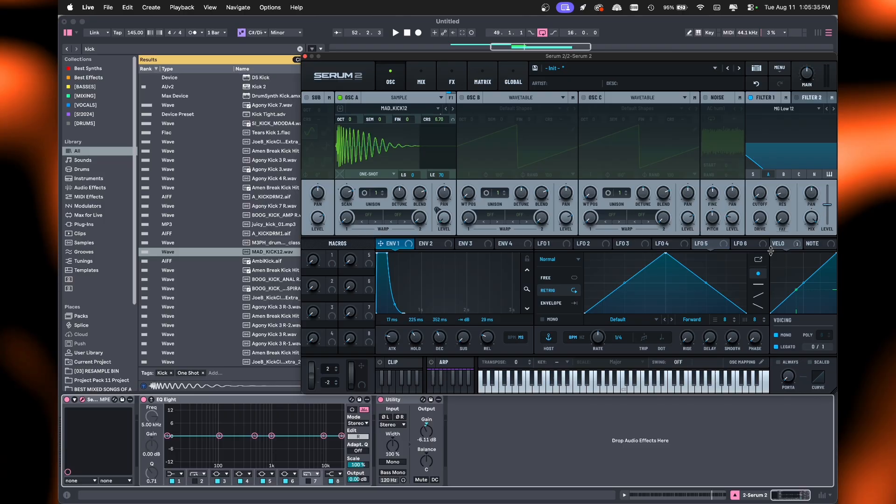
Modulate Filter 1's cutoff with velocity.
left_click(775, 244)
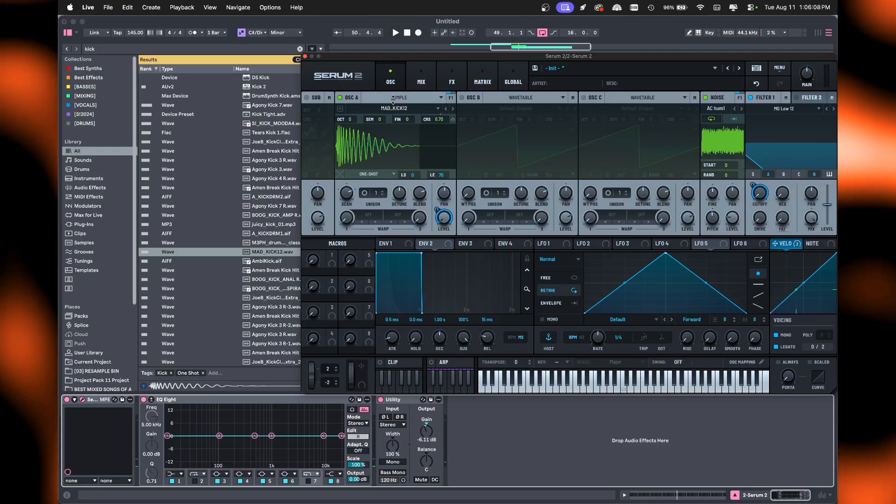
left_click(393, 98)
left_click(391, 84)
left_click(434, 98)
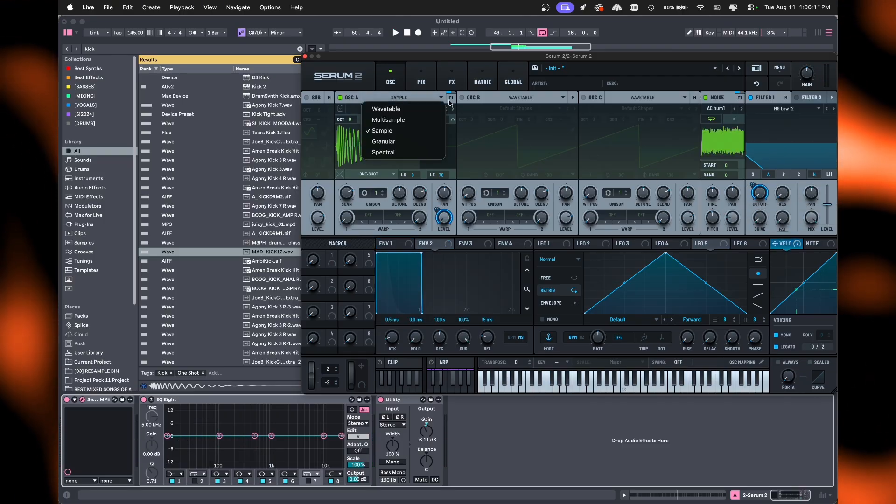
left_click(461, 107)
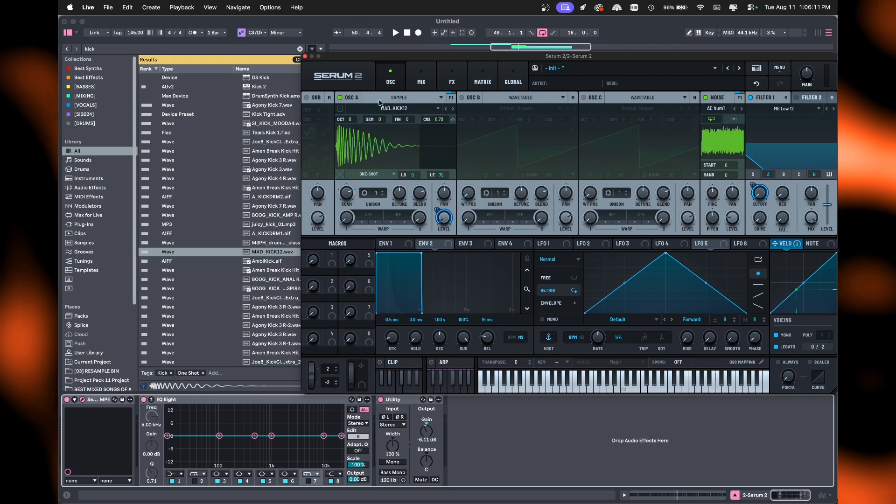
Modulate the noise oscillator's level with Oscillator A and audition the pattern.
left_click_drag(744, 215, 722, 225)
key("space")
left_click_drag(722, 224, 722, 224)
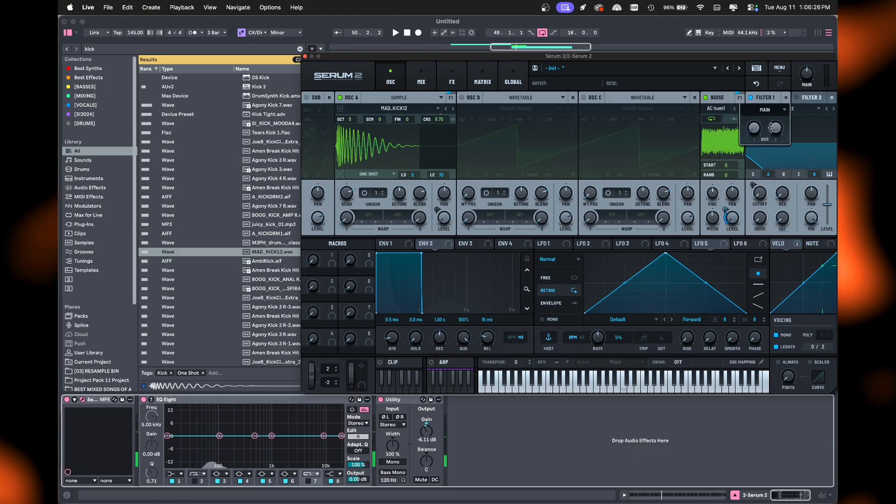
Route Filter 1's output into Filter 2 and set Filter 2's type to the flange filter Cmb -.
left_click(765, 110)
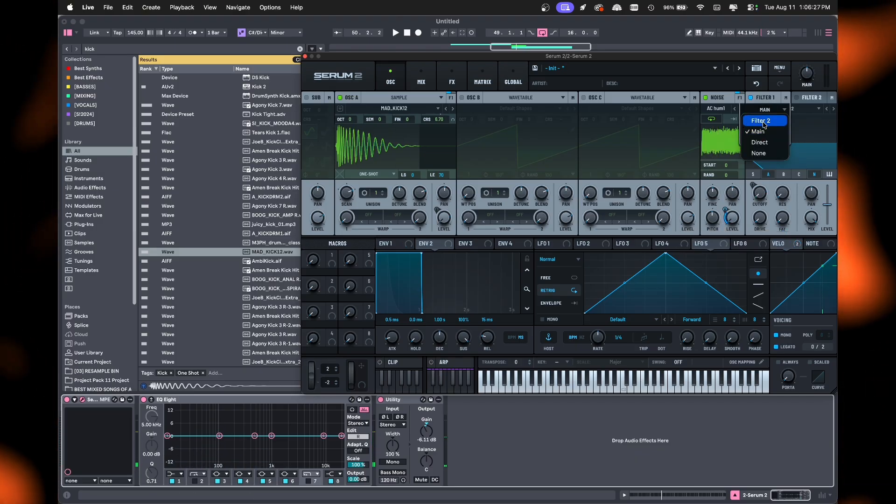
left_click(764, 122)
left_click(778, 109)
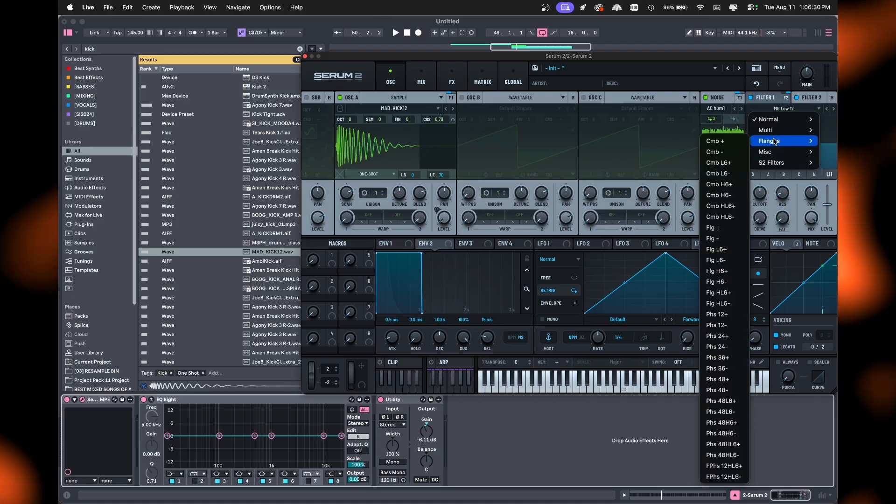
mouse_move(774, 130)
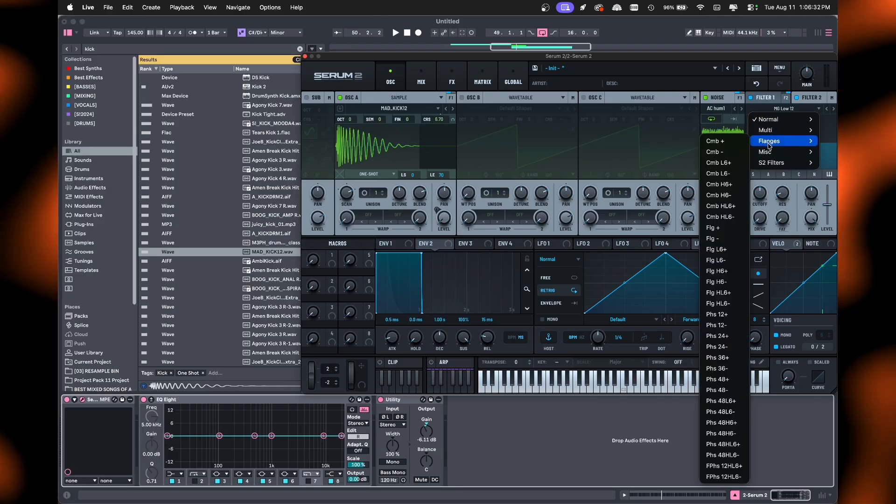
left_click(721, 151)
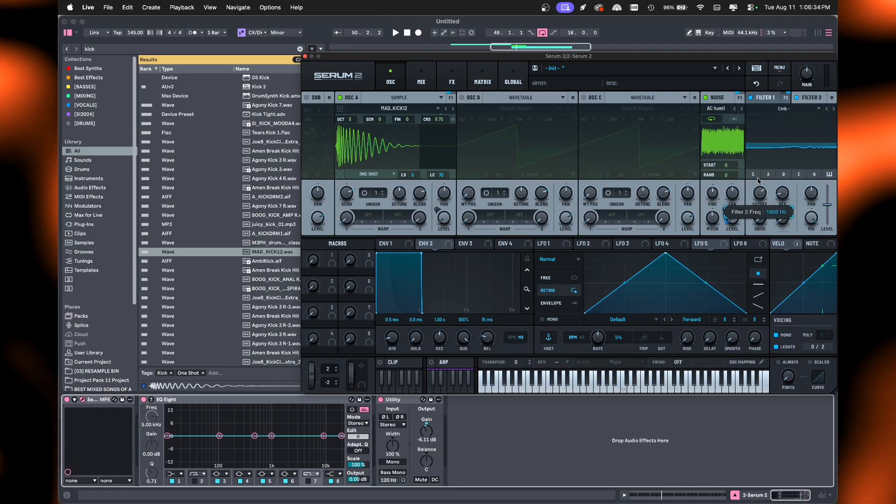
Start playback and modulate Filter 2's cutoff with NoteOn Rand (Discrete).
key("space")
right_click(746, 192)
mouse_move(770, 211)
mouse_move(718, 261)
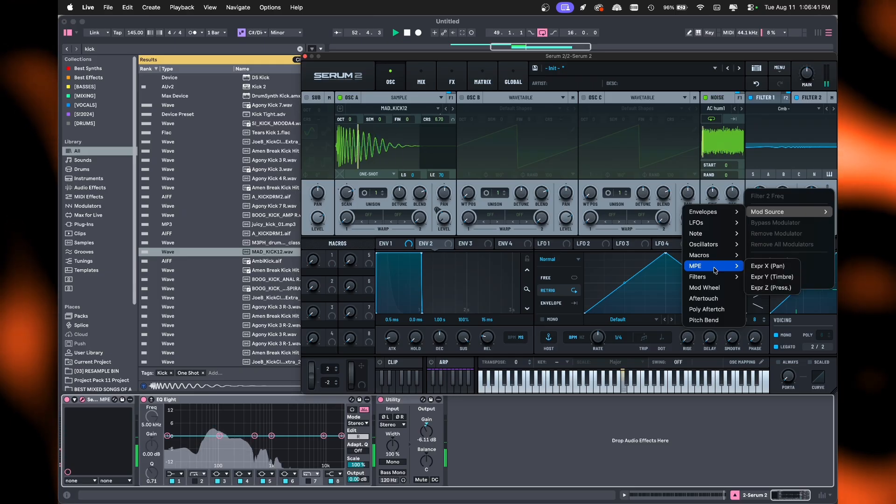
mouse_move(714, 233)
left_click(761, 276)
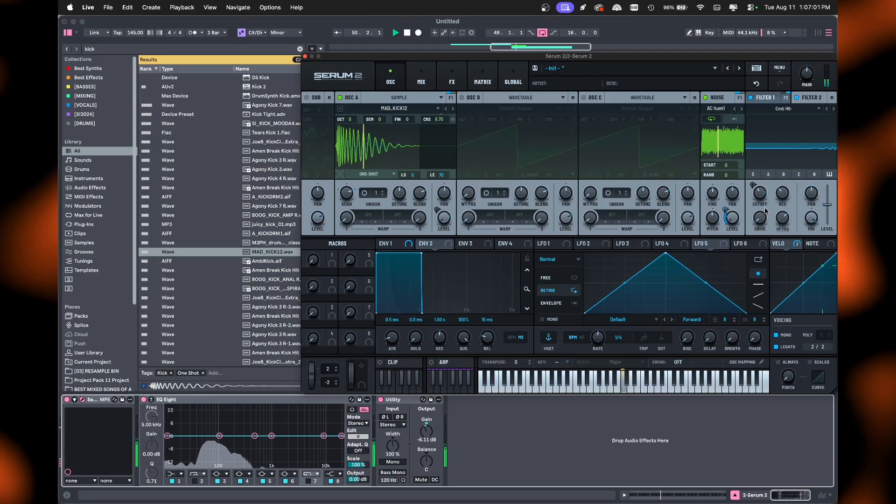
Raise Filter 2's drive to about 21%, switch its type to Allpasses, and play the pattern.
left_click_drag(760, 218, 761, 196)
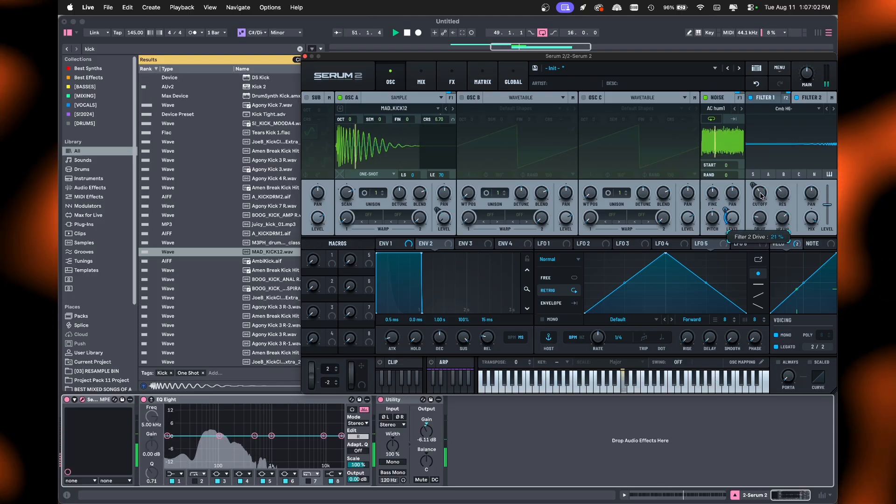
left_click(787, 109)
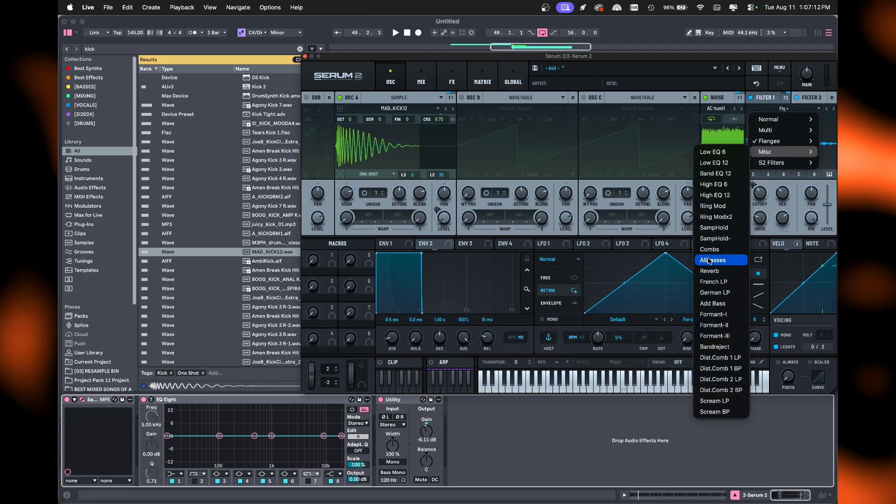
left_click(710, 261)
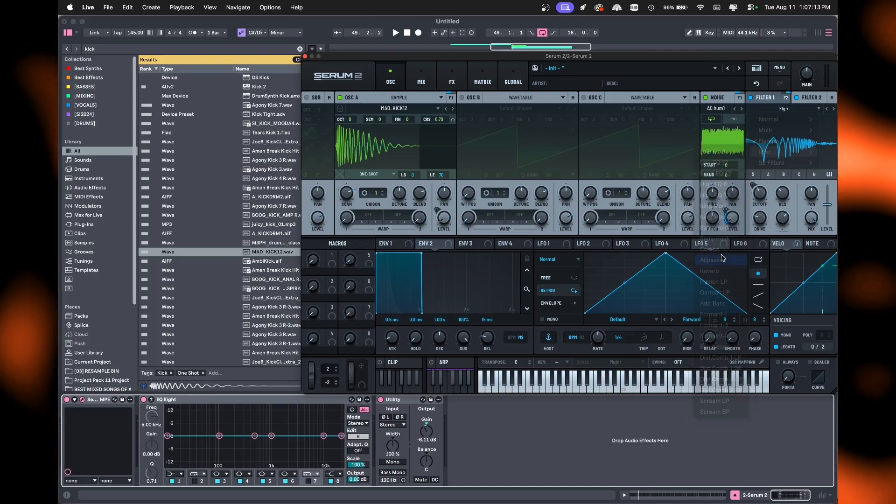
key("space")
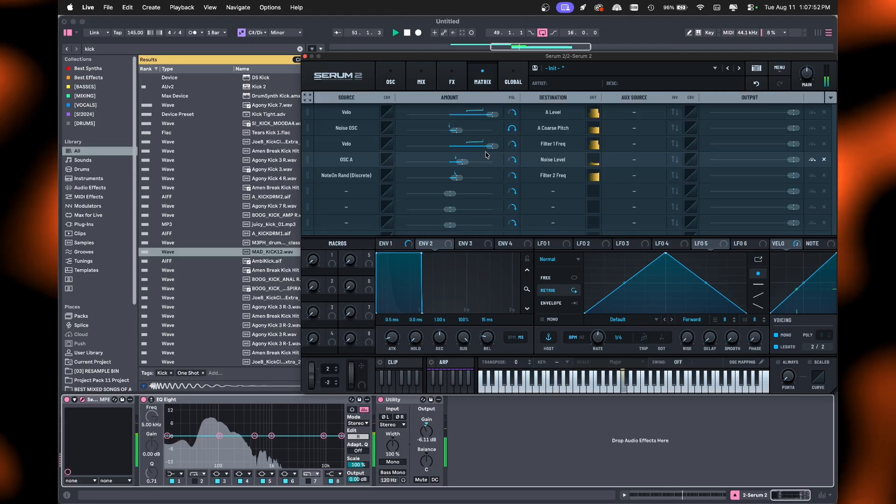
Close the Serum 2 window and duplicate the four-bar kick-sample clip three times up to bar 65.
left_click(391, 79)
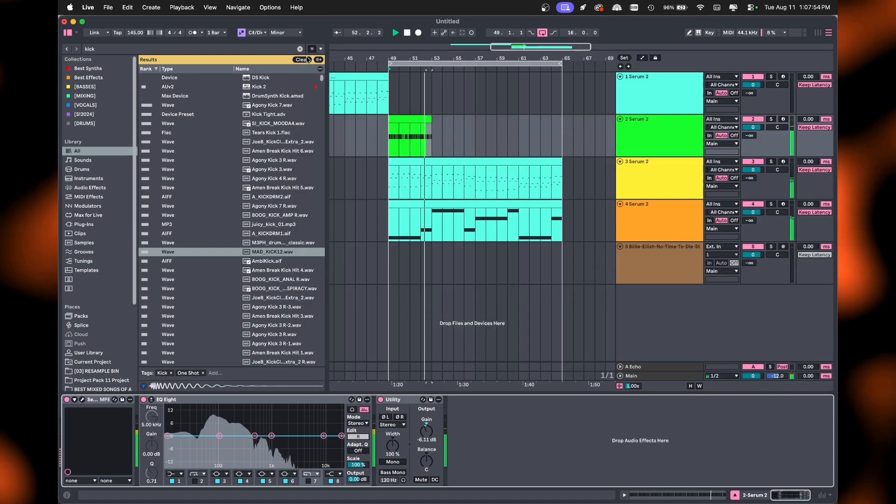
left_click(304, 56)
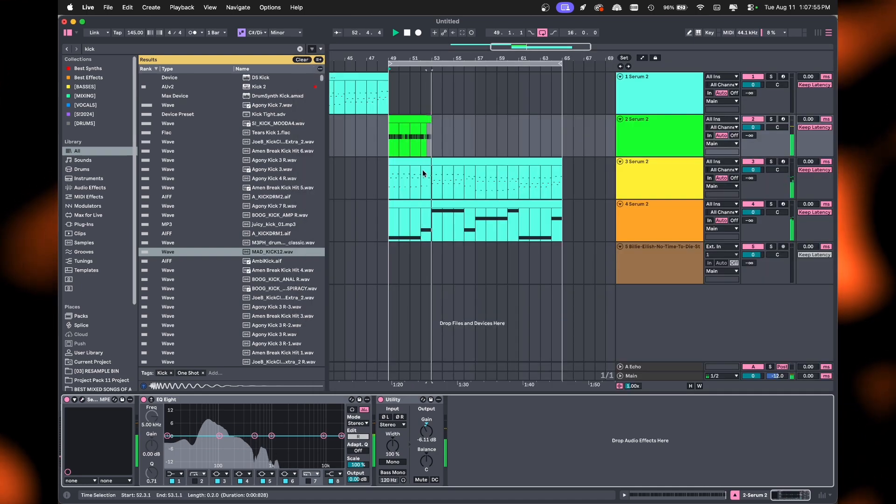
scroll(423, 174, "left", 1)
left_click(440, 119)
key("super+d")
key("super+d")
key("super+d")
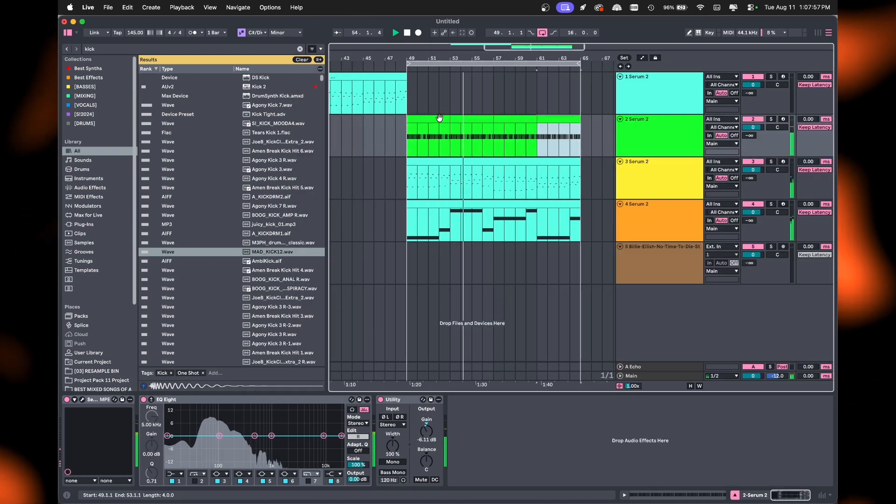
Insert an audio track below the kick-sample Serum 2 track.
left_click(645, 129)
key("super+t")
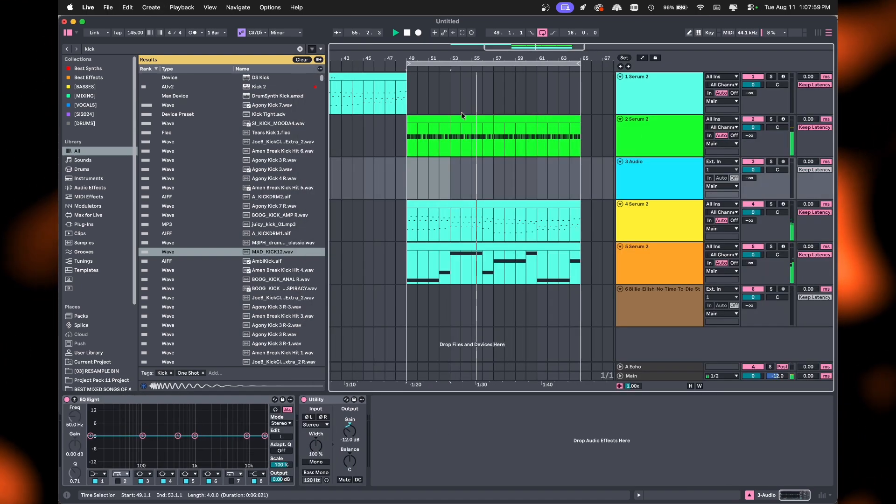
scroll(455, 181, "up", 5)
scroll(455, 181, "down", 5)
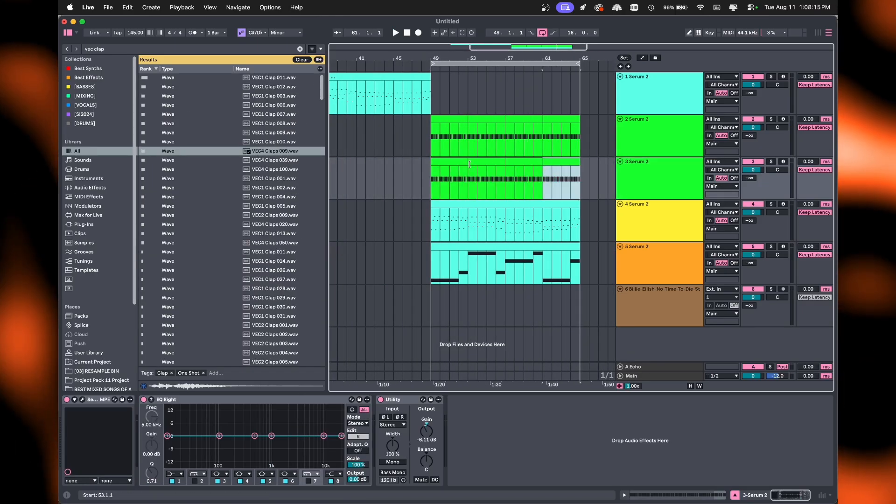
Delete all notes in the first clip of the third Serum 2 track and add a C3 note on beat 2.
double_click(462, 162)
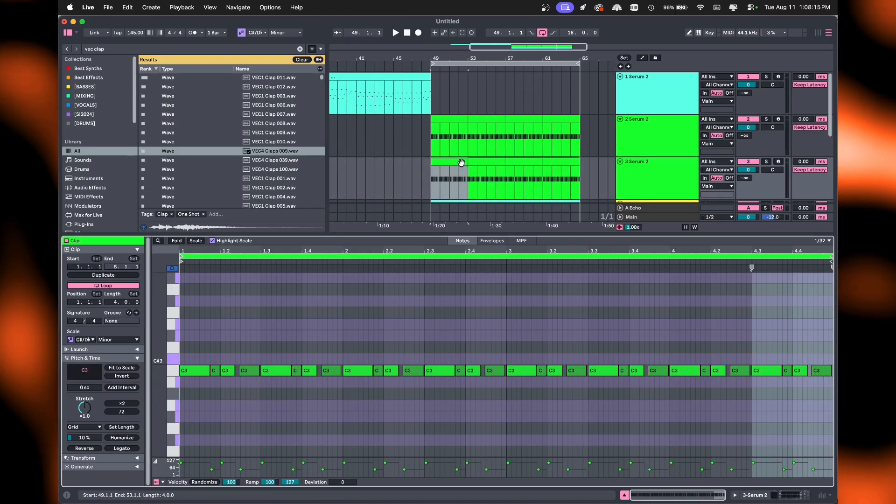
left_click_drag(203, 384, 818, 366)
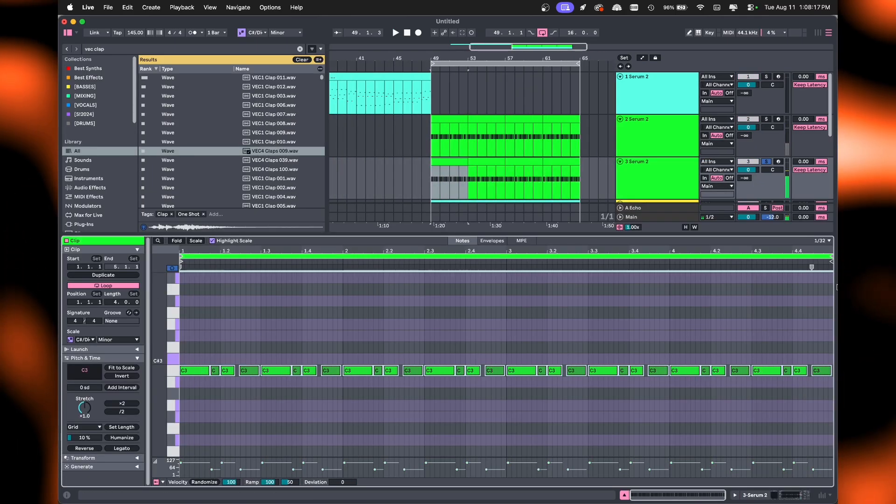
key("Delete")
double_click(223, 372)
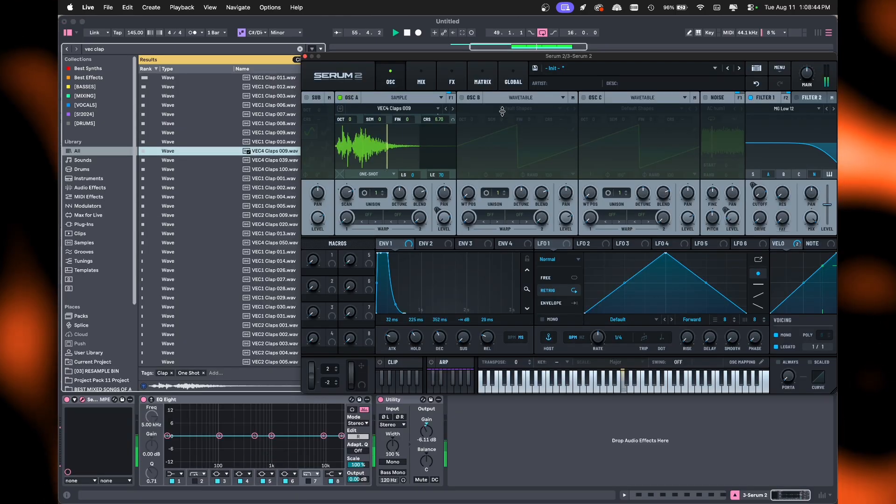
Band-limit the clap track in EQ Eight with band 7 at 5 kHz and band 2 at about 391 Hz.
left_click(310, 481)
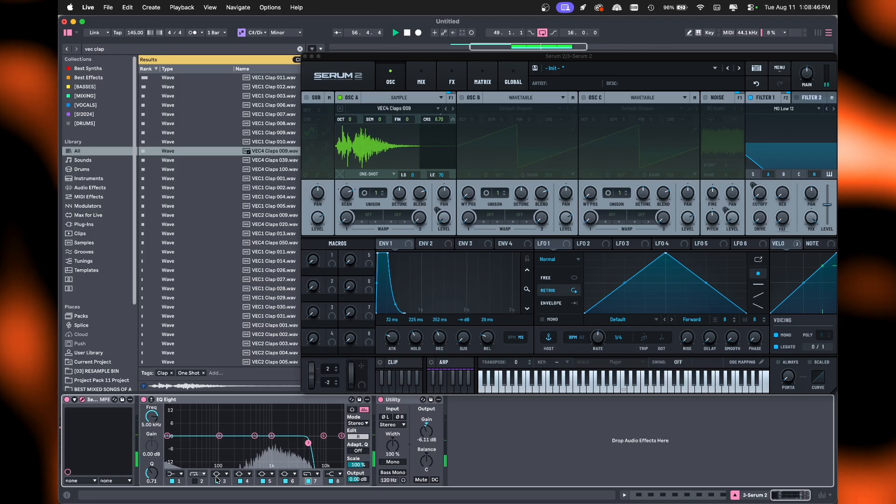
left_click(196, 481)
left_click_drag(203, 443, 250, 445)
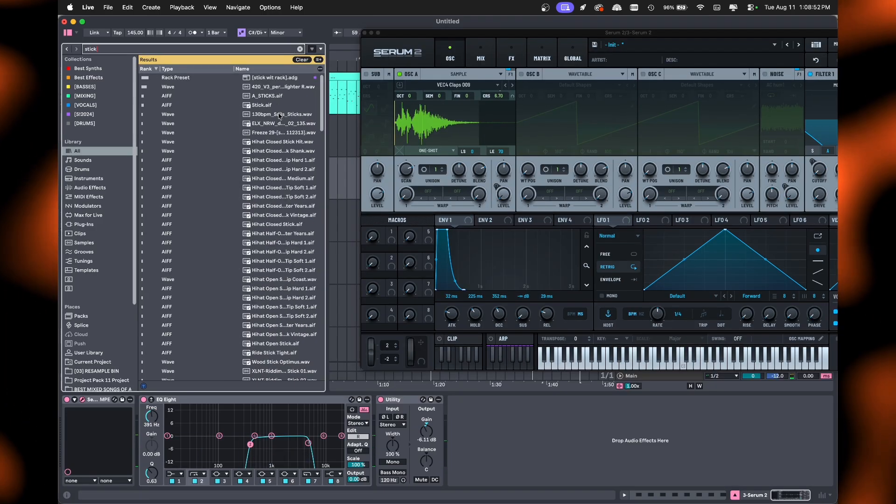
Load the Wood Stick LDre sample into Oscillator B in Granular mode and raise EQ Eight's band 7 frequency to 9.58 kHz.
left_click_drag(286, 130, 618, 105)
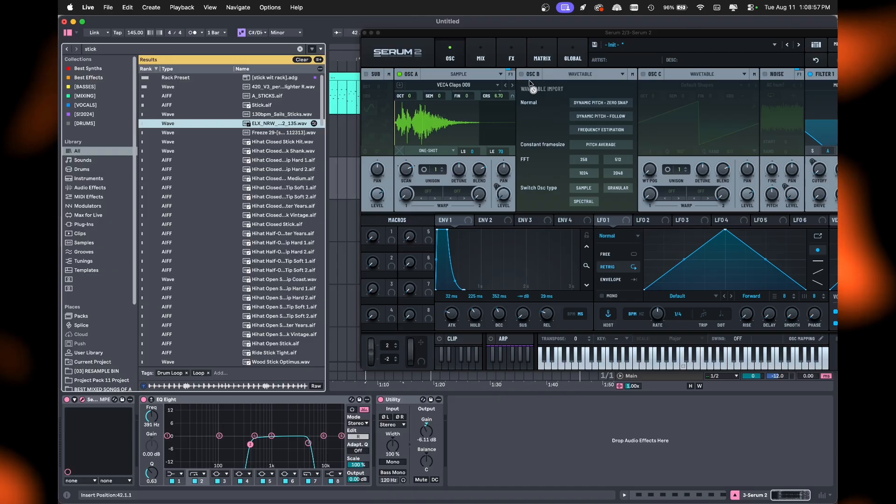
left_click_drag(574, 73, 268, 118)
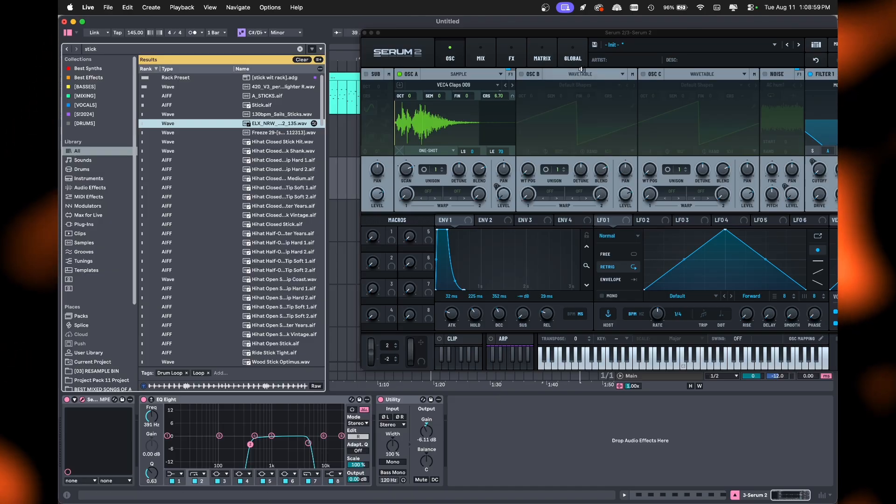
left_click(582, 74)
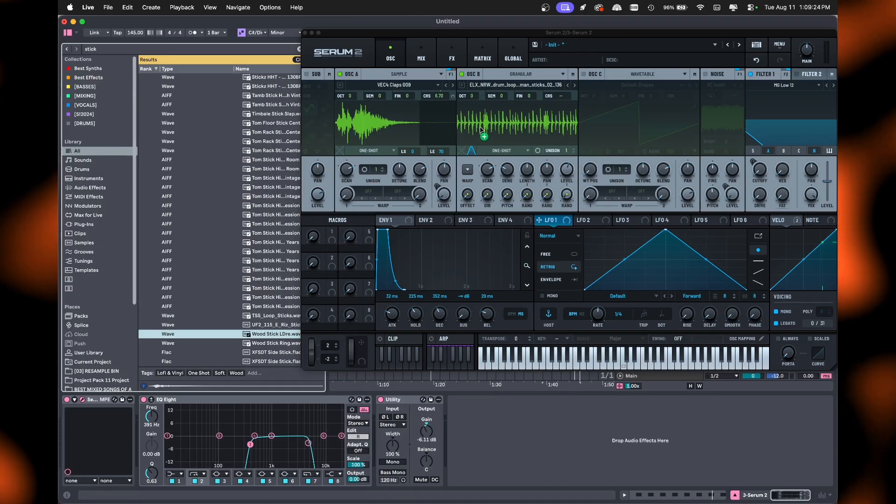
left_click_drag(482, 131, 483, 132)
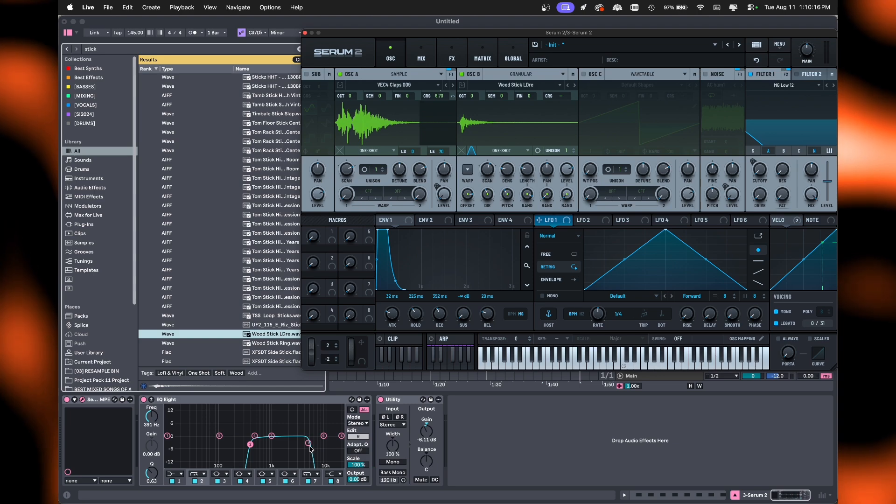
left_click_drag(309, 444, 315, 445)
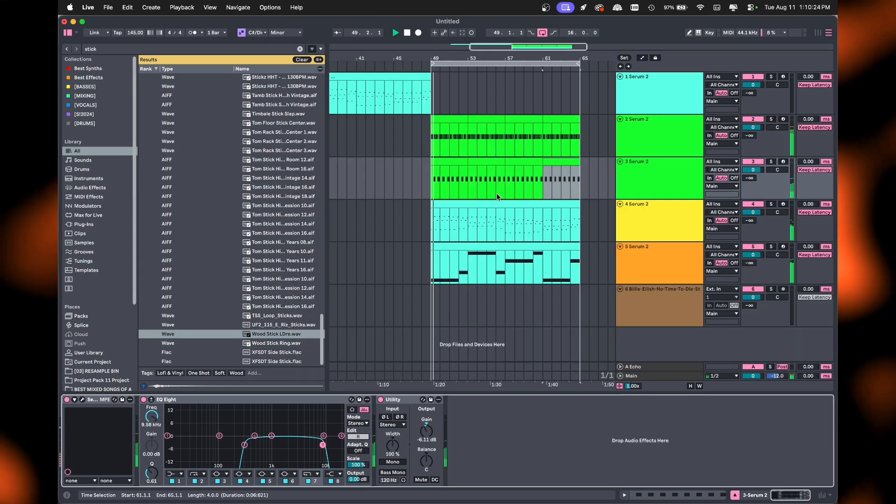
Insert an audio track below the clap Serum 2 track.
left_click_drag(488, 179, 584, 172)
scroll(585, 172, "left", 5)
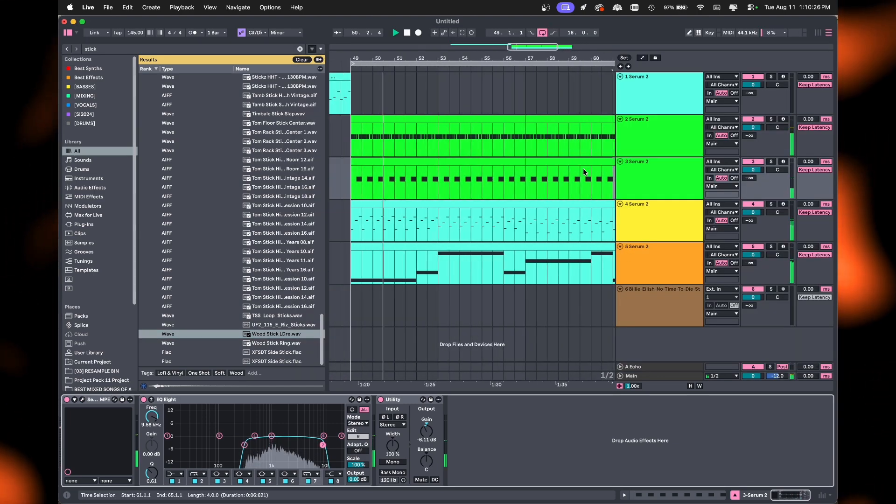
scroll(585, 173, "down", 2)
left_click(651, 181)
key("super+t")
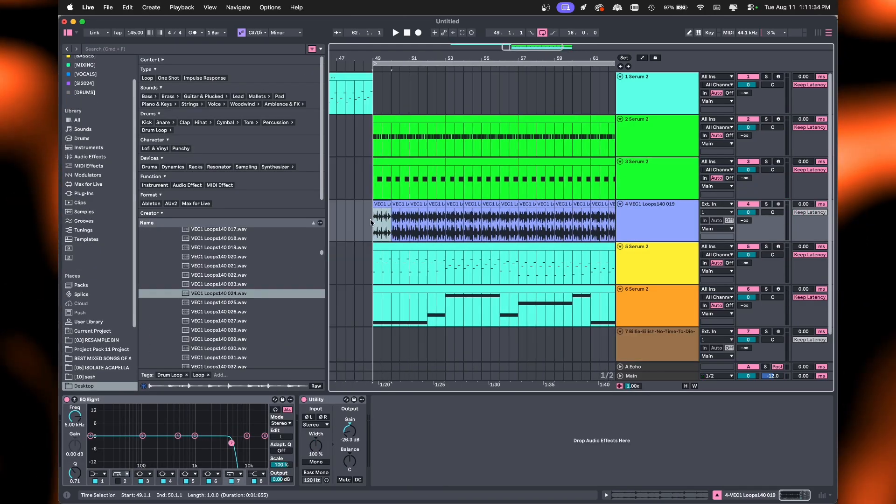
Play the VEC1 Loops140 019 drum loop and extend the time selection on its track from bar 49 to bar 65.
key("space")
key("Right")
key("Right")
key("Right")
key("Right")
key("Right")
key("Right")
key("Right")
key("Right")
key("Right")
key("Right")
key("Right")
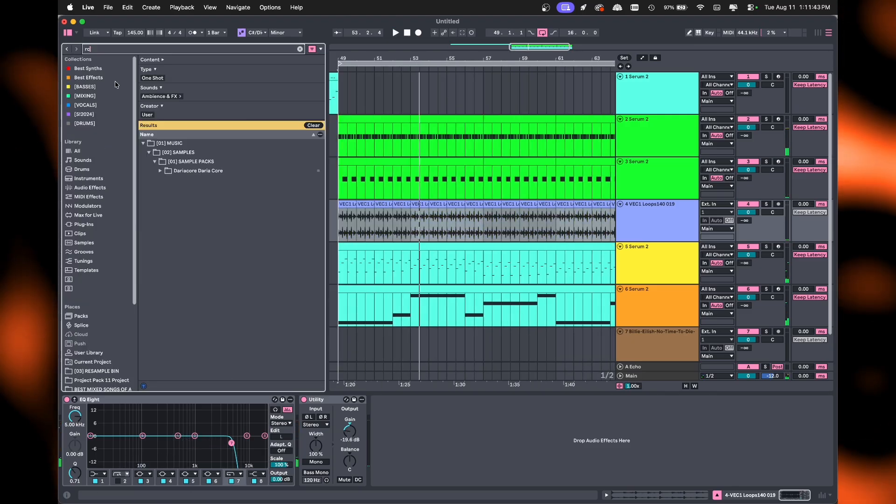
Load RC-20 Retro Color from the Best Effects collection onto the VEC1 Loops140 019 track.
left_click(95, 79)
left_click(199, 126)
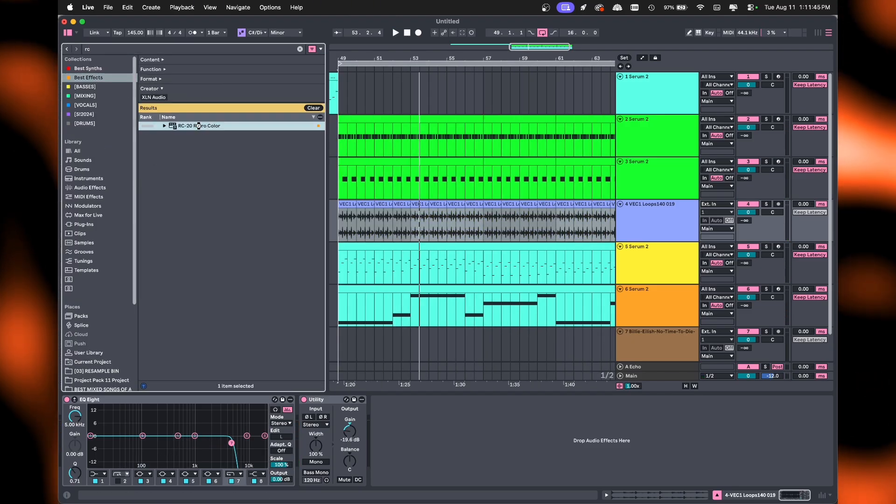
key("Return")
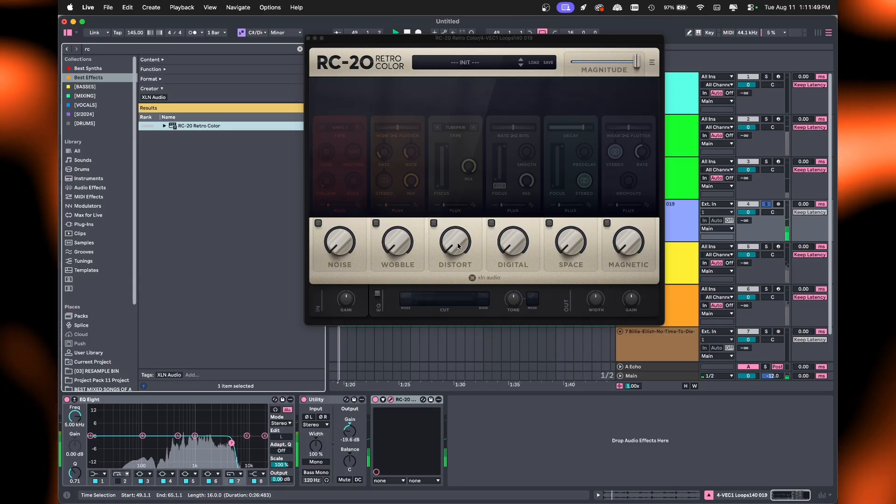
Raise RC-20's Distort amount and set its distortion type to Iron.
left_click_drag(458, 246, 458, 231)
left_click(474, 127)
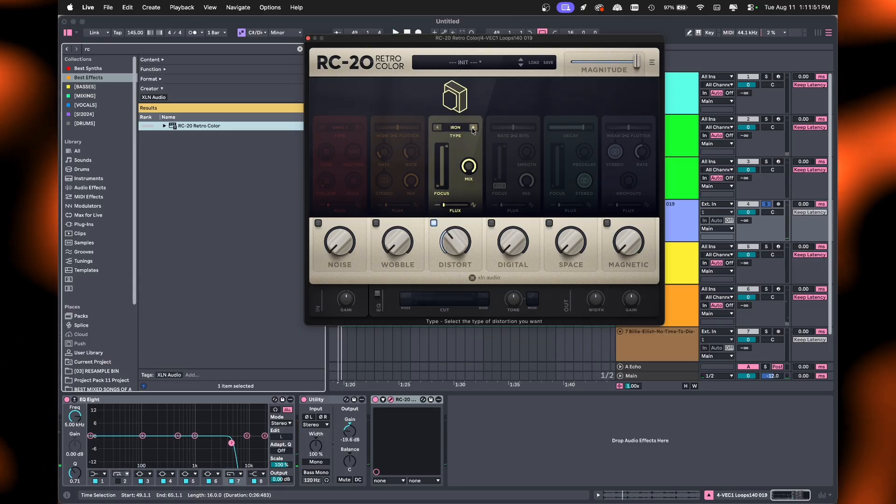
Set RC-20's distortion type to Crunch, raise its Noise and Follow amounts, and bring in about 16% Digital.
key("space")
left_click(473, 127)
left_click_drag(341, 255, 342, 240)
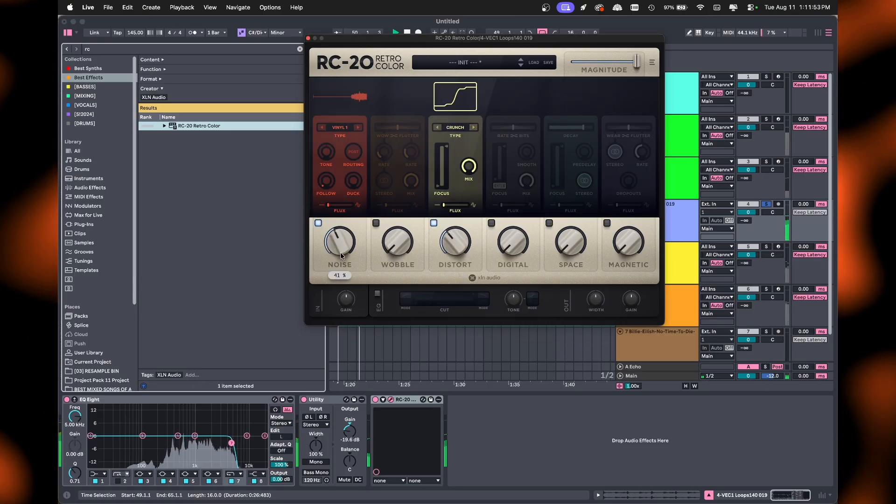
left_click_drag(326, 181, 326, 159)
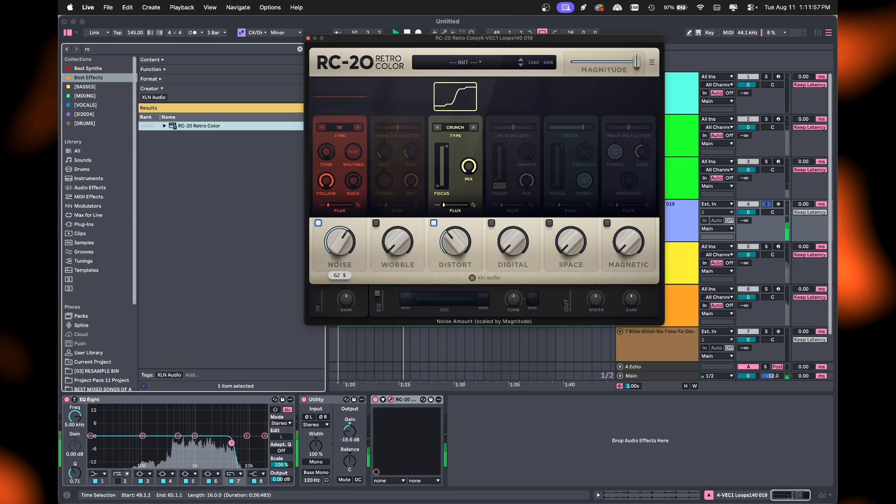
scroll(507, 238, "up", 4)
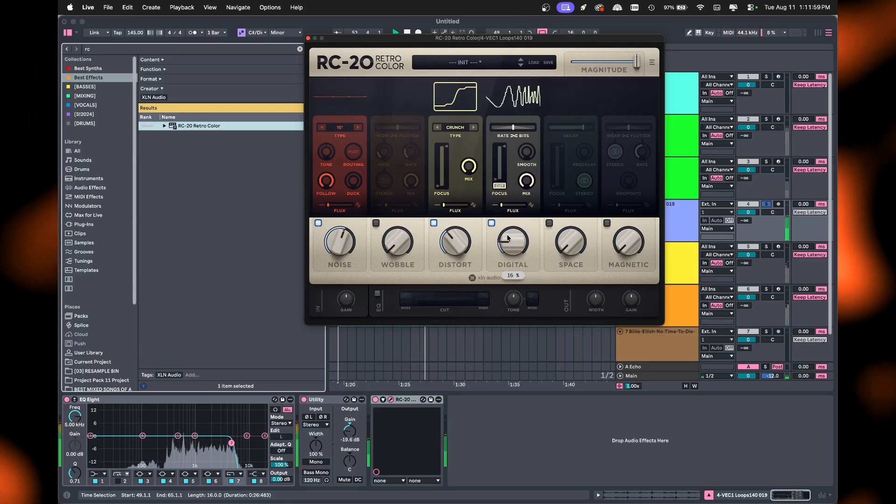
Check RC-20's effect on the drum loop and unsolo its track to hear it in the full mix.
key("s")
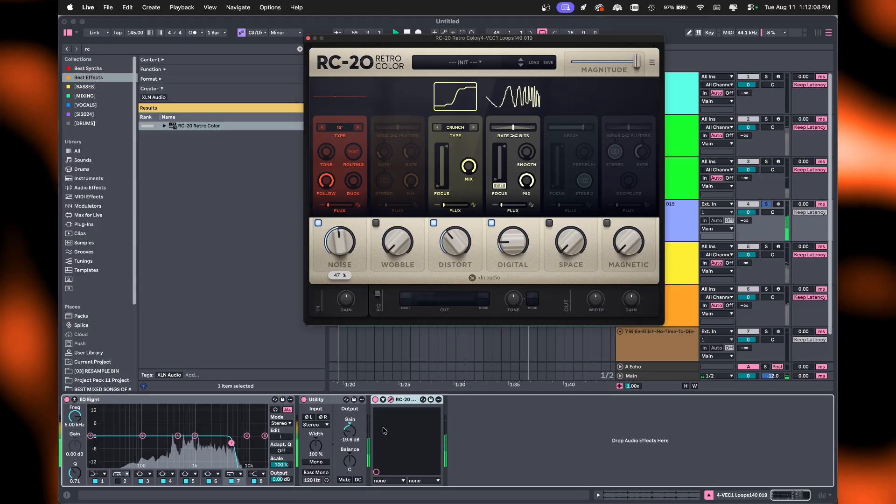
left_click(376, 401)
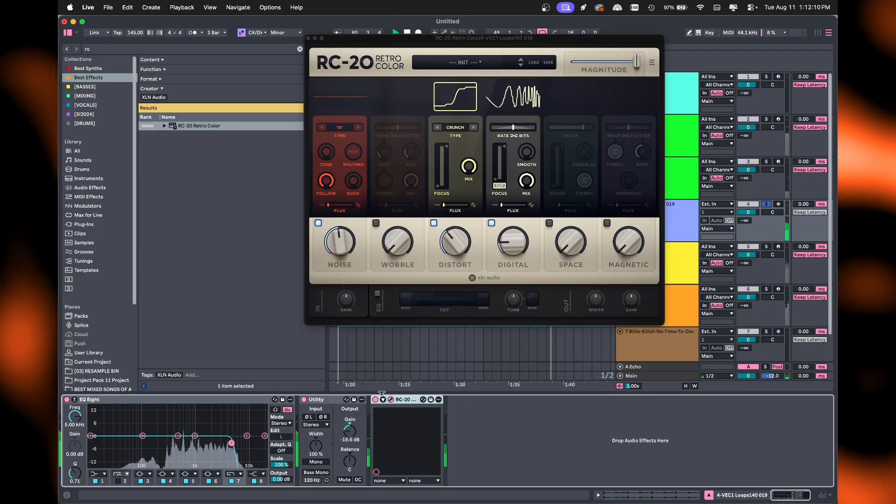
key("s")
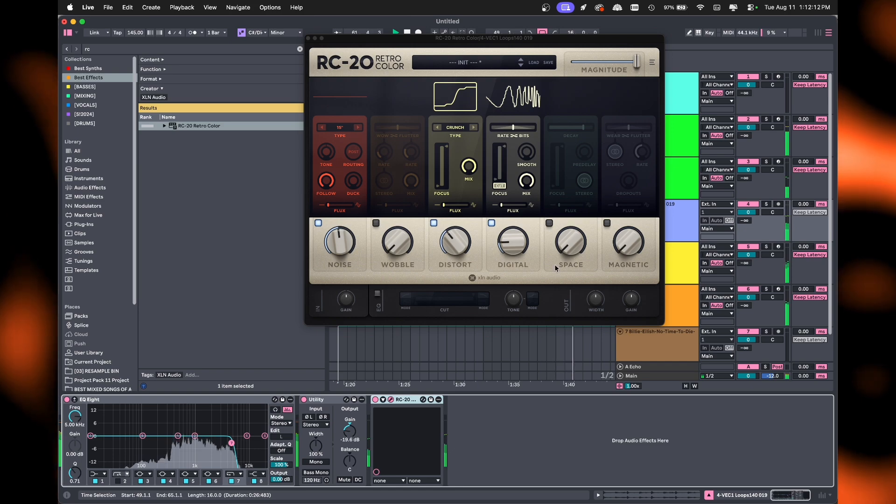
left_click(525, 155)
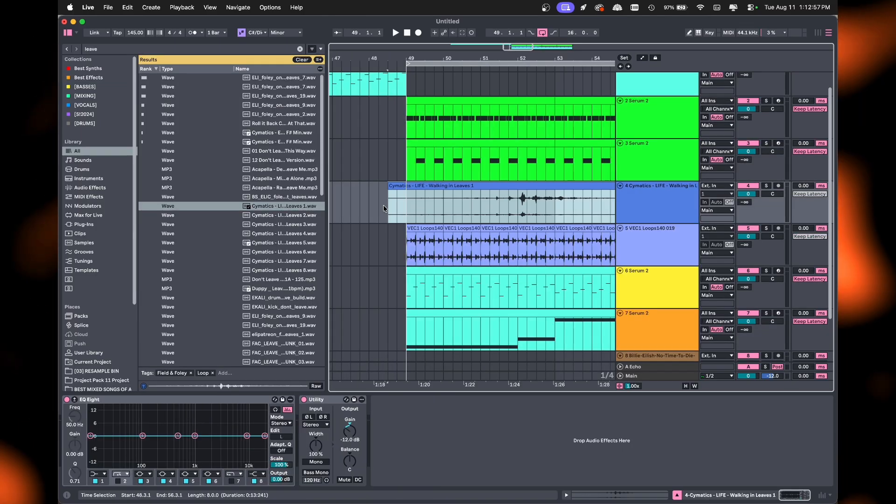
Adjust the Walking in Leaves 1 clip so it starts just after bar 49 and play it back.
scroll(516, 208, "up", 3)
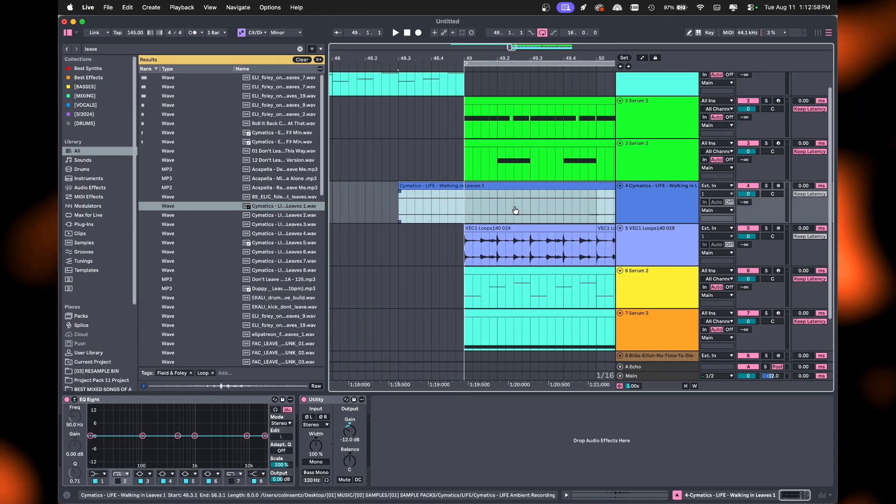
left_click(453, 202)
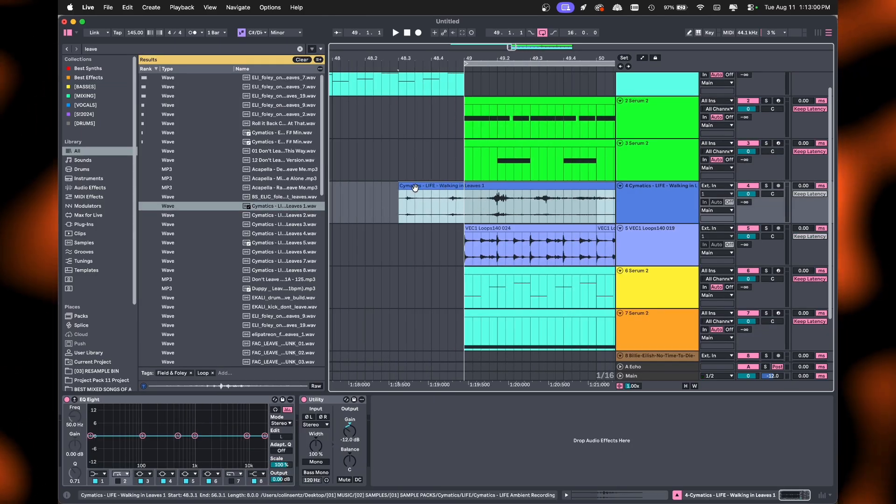
left_click_drag(400, 201, 473, 201)
key("space")
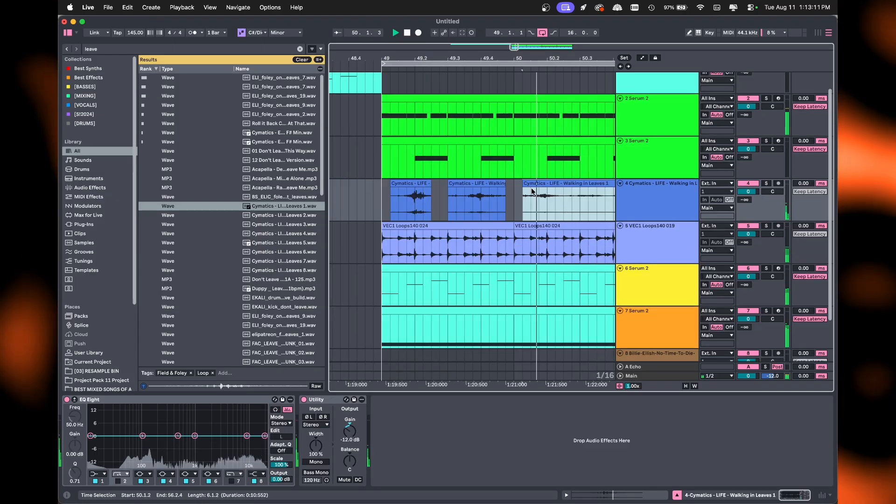
Split the third Walking in Leaves 1 clip at 50.2.4 and shift the following piece slightly later.
scroll(531, 192, "right", 3)
key("space")
key("space")
left_click(499, 198)
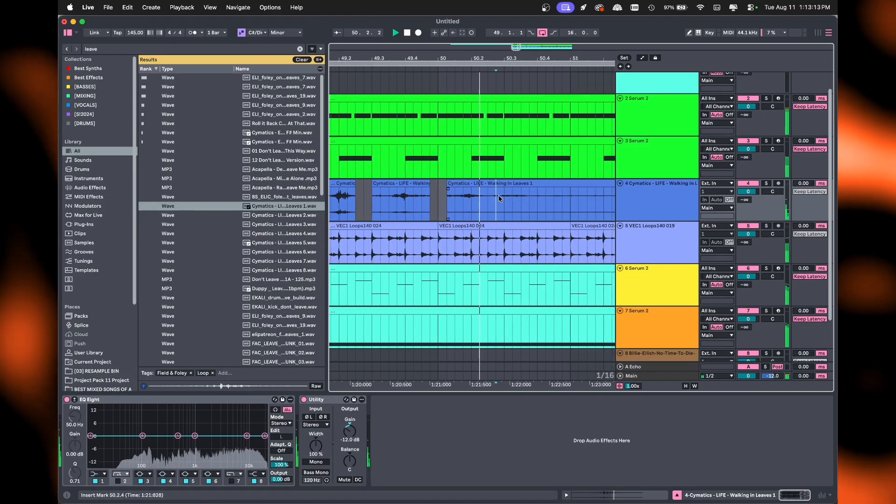
key("super+e")
left_click_drag(517, 184, 538, 181)
left_click(520, 196)
Play the track and adjust the Utility gain on the Walking in Leaves track to about -20 dB.
key("space")
key("space")
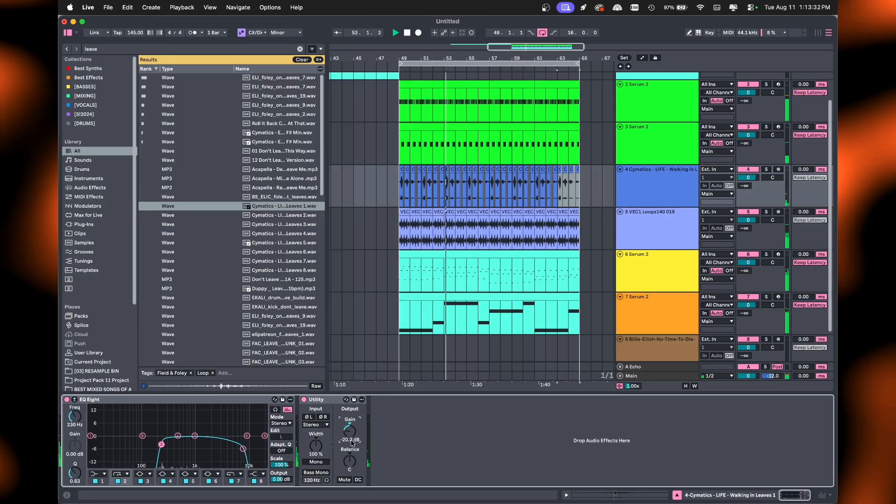
left_click_drag(353, 444, 353, 443)
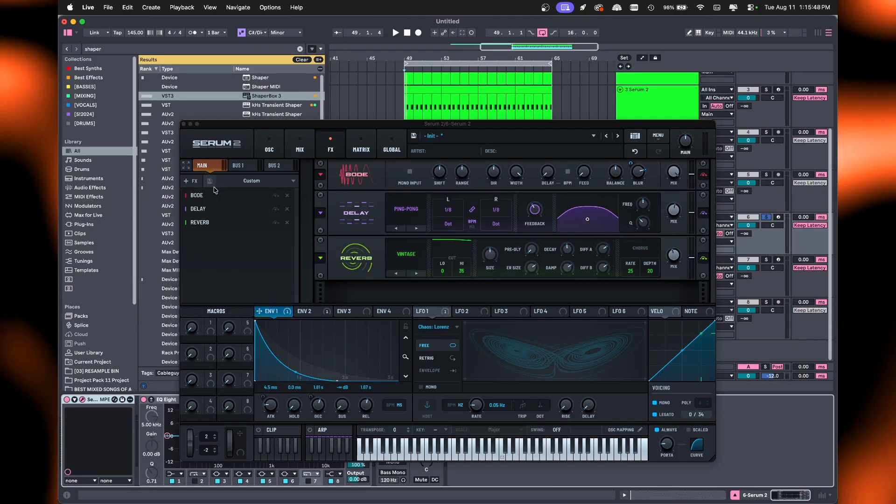
Add a Convolve effect after the Reverb in Serum 2's main FX chain and move the plug-in window clear of the browser.
left_click(189, 181)
left_click(199, 227)
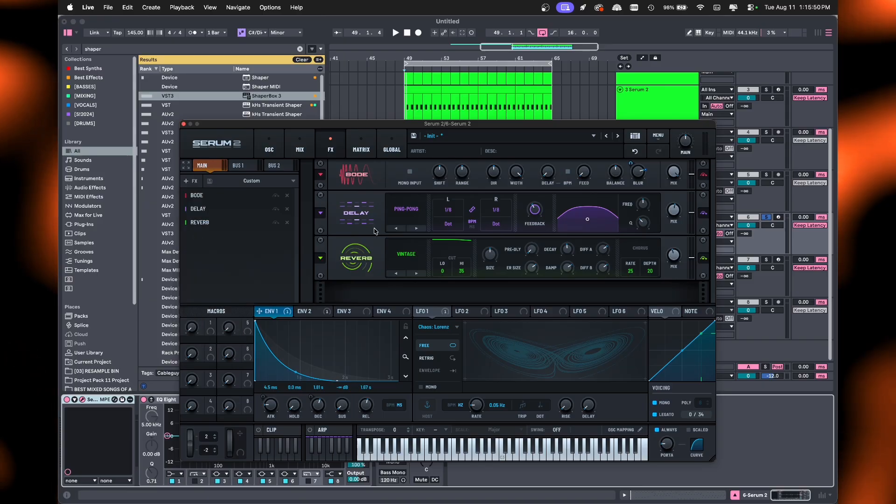
left_click_drag(326, 124, 457, 76)
Search the library for "foley" and audition the samples through DeliFB Foley 3.
left_click(300, 49)
type("foley")
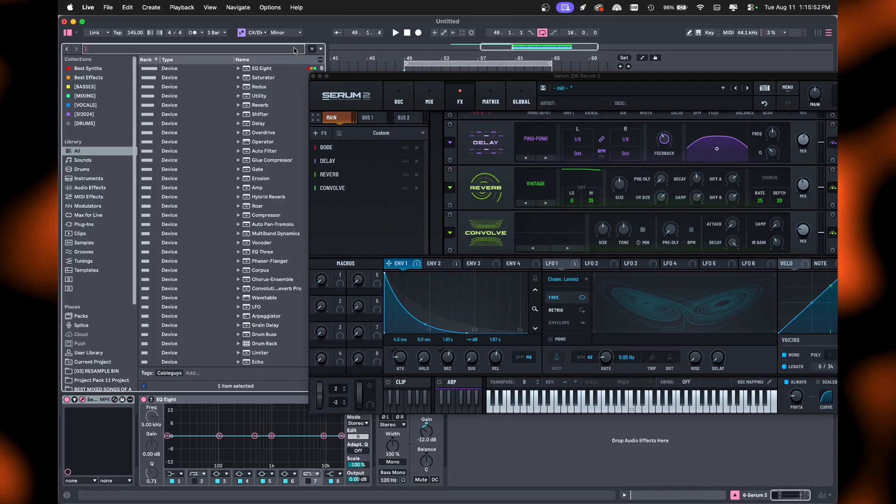
left_click(269, 152)
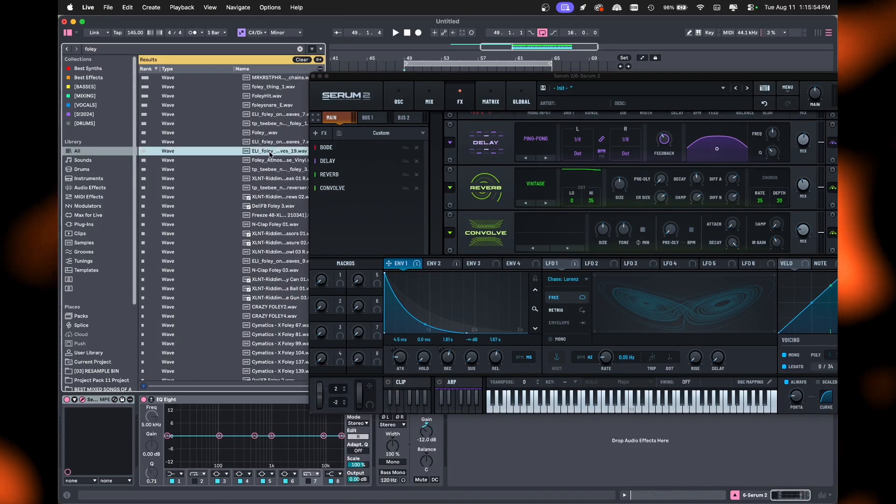
key("Down")
key("Down")
key("Down")
key("Down")
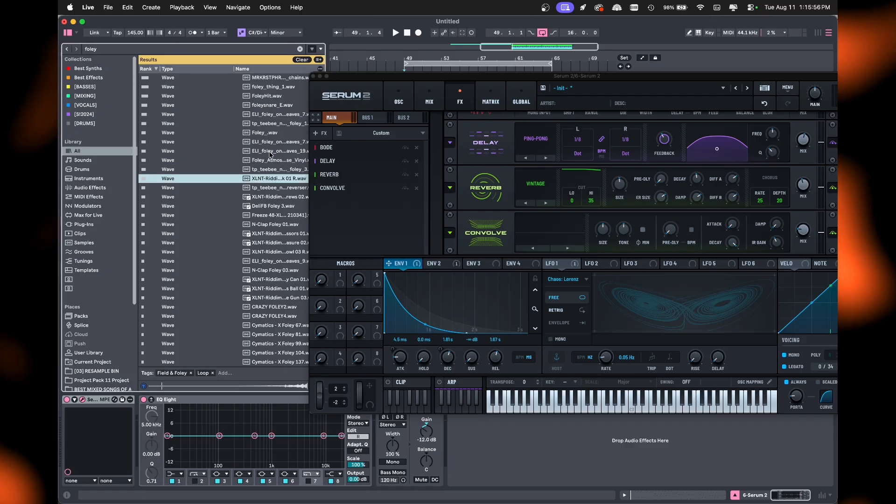
key("Down")
key("Down")
key("Down")
key("Down")
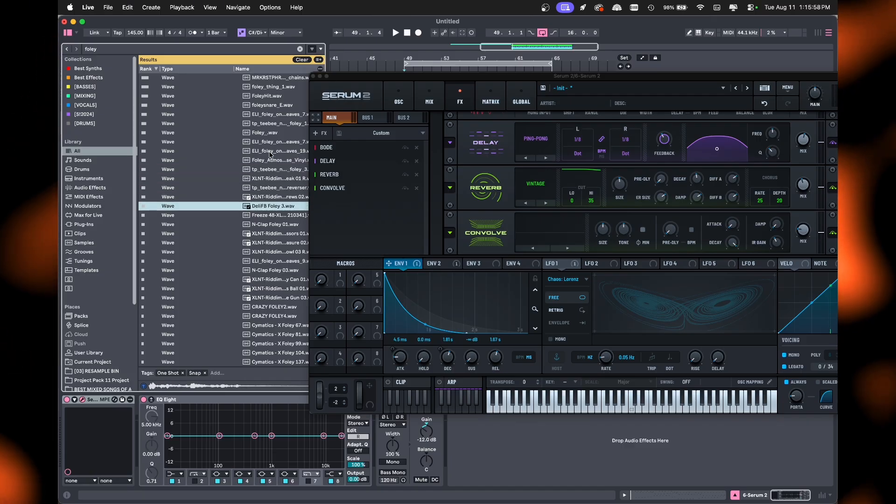
key("Up")
key("Up")
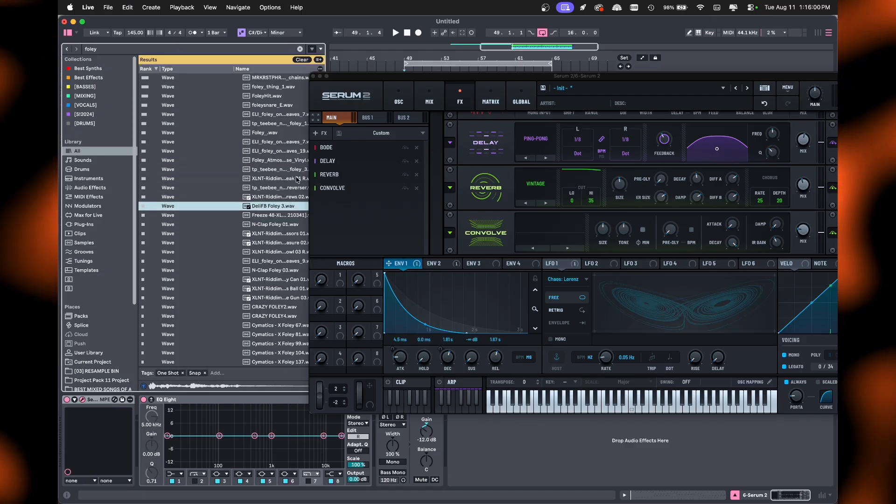
Load DeliFB Foley 3 as Convolve's impulse and adjust the Convolve mix during playback.
left_click_drag(266, 206, 548, 230)
key("space")
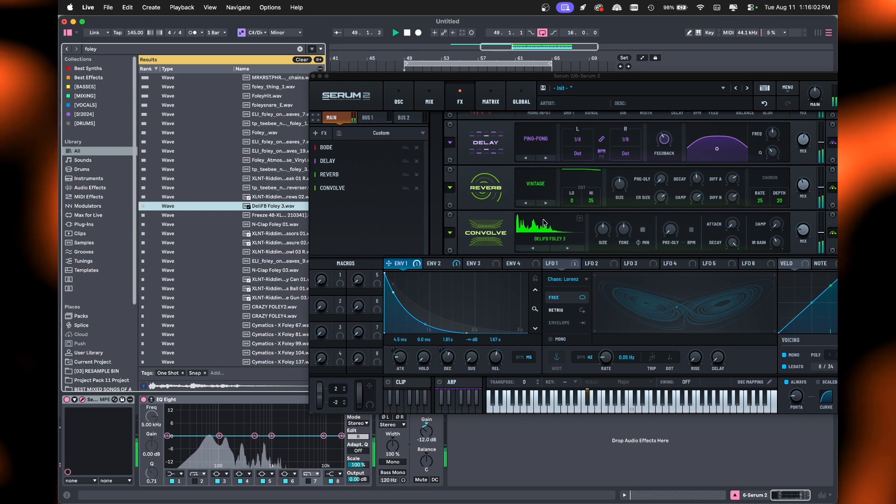
left_click(806, 229)
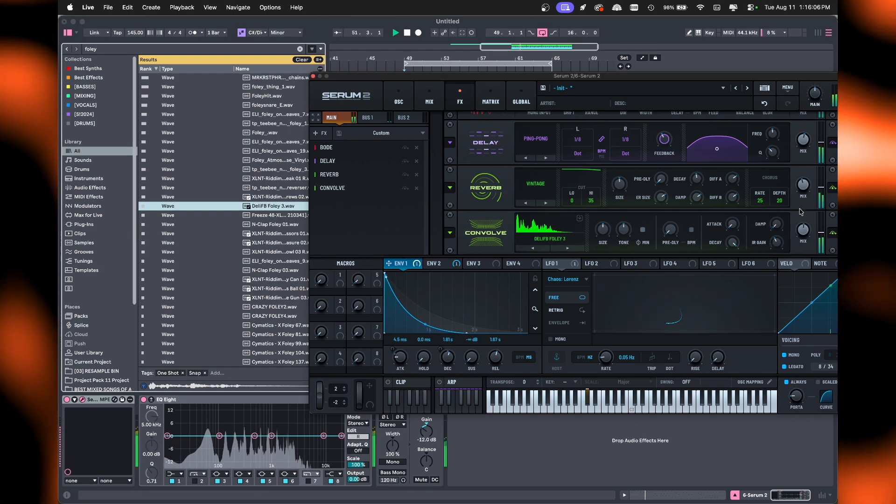
Adjust Convolve's Size, IR Gain and Tone, and play the part again.
left_click(604, 233)
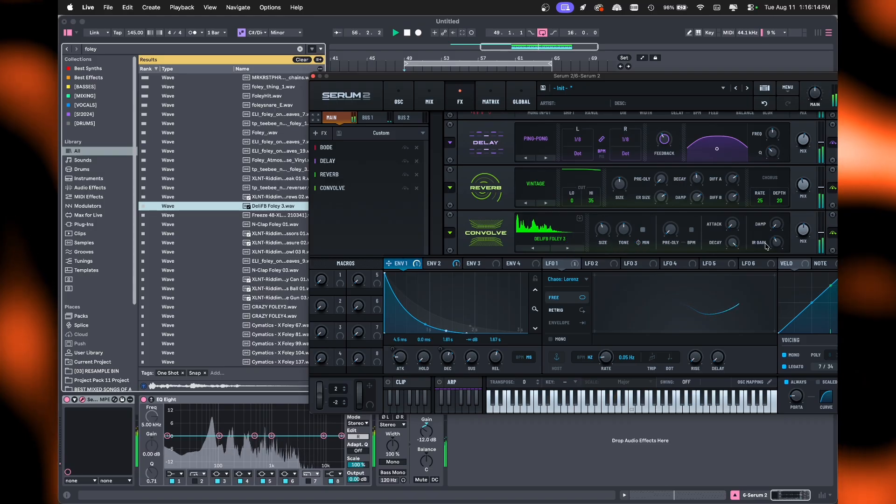
left_click_drag(775, 243, 732, 288)
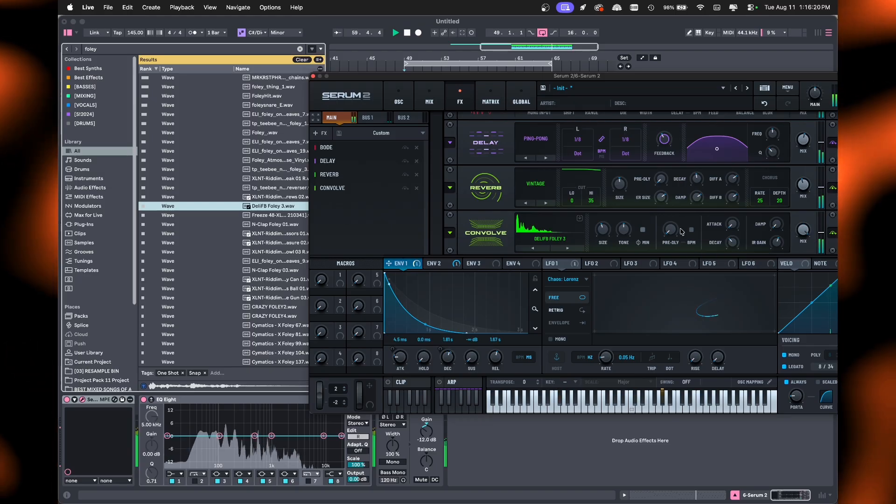
mouse_move(624, 229)
left_mouse_down()
mouse_move(626, 280)
mouse_move(625, 231)
left_mouse_up()
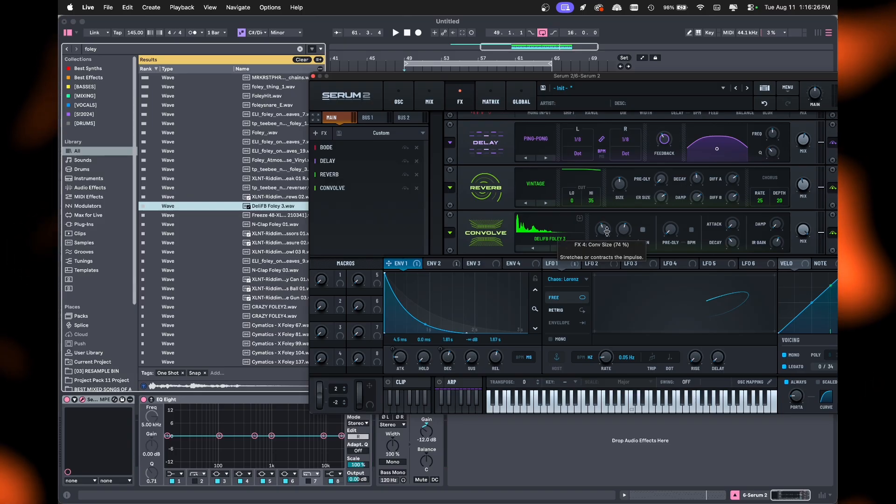
left_click_drag(603, 229, 602, 235)
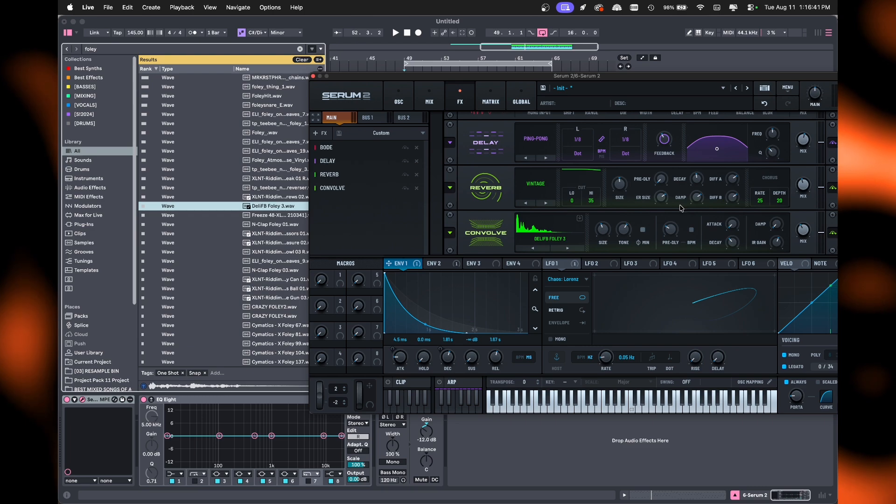
key("space")
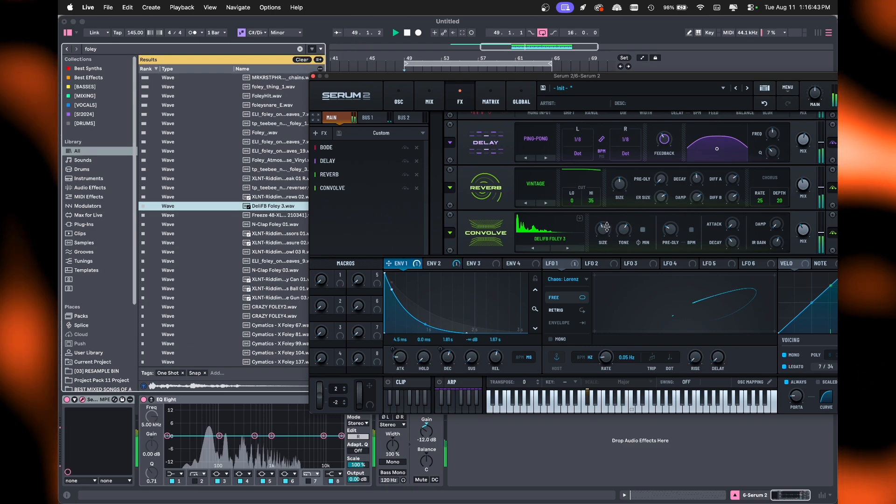
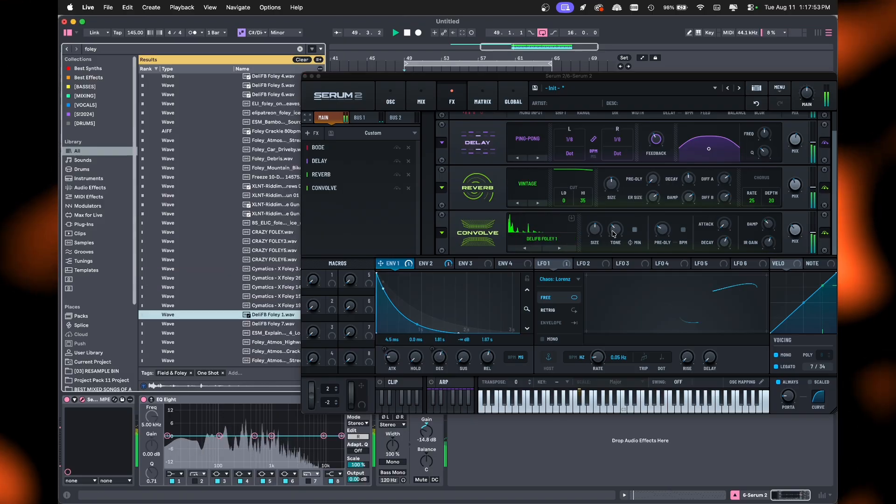
With DeliFB Foley 1 as the impulse, set Convolve's mix to about 36%, shorten its Decay and raise its Attack.
left_click(796, 237)
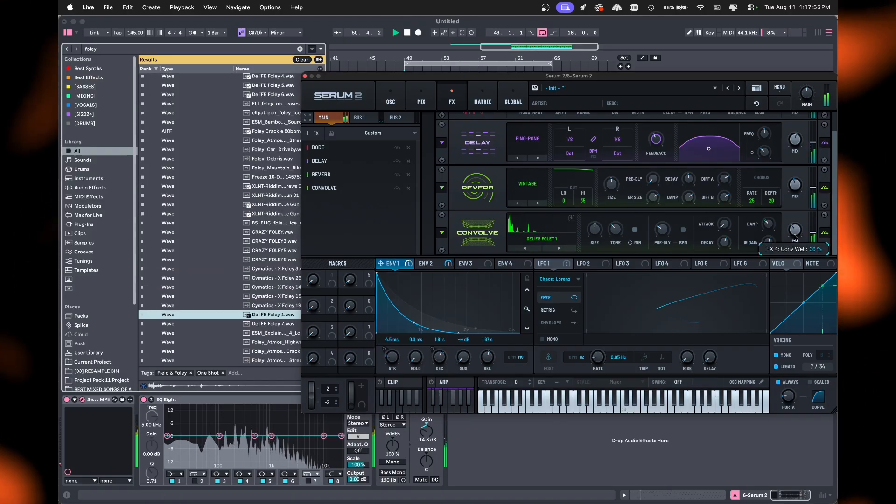
left_click_drag(723, 242, 724, 258)
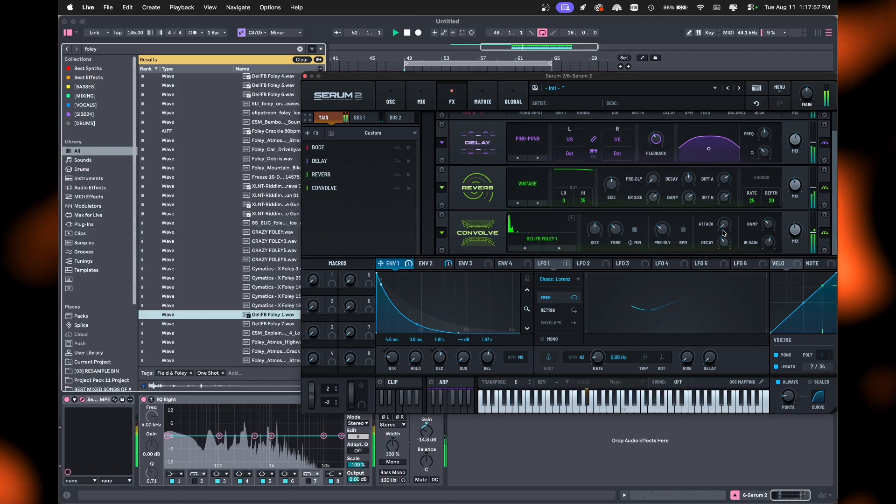
left_click_drag(723, 225, 723, 205)
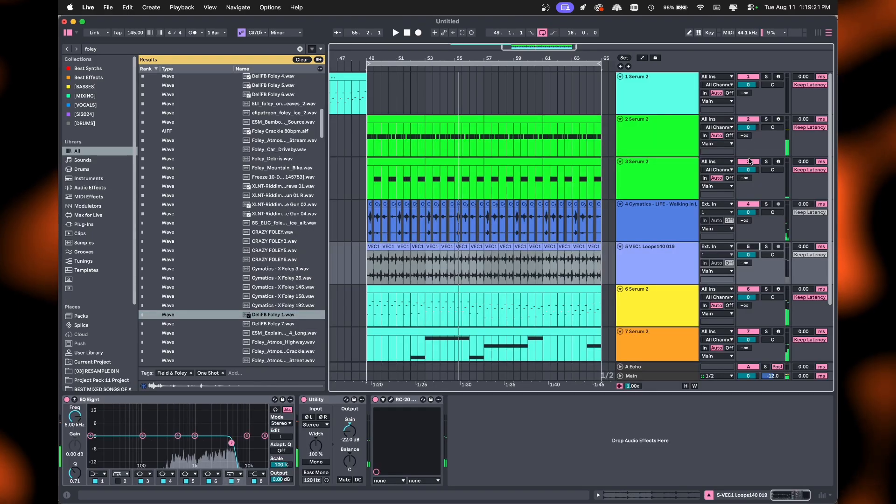
Insert an audio track below the 7 Serum 2 track.
scroll(466, 146, "down", 2)
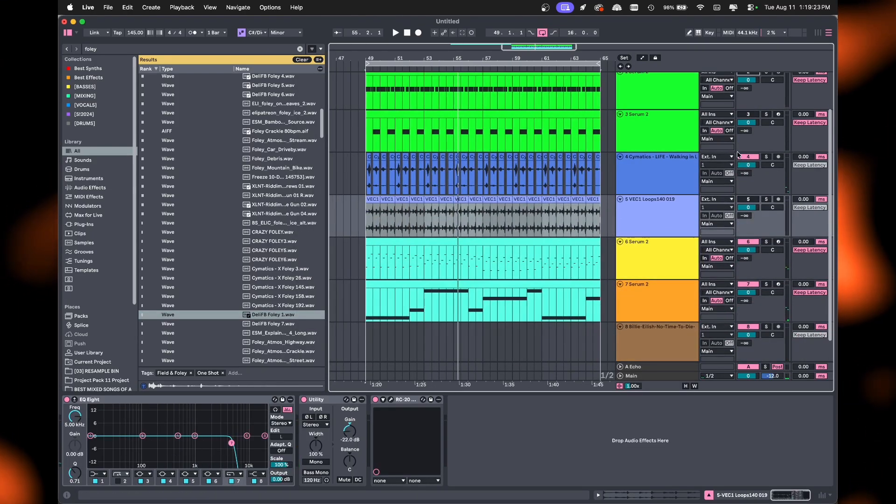
scroll(634, 303, "down", 1)
left_click(634, 303)
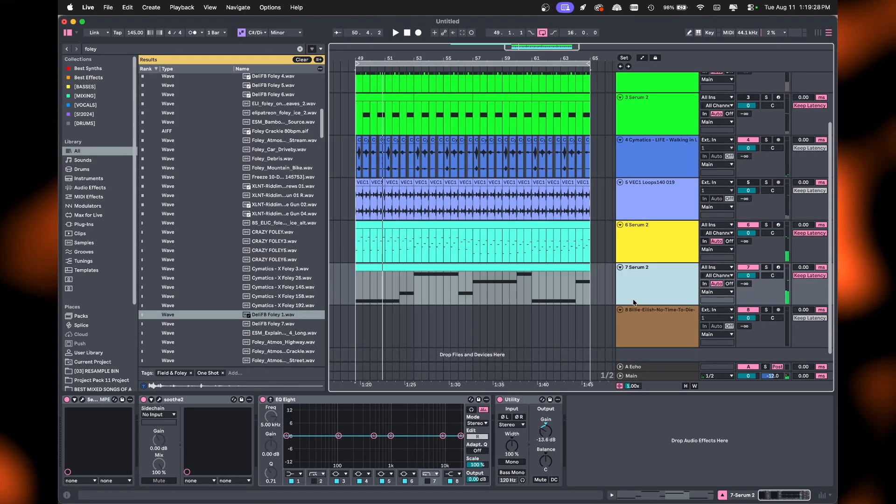
key("super+t")
left_click(639, 313)
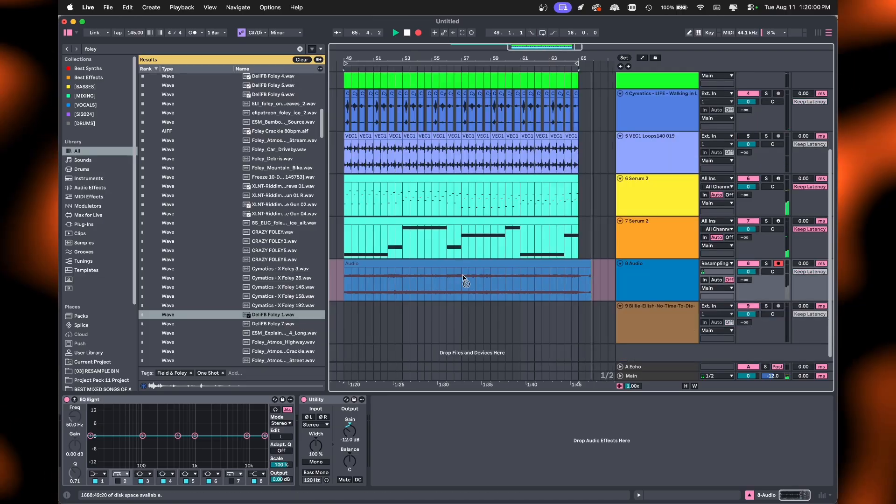
Stop the resampling recording and paste the recorded Audio clip at bar 73 on the same track.
key("space")
scroll(467, 280, "right", 5)
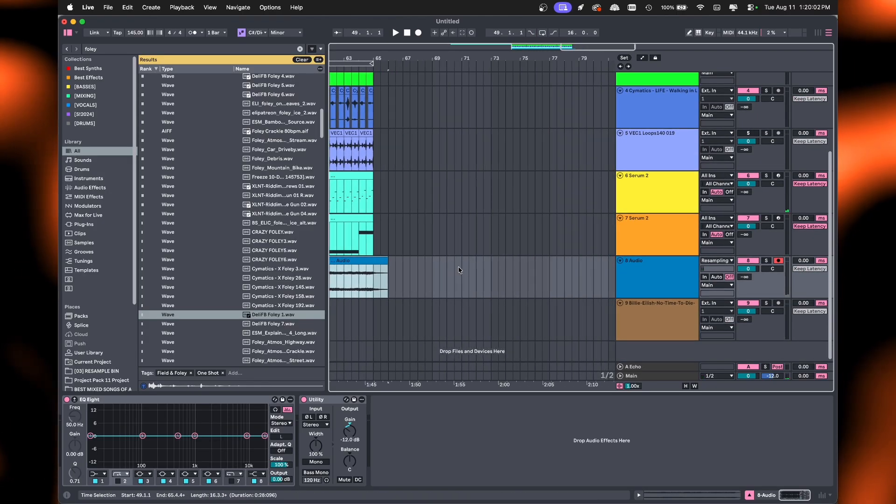
left_click(485, 282)
left_click(489, 279)
key("super+v")
scroll(489, 279, "right", 1)
scroll(460, 261, "up", 5)
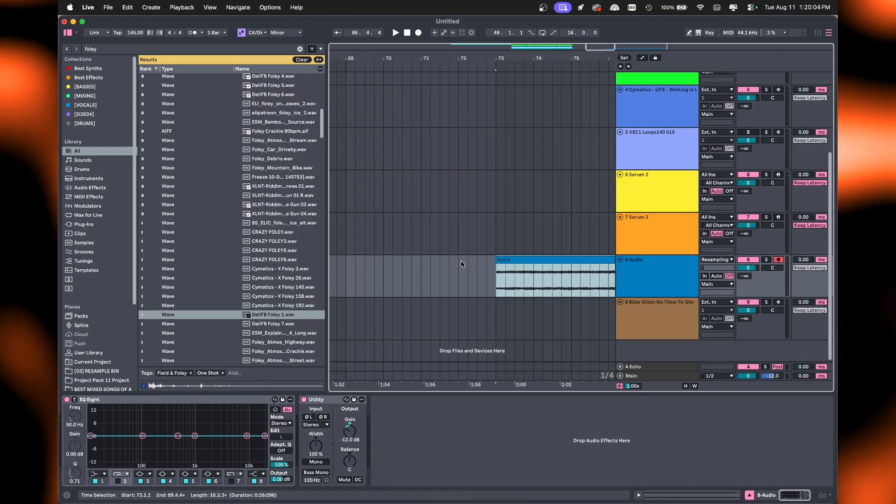
Solo the 8 Audio track and repeat a one-beat slice of its recorded clip near bar 73.
key("s")
scroll(461, 261, "right", 2)
scroll(461, 261, "right", 1)
key("space")
left_click_drag(428, 274, 442, 259)
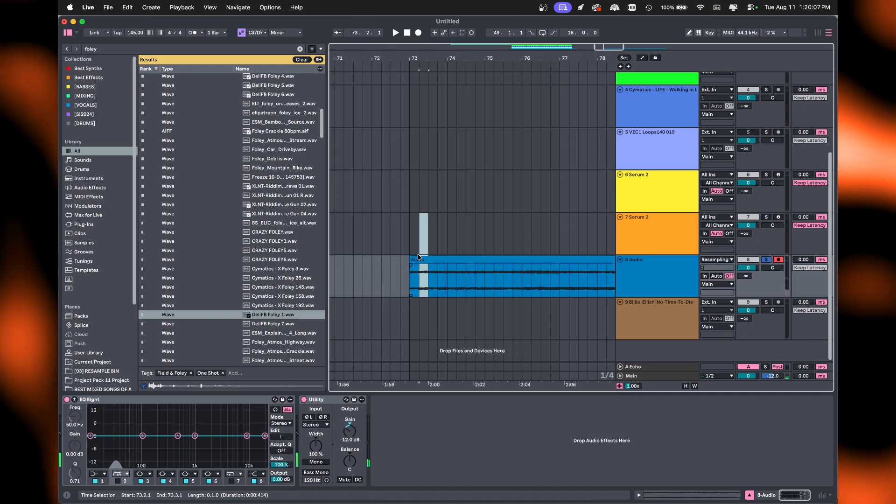
key("super+d")
key("super+d")
key("super+d")
key("super+d")
Continue duplicating the one-beat slices on 8 Audio until they fill bar 73 up to bar 77.
left_click(424, 259, "shift")
left_click(433, 260, "shift")
left_click(442, 259)
key("super+d")
key("super+d")
key("super+d")
key("super+d")
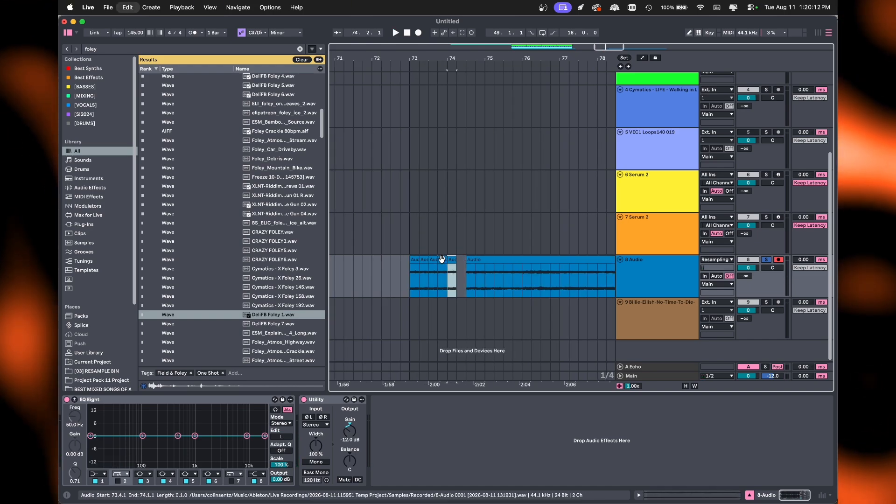
key("super+d")
key("super+d")
key("super+d")
key("super+d")
key("super+d")
key("super+d")
key("super+d")
key("super+d")
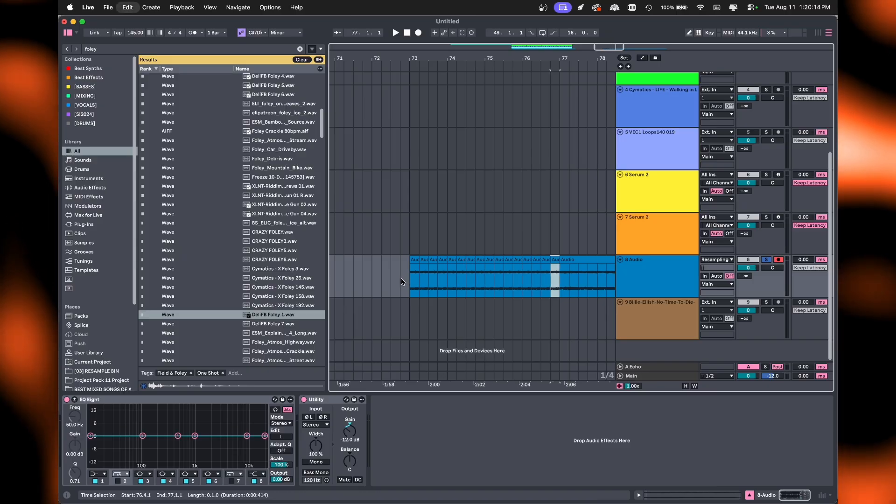
Play the one-beat chops, and duplicate the half-beat slice at 73.1.1 repeatedly over the following beats.
left_click(401, 281)
key("space")
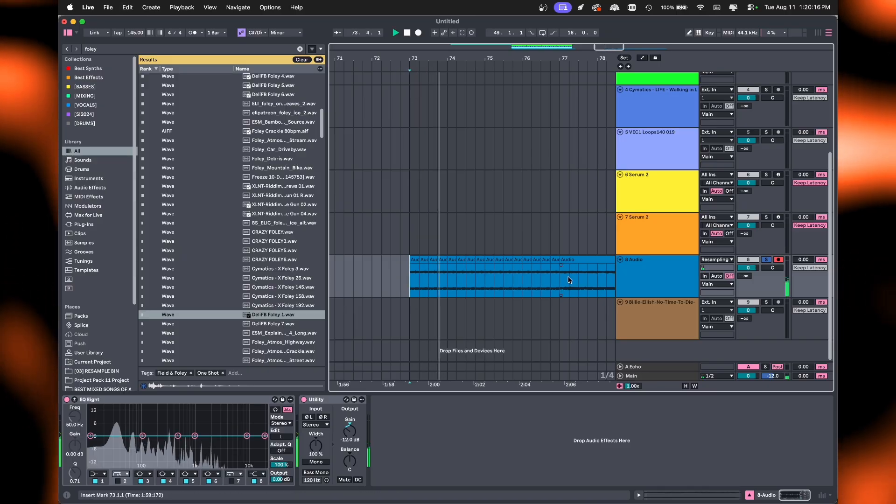
scroll(425, 260, "up", 3)
key("space")
left_click_drag(404, 260, 395, 260)
key("super+d")
key("super+d")
key("super+d")
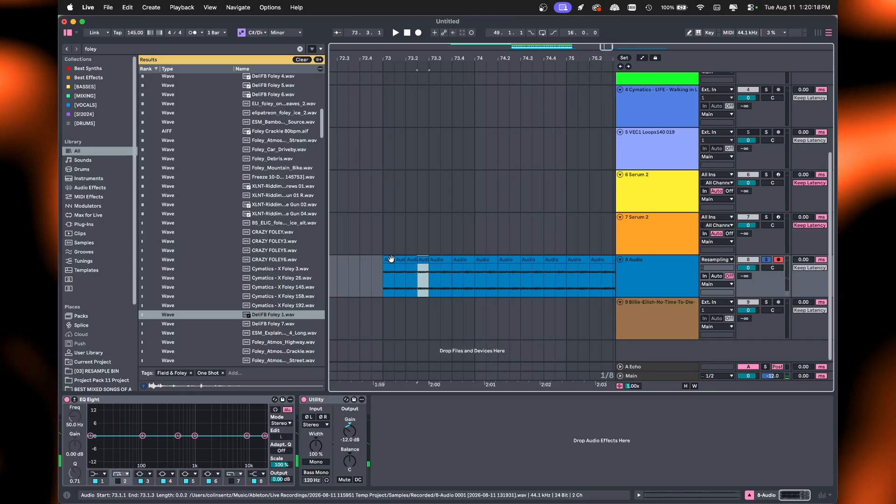
left_click(392, 259, "shift")
key("super+d")
key("super+d")
key("super+d")
Play the half-beat pattern from bar 73 and duplicate its two-bar block twice.
left_click(391, 259)
key("space")
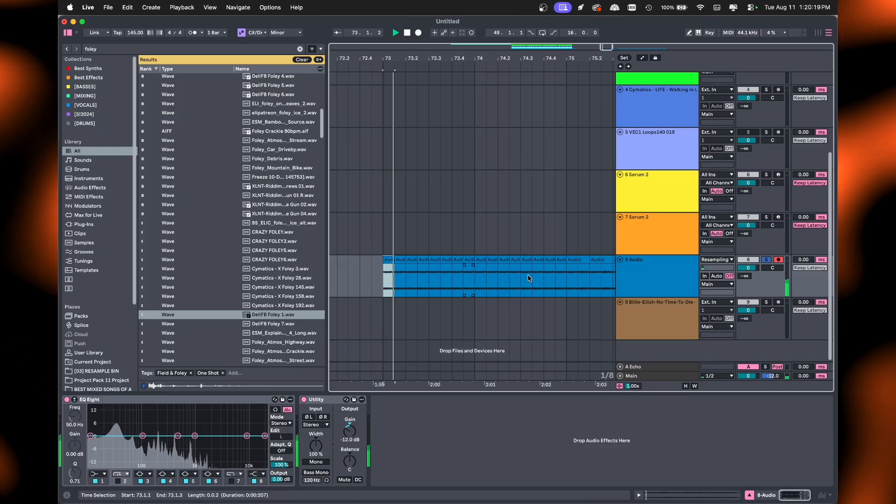
left_click(562, 261, "shift")
key("super+d")
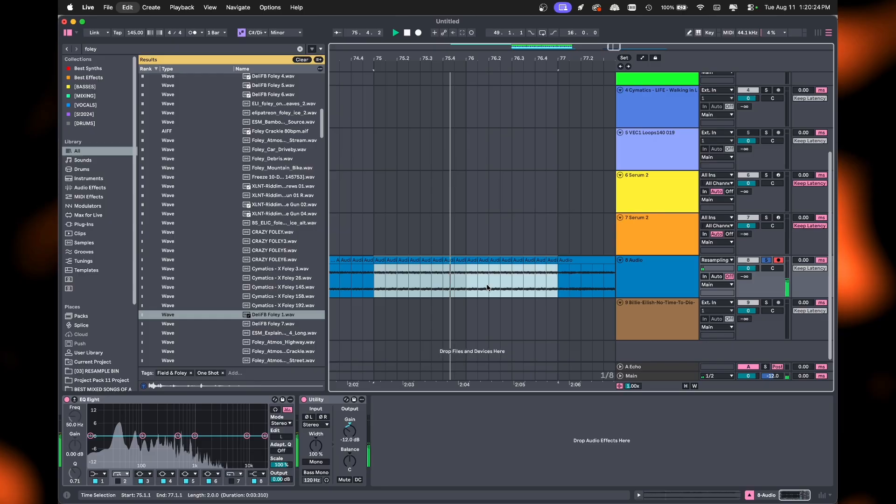
key("super+d")
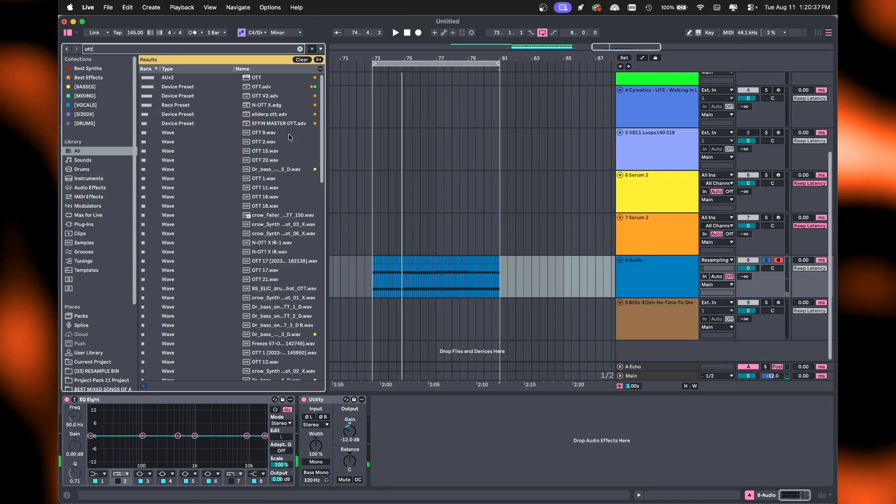
Add the OTT V2 preset to 8 Audio and lower its overall output to 16.4 dB during playback from bar 73.
double_click(264, 96)
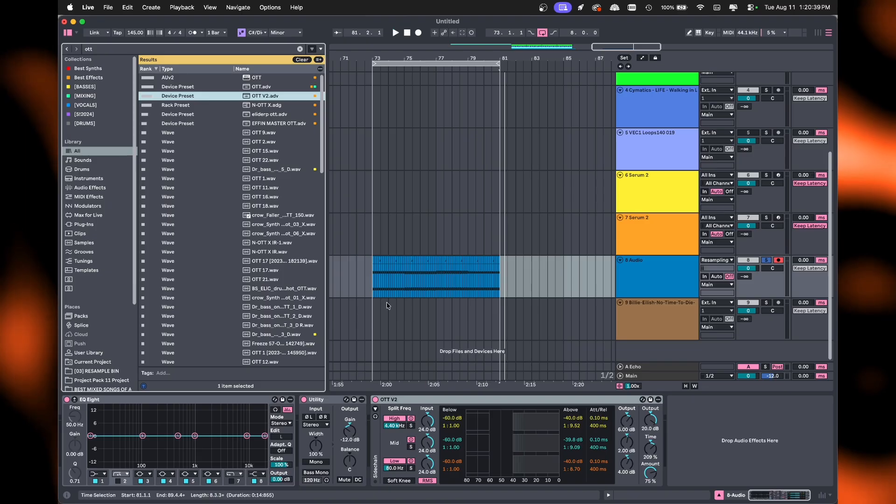
left_click(374, 285)
key("space")
left_click_drag(650, 421, 650, 424)
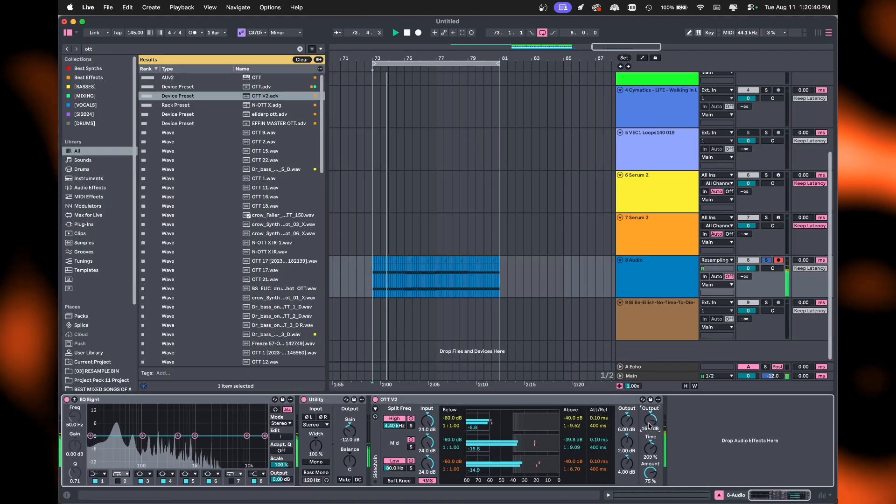
scroll(373, 268, "up", 10)
key("space")
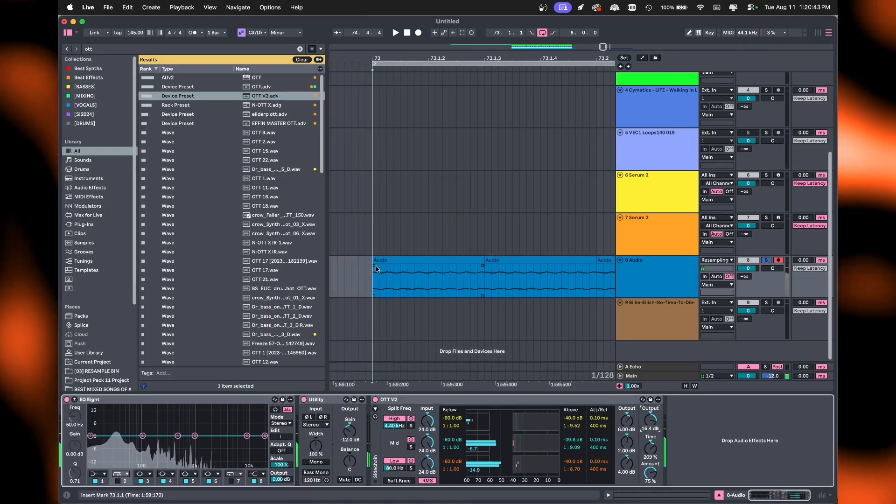
Adjust the fades at both ends of the first half-beat slice at bar 73 and duplicate it over the following slices.
left_click(374, 267)
left_click(480, 268)
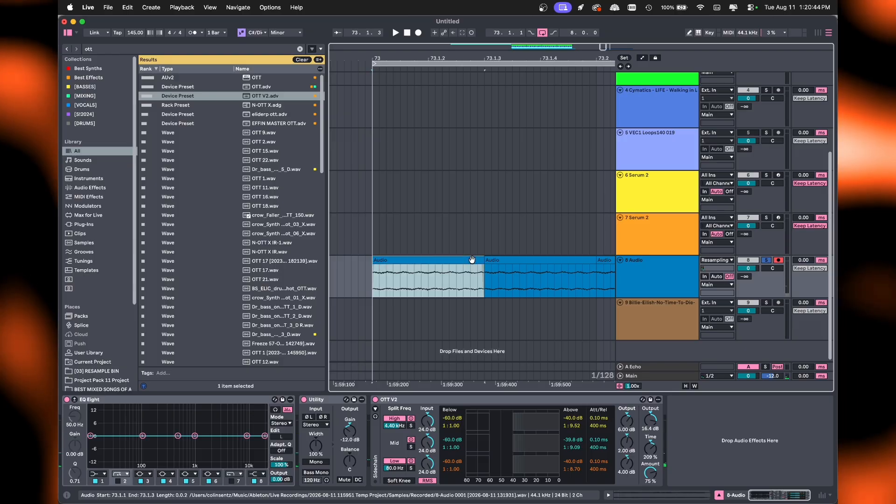
scroll(480, 267, "down", 4)
key("super+d")
key("super+d")
key("super+d")
key("super+d")
scroll(460, 255, "down", 2)
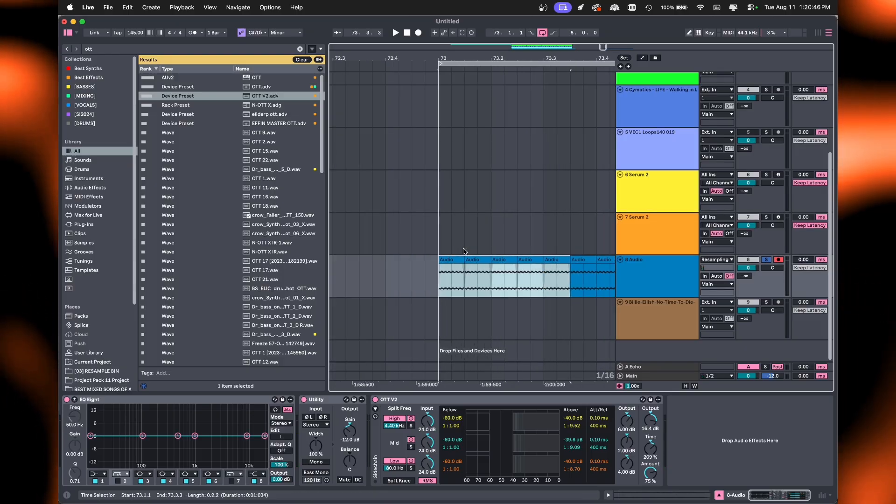
Duplicate the faded slices onward past bar 75 while playing the loop, and undo the last duplications.
key("super+d")
key("space")
scroll(463, 252, "down", 5)
key("super+d")
key("super+d")
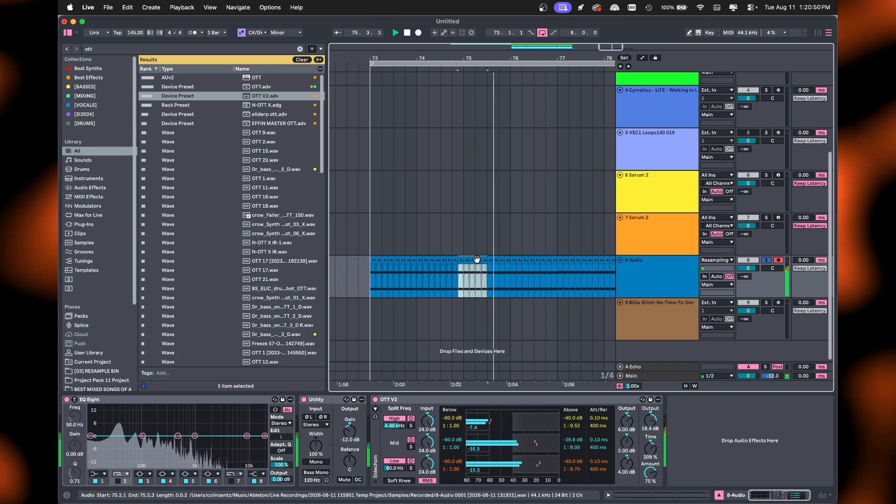
key("space")
key("super+d")
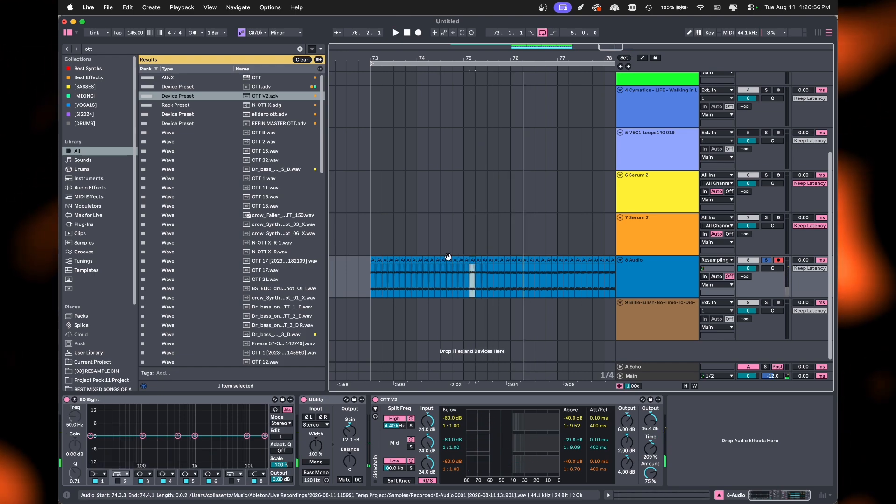
key("super+z")
key("super+z")
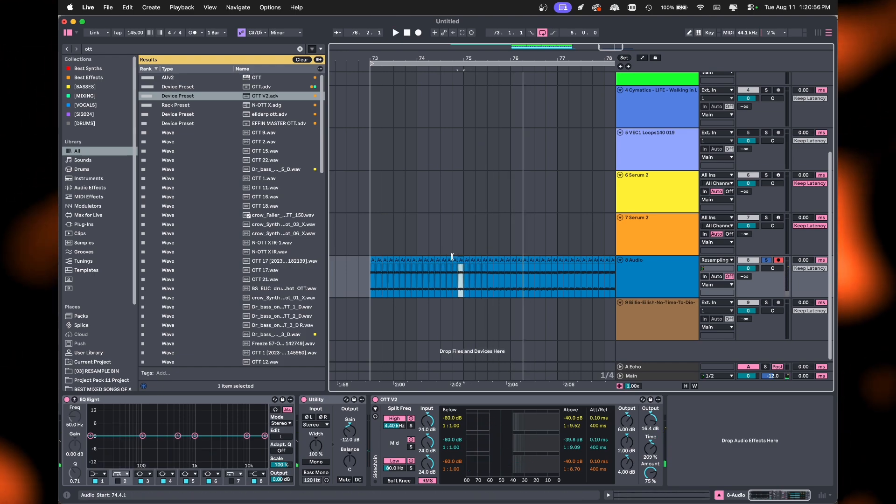
Play from bar 73 and duplicate the two-bar block of slices in bars 73–75 until it reaches bar 81.
left_click(373, 260)
key("space")
left_click(461, 262, "shift")
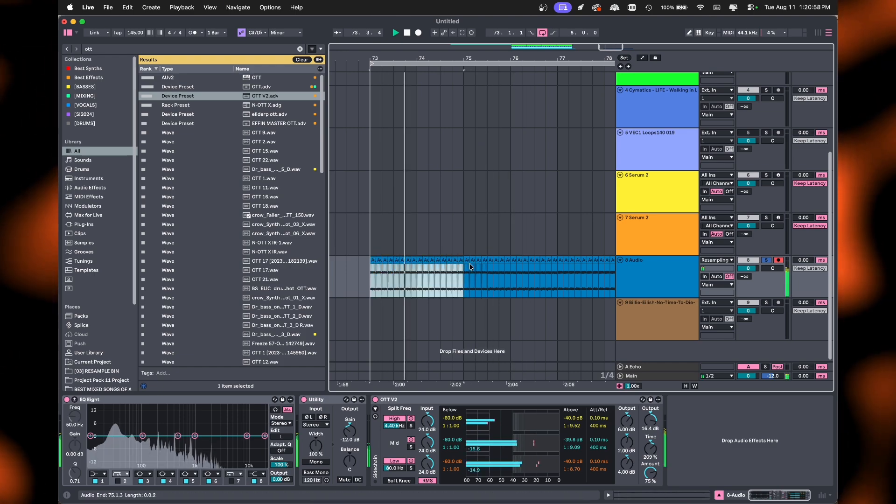
key("super+d")
scroll(508, 284, "right", 2)
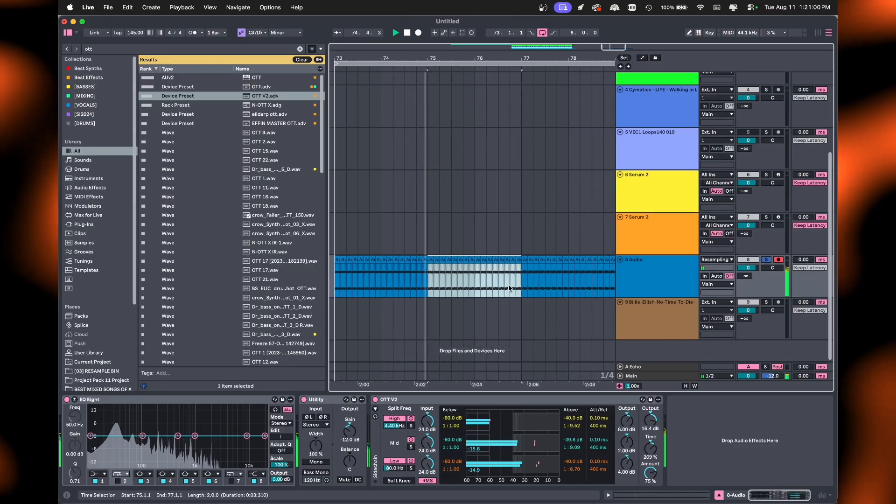
key("super+d")
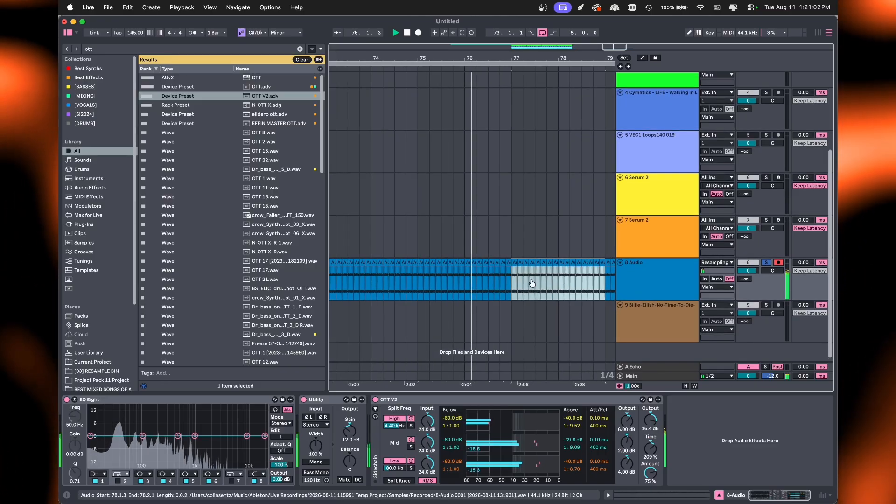
scroll(518, 287, "right", 4)
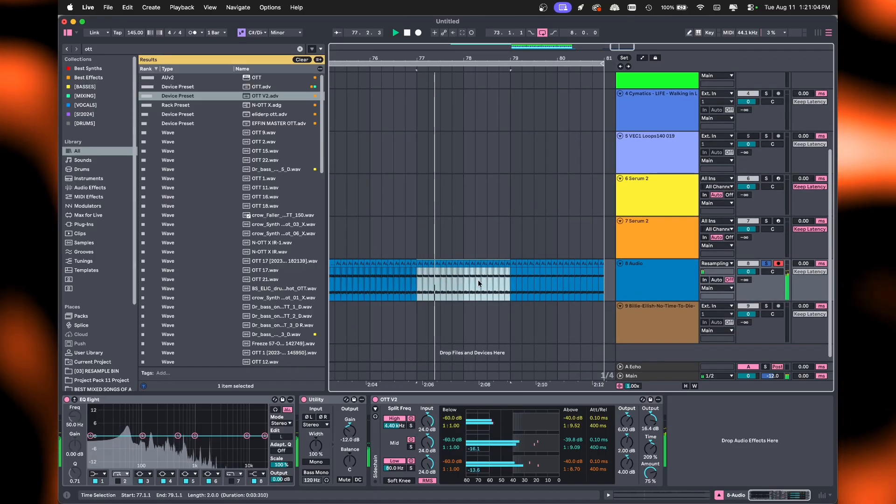
key("super+d")
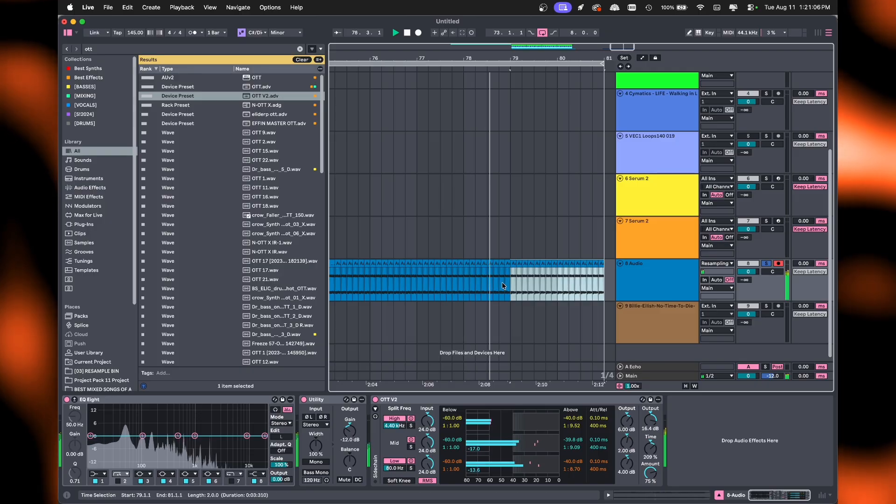
Set all slices between bars 73 and 81 to Complex warp mode and transpose them to -8 st.
scroll(537, 283, "right", 2)
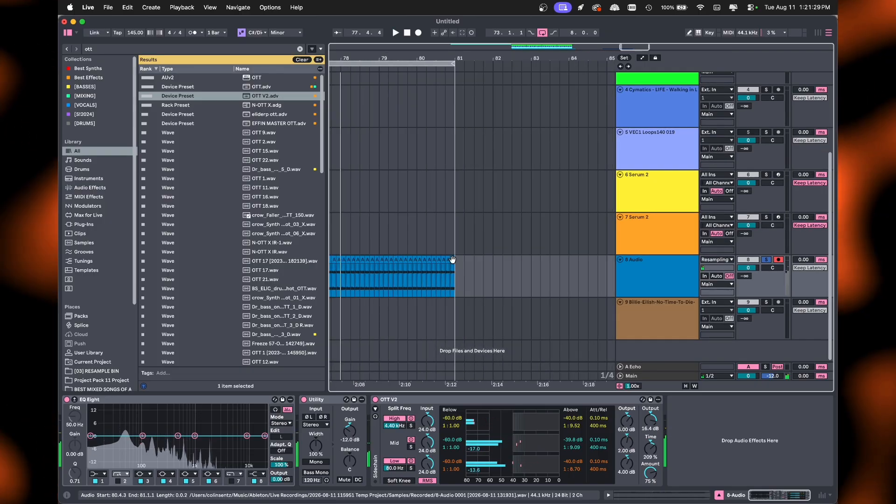
double_click(452, 260, "shift")
left_click(89, 367)
left_click(79, 404)
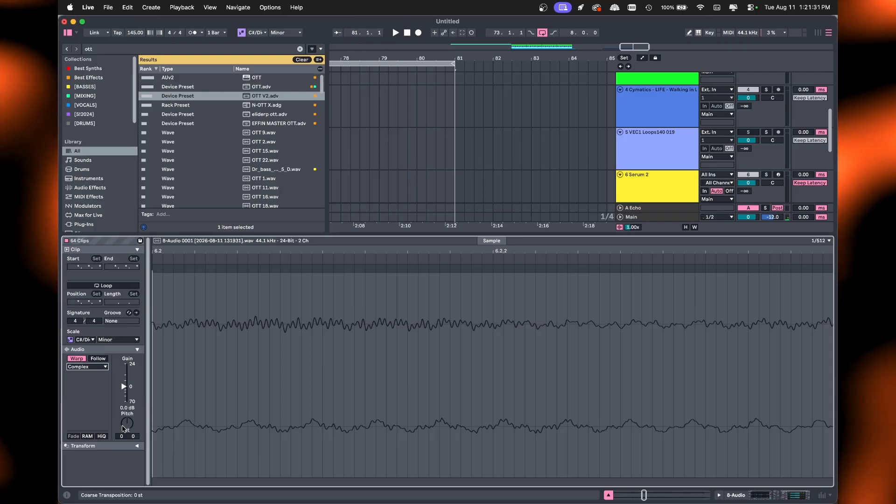
left_click_drag(127, 423, 124, 429)
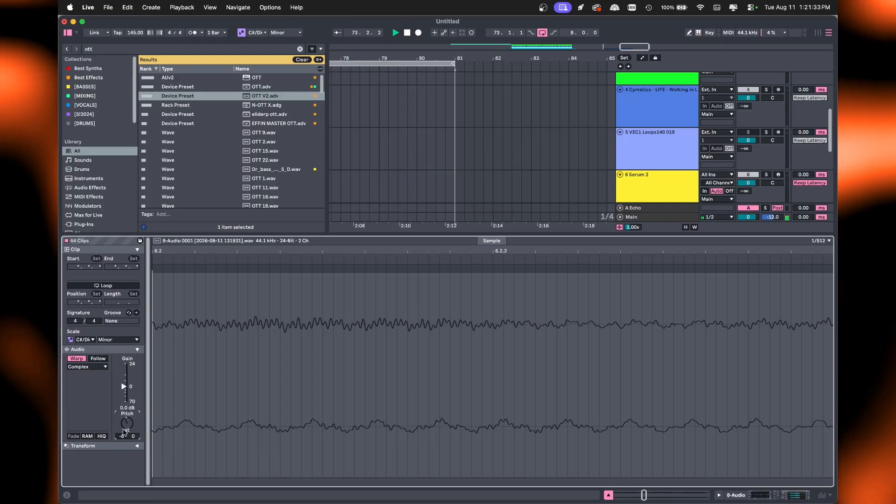
scroll(416, 153, "down", 5)
scroll(416, 152, "left", 5)
scroll(417, 154, "down", 4)
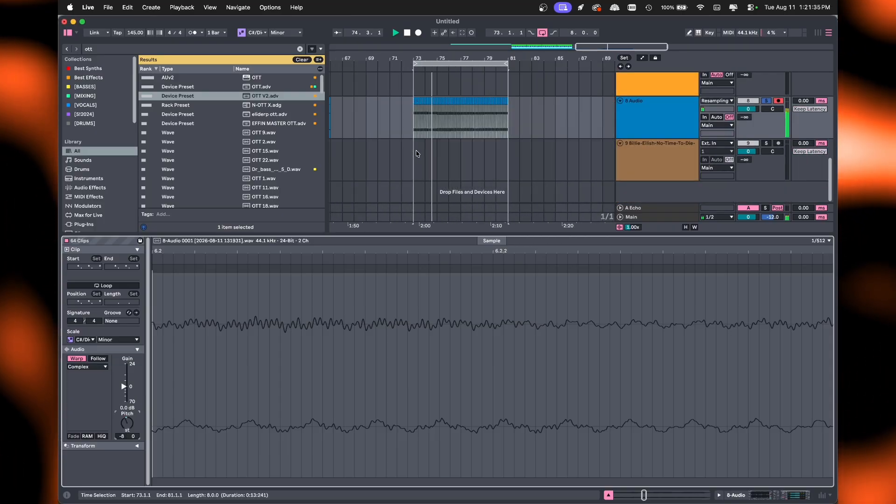
scroll(417, 154, "up", 3)
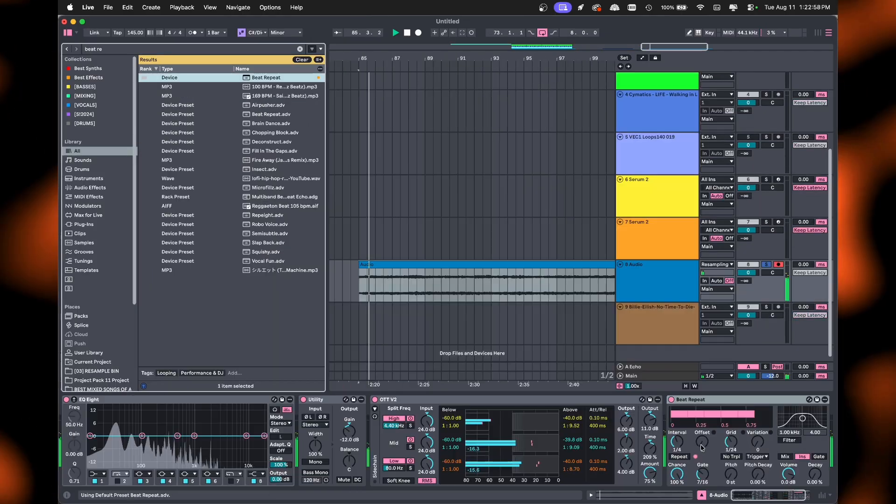
Adjust Beat Repeat's Grid on 8 Audio, and inspect the recorded clip starting at bar 97.
left_click_drag(731, 448, 730, 438)
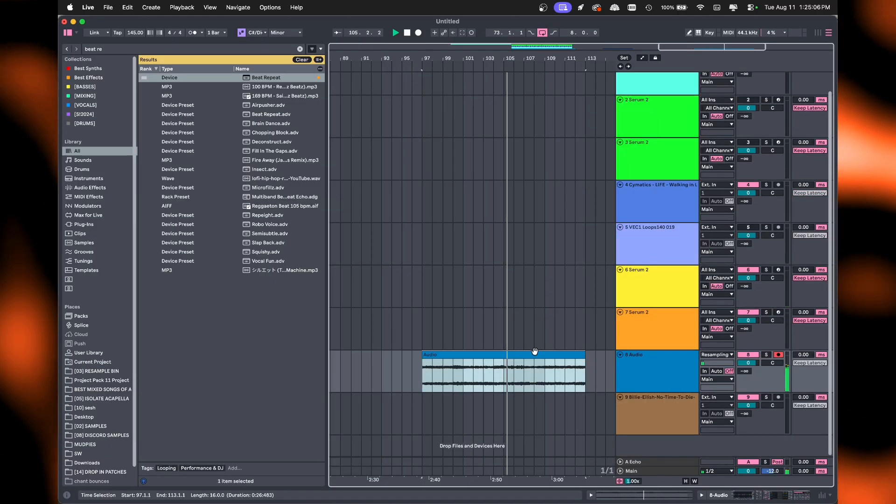
scroll(537, 363, "up", 5)
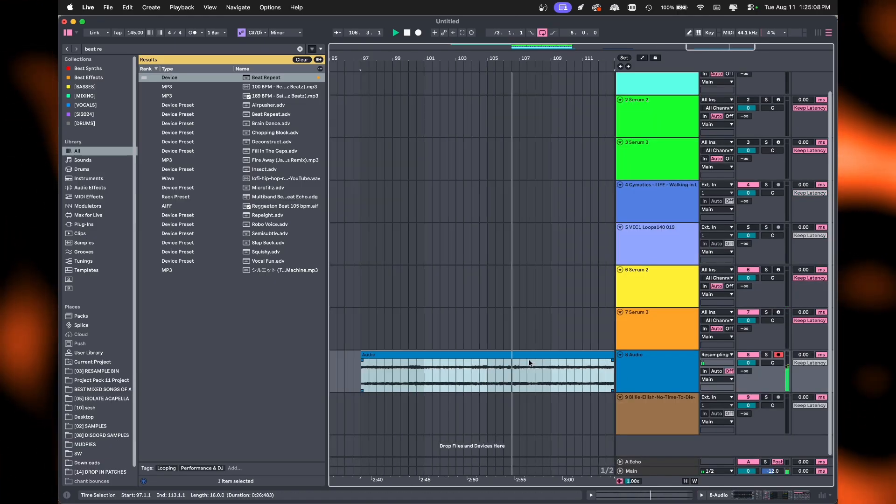
scroll(536, 363, "down", 4)
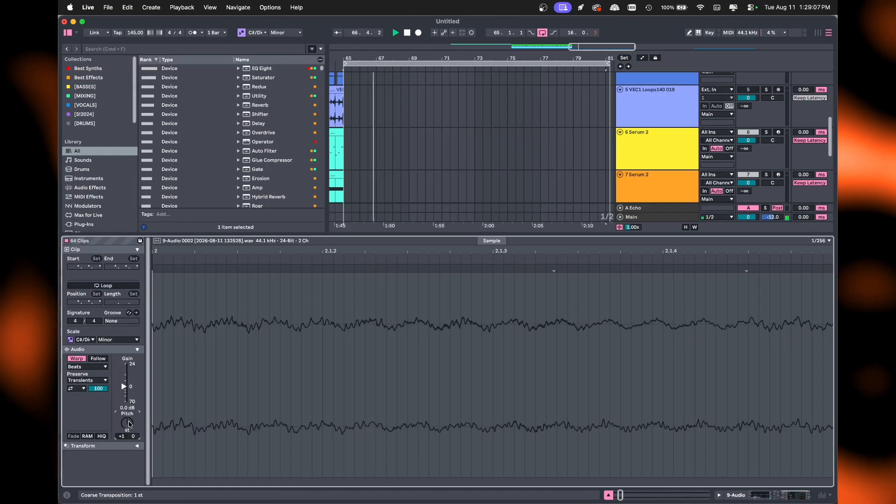
Set the 9 Audio slices in bars 65–81 to Complex warp mode, transpose them to +4 st and show the full arrangement.
left_click(88, 367)
left_click(86, 401)
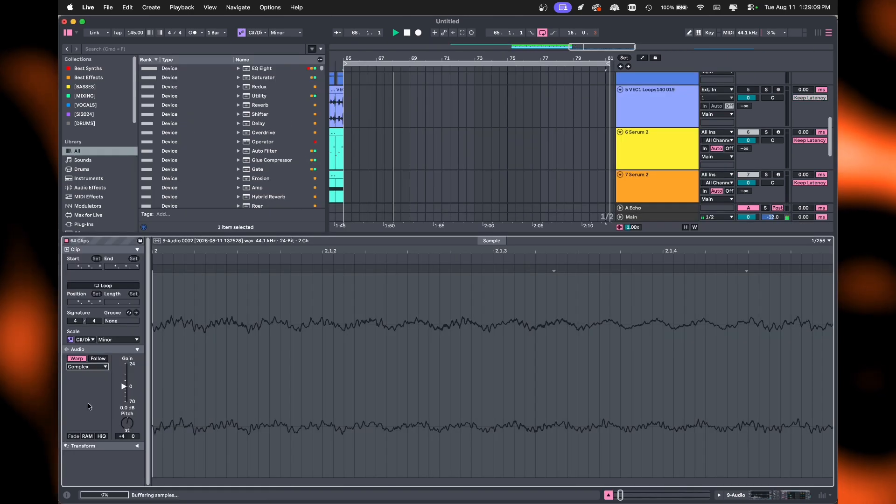
left_click(609, 495)
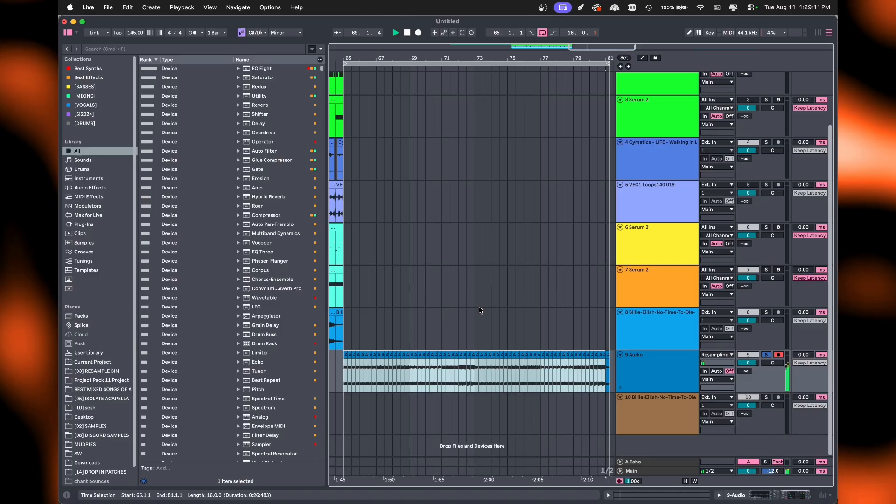
scroll(426, 339, "up", 5)
scroll(426, 339, "down", 6)
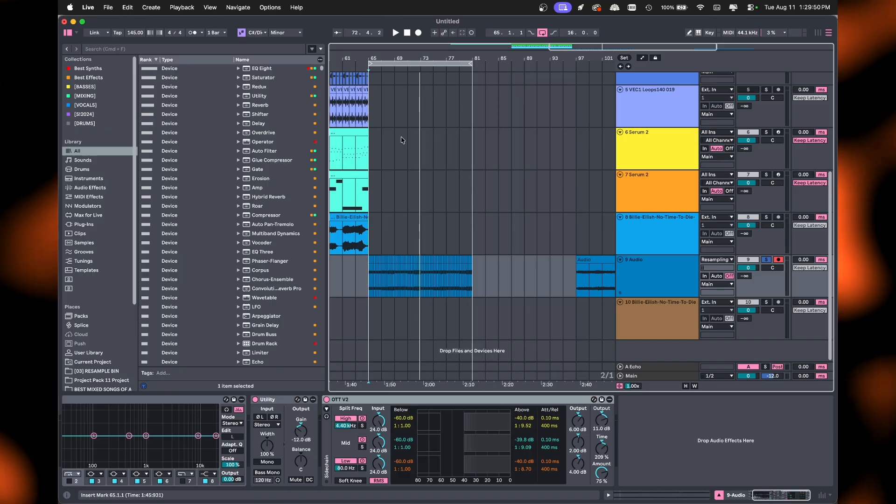
Review the device chains of the two Serum 2 tracks and VEC1 Loops140 019, and return to 9 Audio at bar 65.
scroll(420, 234, "left", 5)
scroll(439, 313, "right", 2)
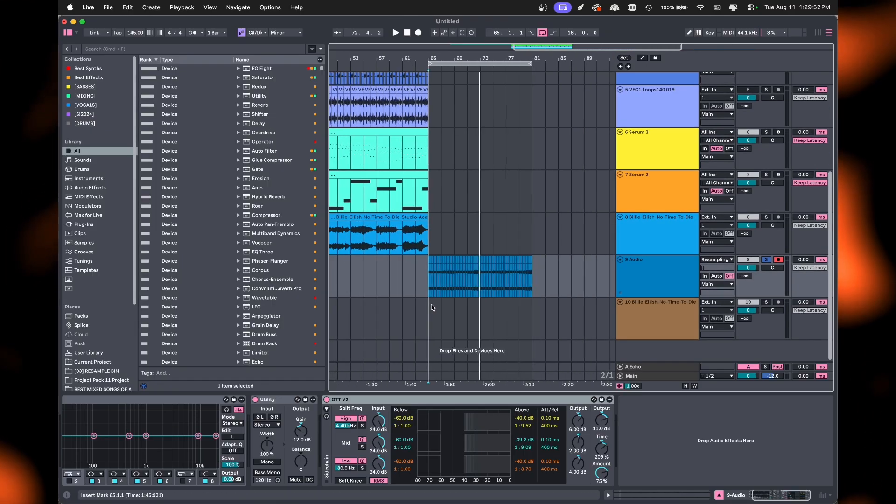
left_click(631, 174)
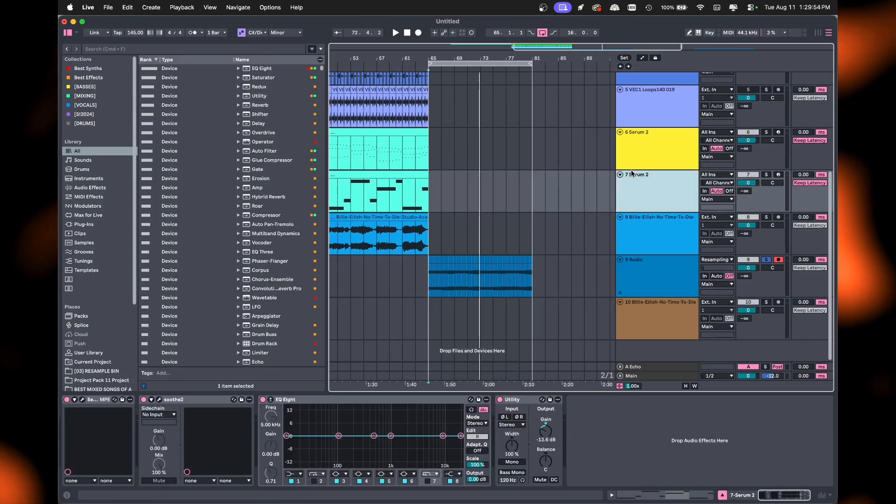
left_click(637, 139)
left_click(639, 108)
left_click(443, 275)
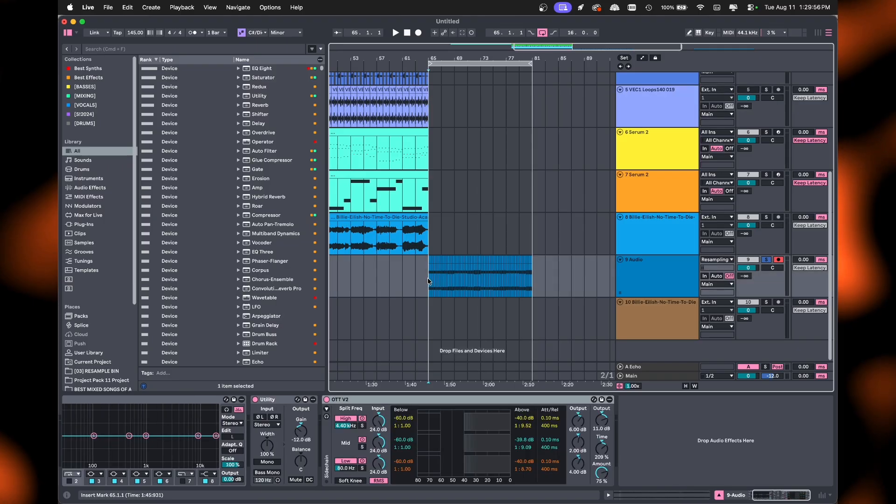
Examine the chopped 9 Audio slices, select the whole range from bar 65 to 81, and switch to OBS Studio.
scroll(434, 278, "up", 6)
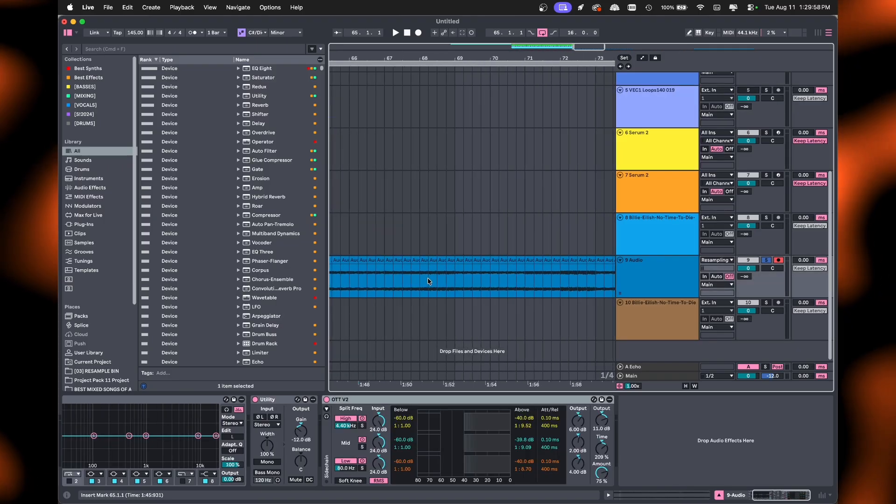
scroll(444, 257, "down", 2)
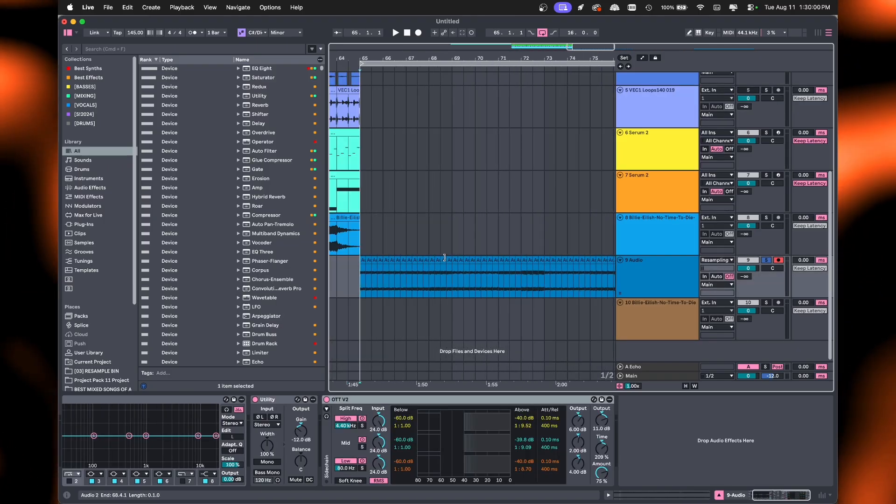
scroll(360, 286, "down", 5)
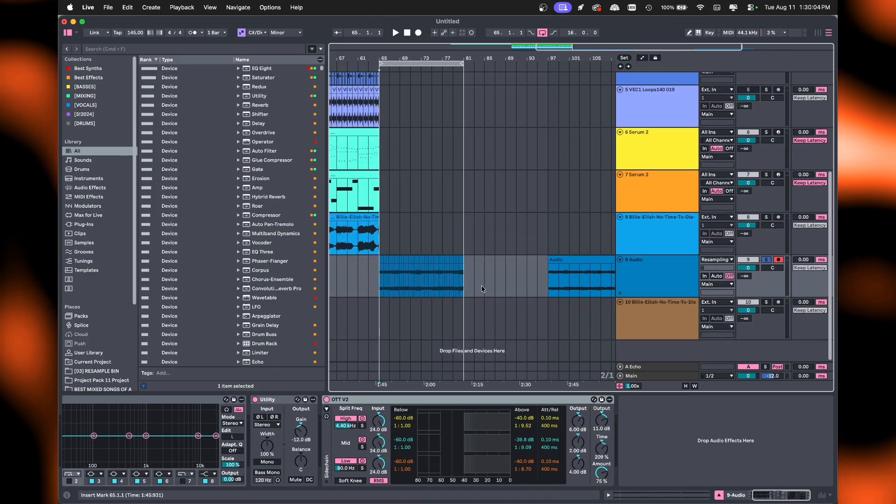
left_click(383, 277)
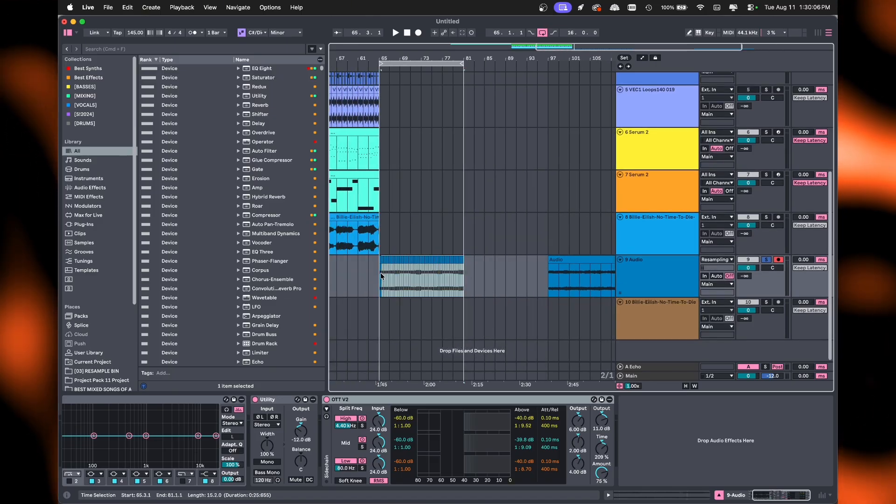
scroll(379, 275, "up", 5)
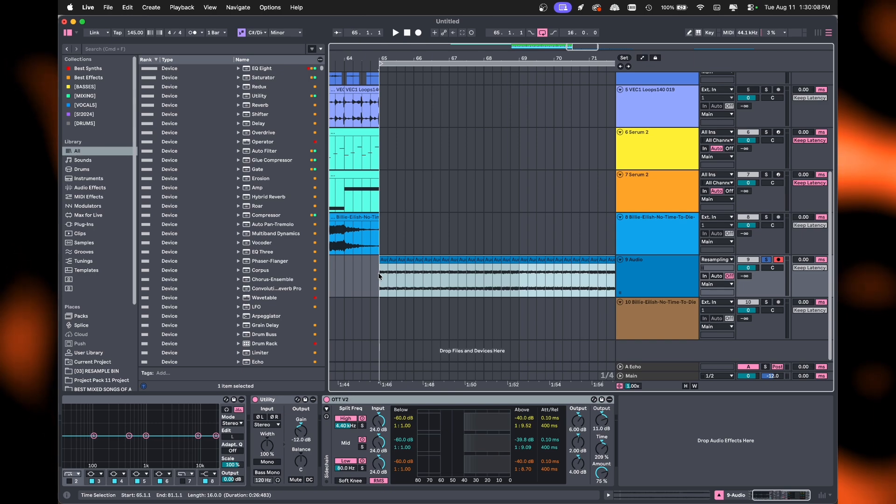
scroll(379, 276, "down", 5)
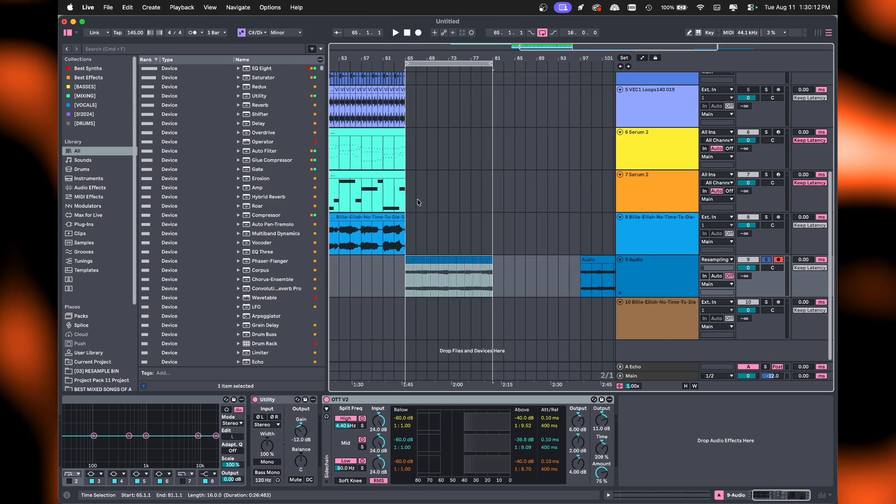
key("ctrl+Right")
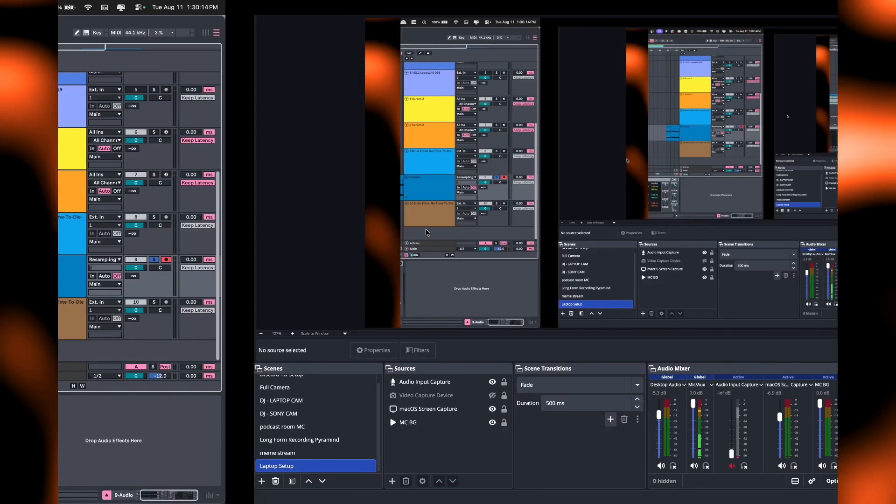